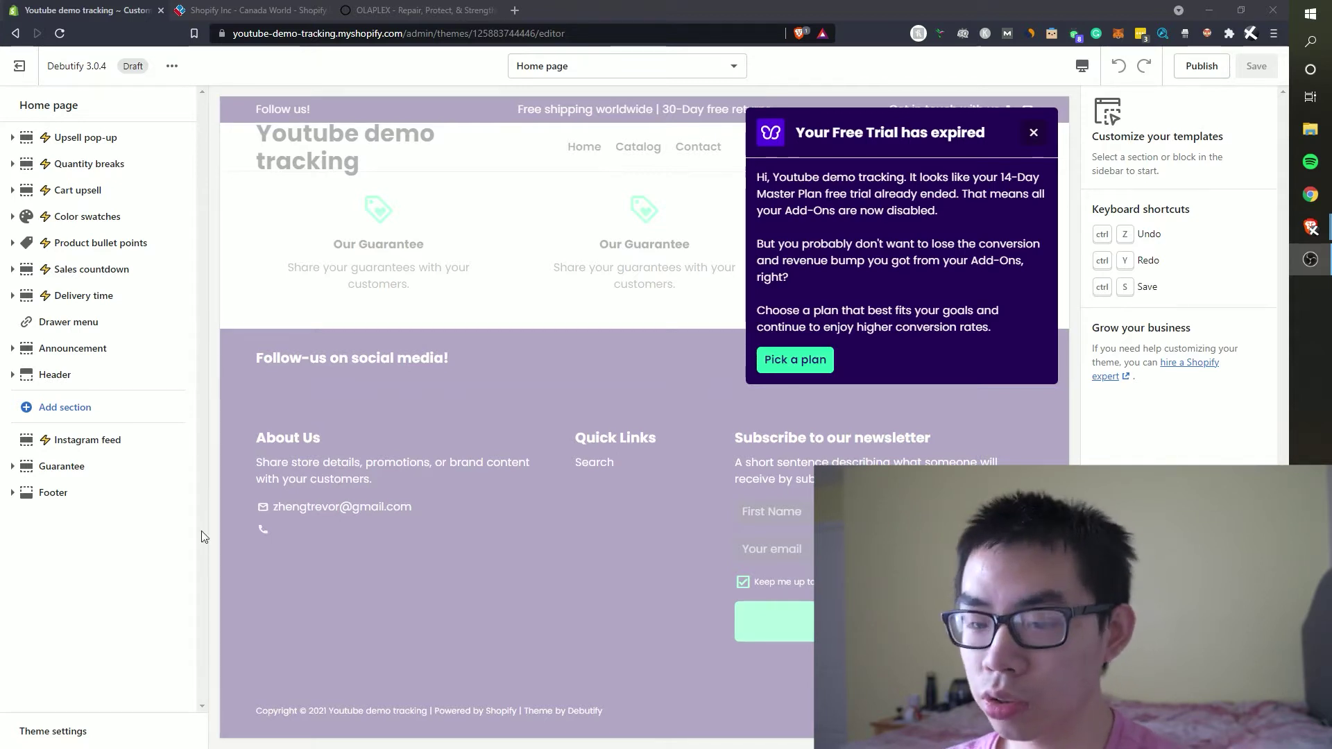
Dismiss the trial popup, hide all three Our Guarantee blocks, and turn off the Guarantee section.
{"action": "left_click", "coordinate": [1033, 132]}
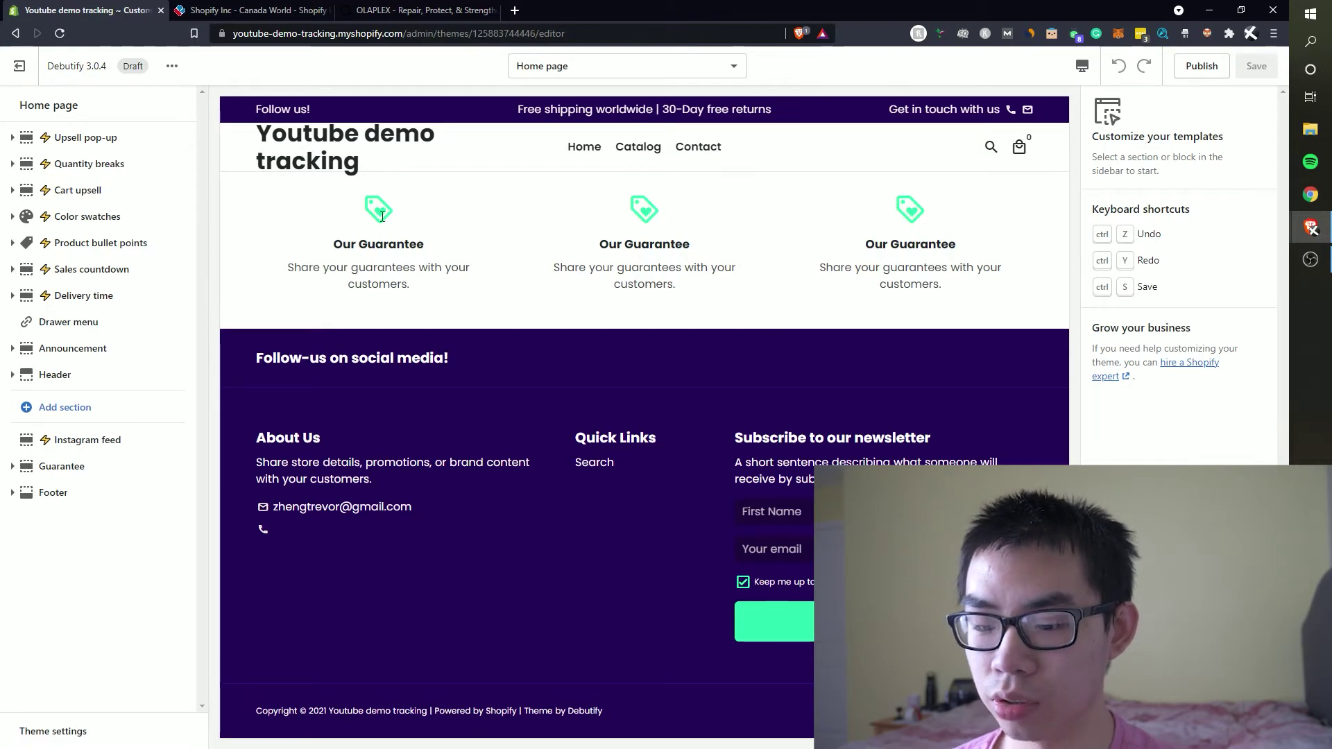
{"action": "left_click", "coordinate": [15, 466]}
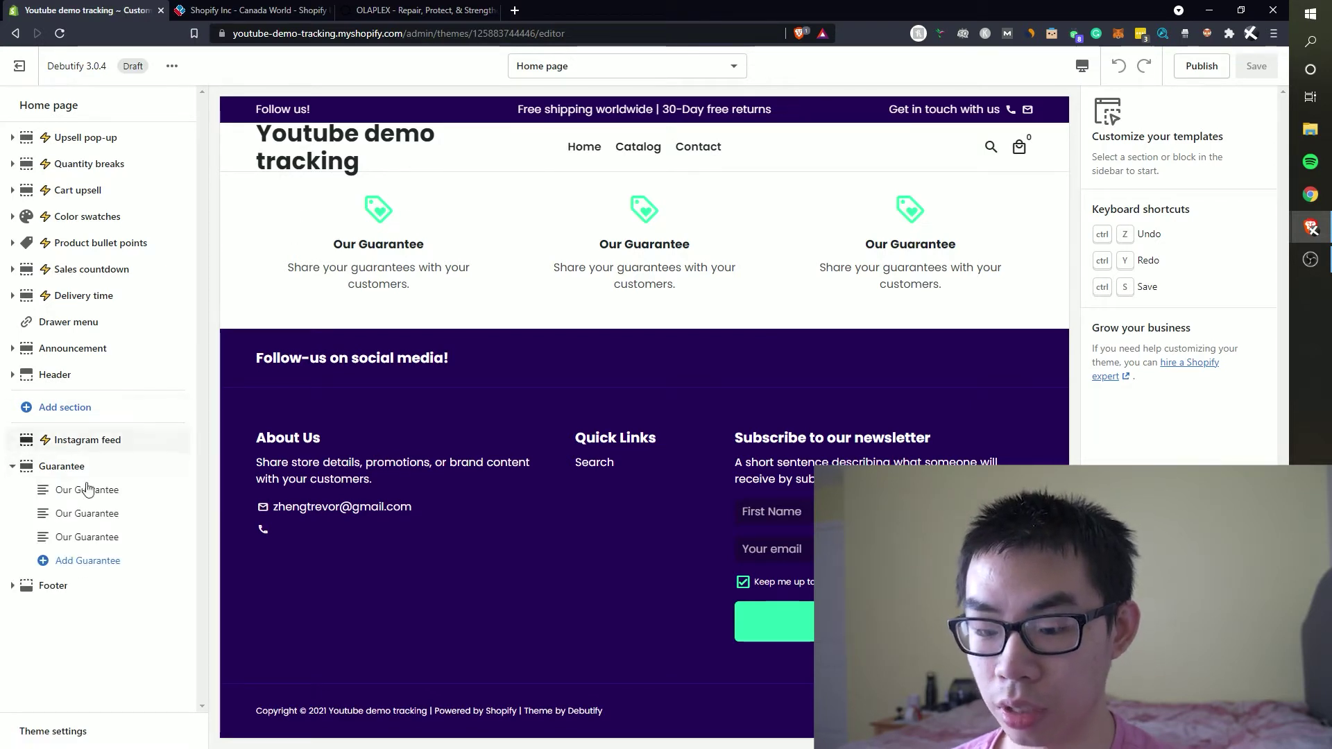
{"action": "left_click", "coordinate": [162, 490]}
{"action": "left_click", "coordinate": [161, 513]}
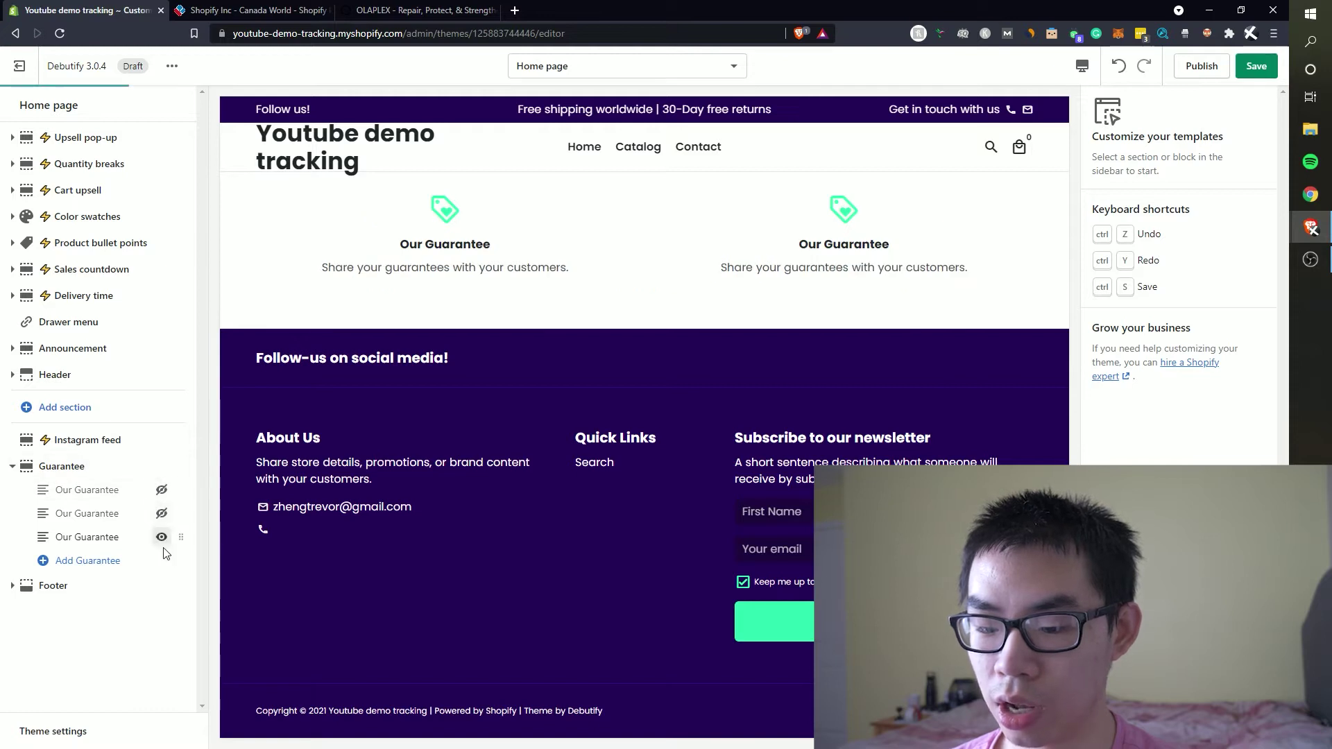
{"action": "left_click", "coordinate": [162, 538]}
{"action": "left_click", "coordinate": [149, 469]}
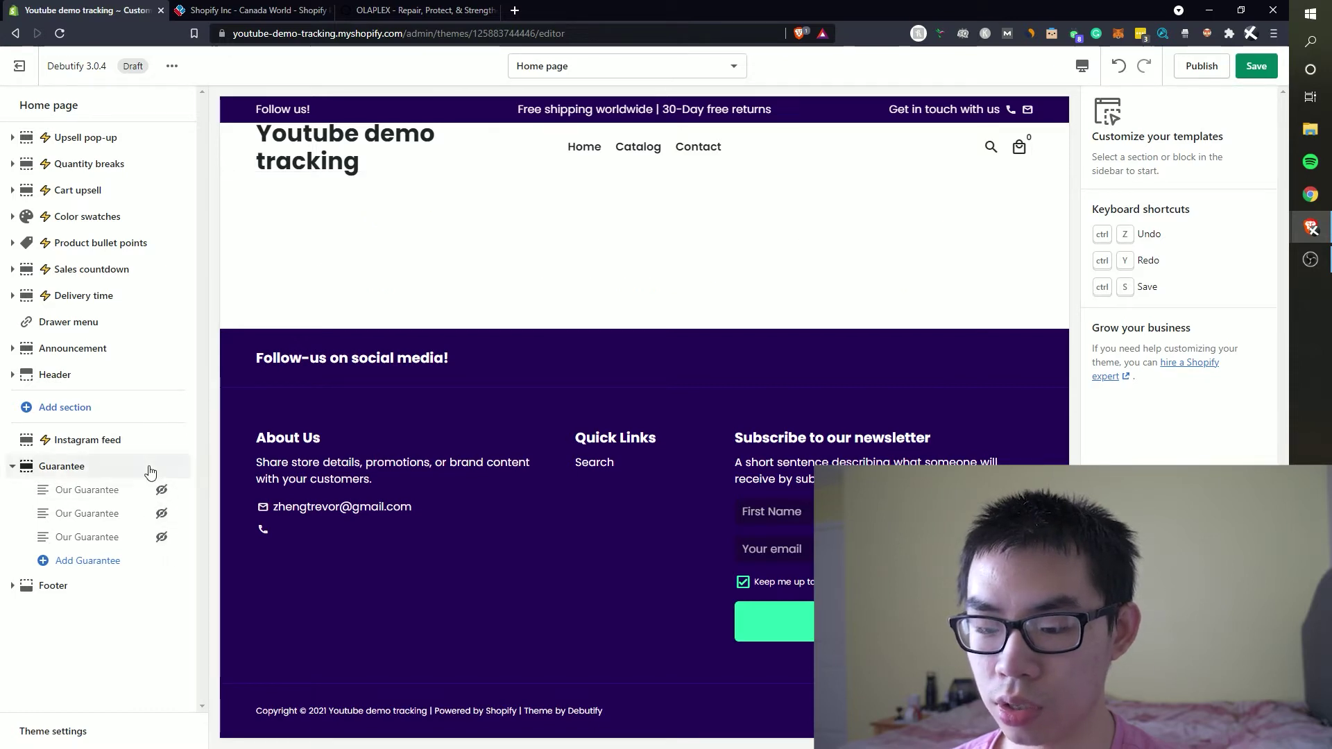
{"action": "left_click", "coordinate": [1098, 134]}
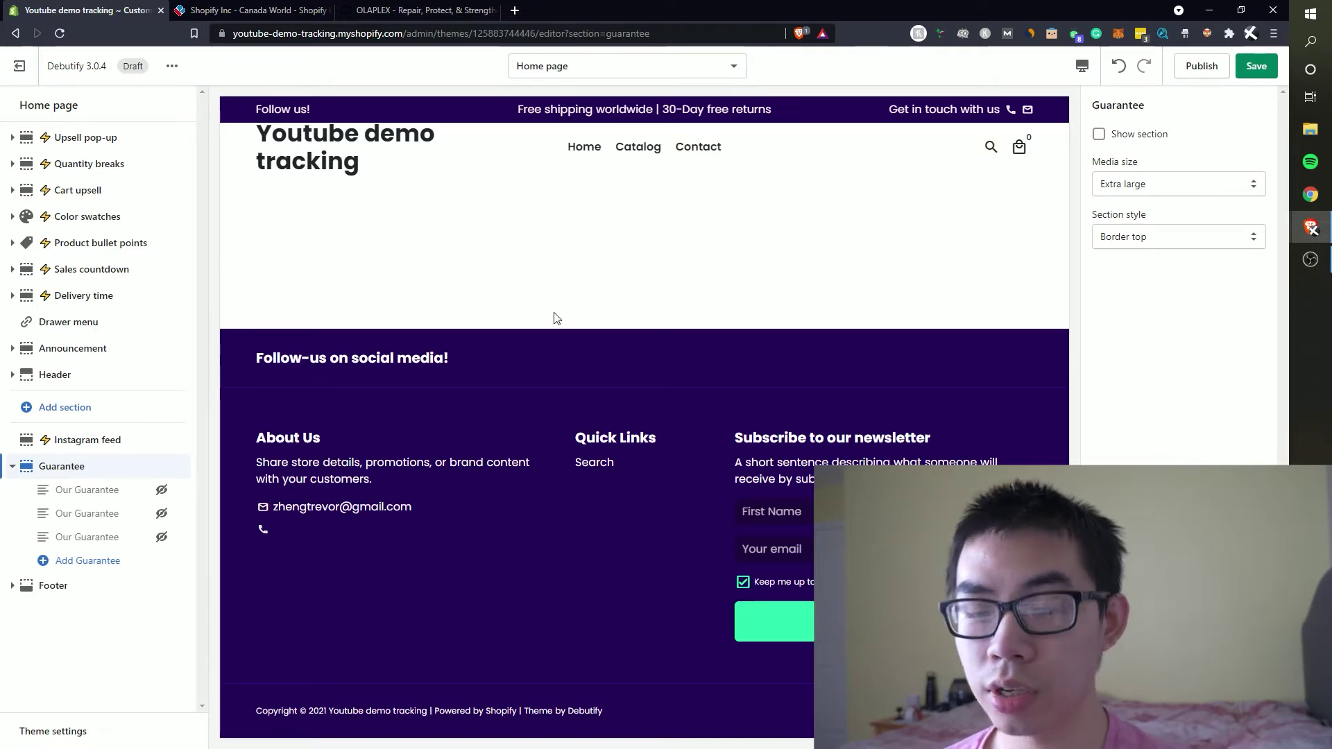
On myip.ms, keep the IP owner filter on Shopify, Inc for the hosted sites list.
{"action": "left_click", "coordinate": [239, 9]}
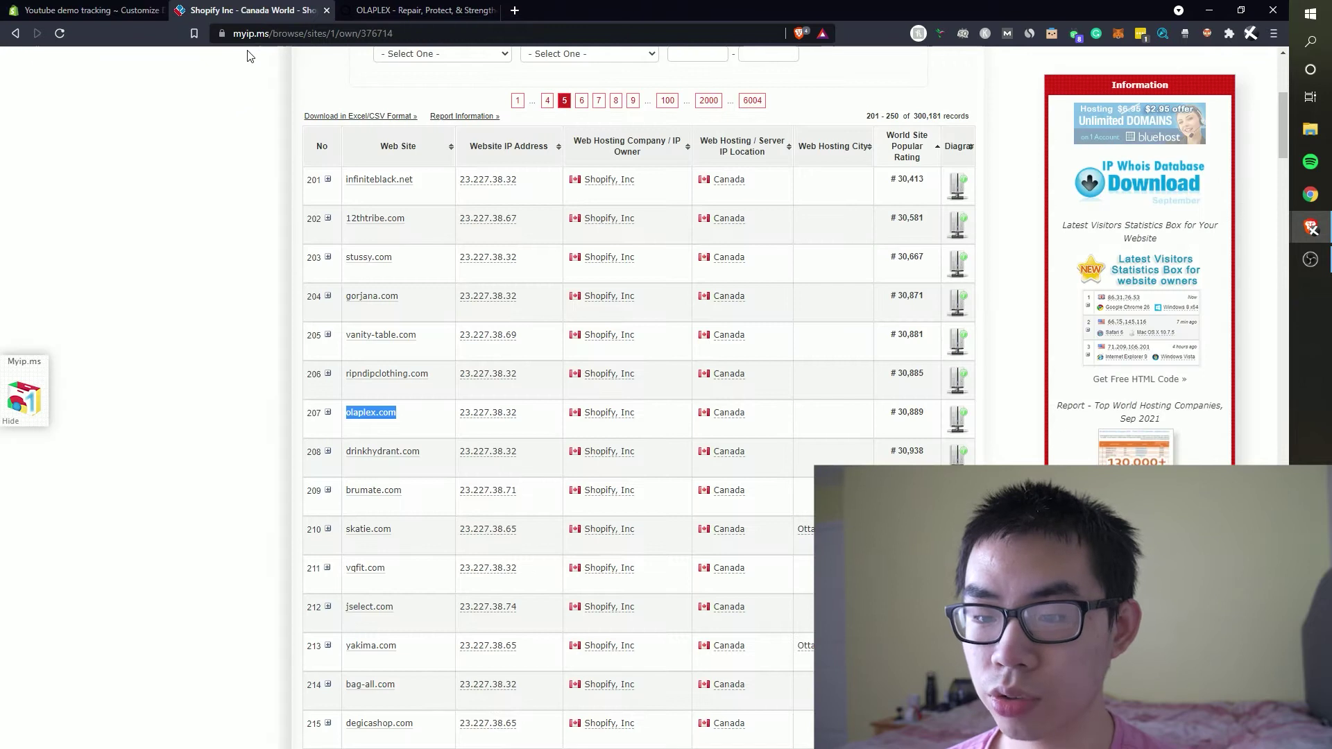
{"action": "scroll", "coordinate": [254, 54], "scroll_direction": "up", "scroll_amount": 3}
{"action": "scroll", "coordinate": [694, 312], "scroll_direction": "up", "scroll_amount": 3}
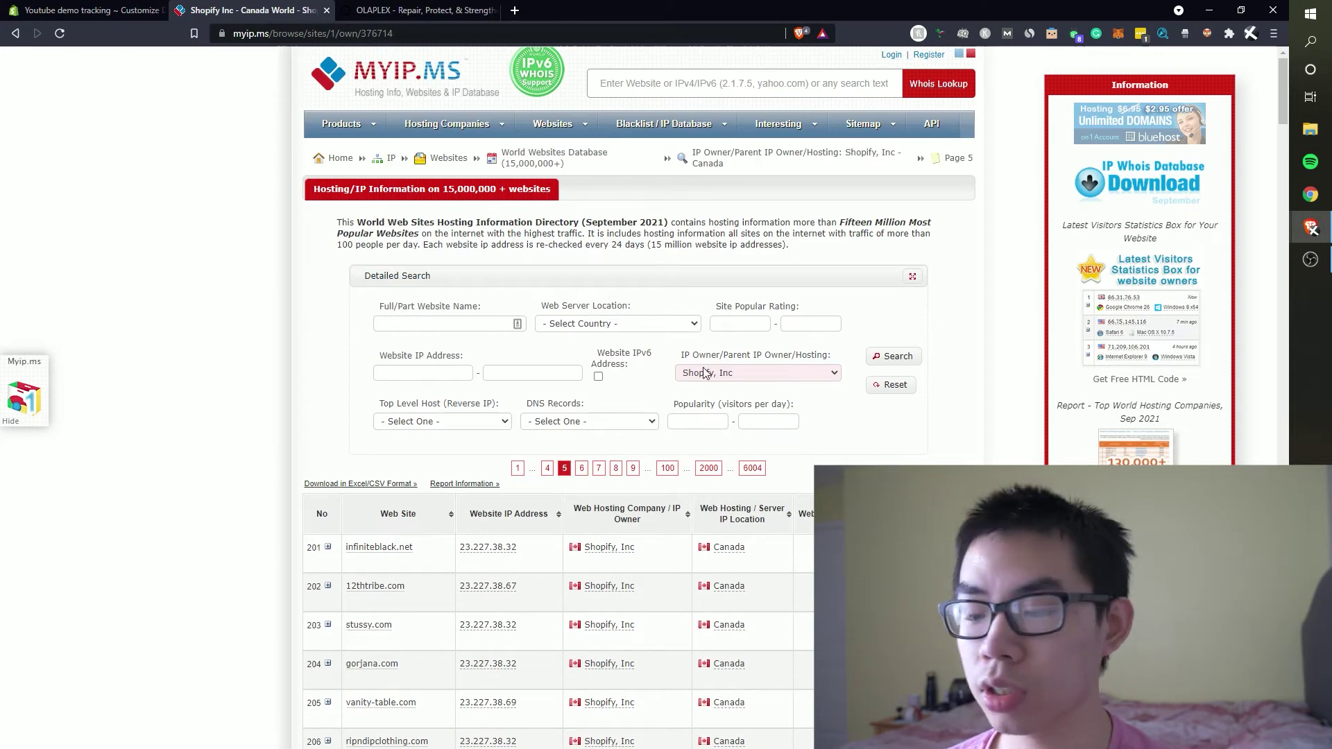
{"action": "left_click", "coordinate": [669, 347]}
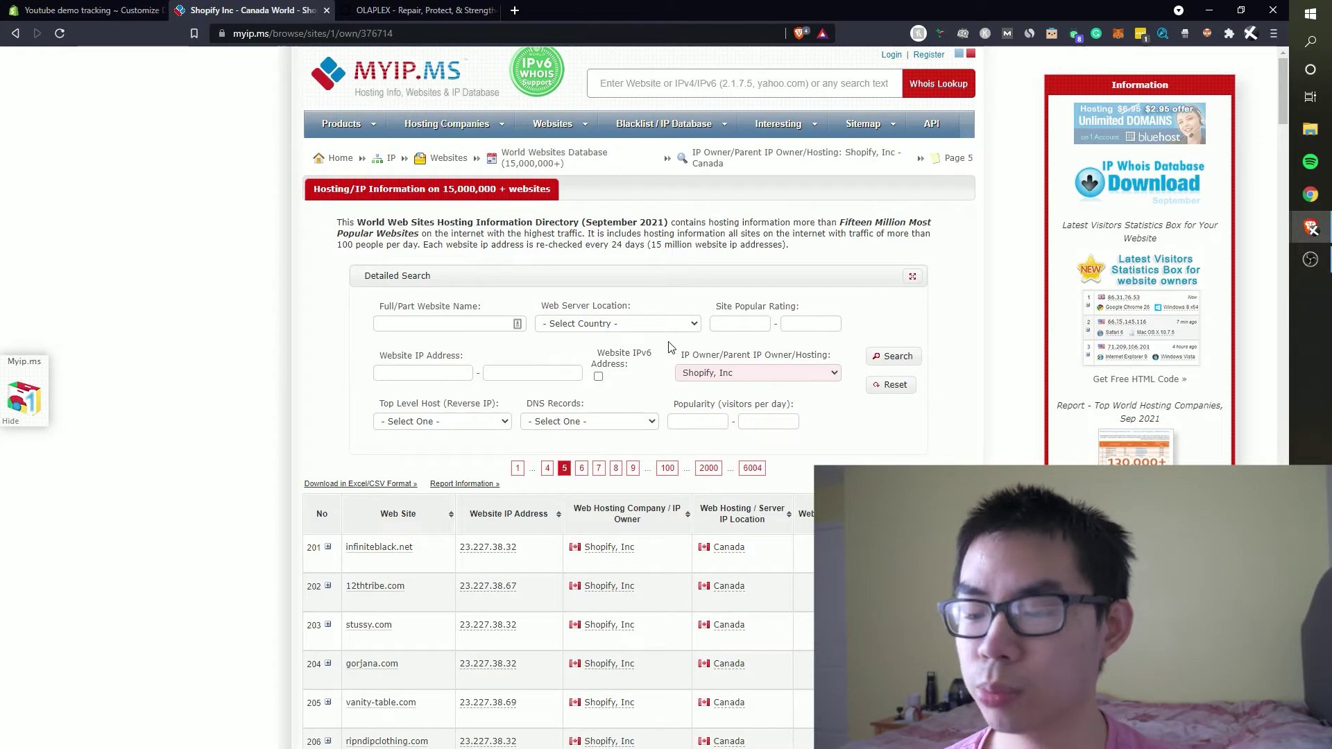
{"action": "left_click", "coordinate": [733, 373]}
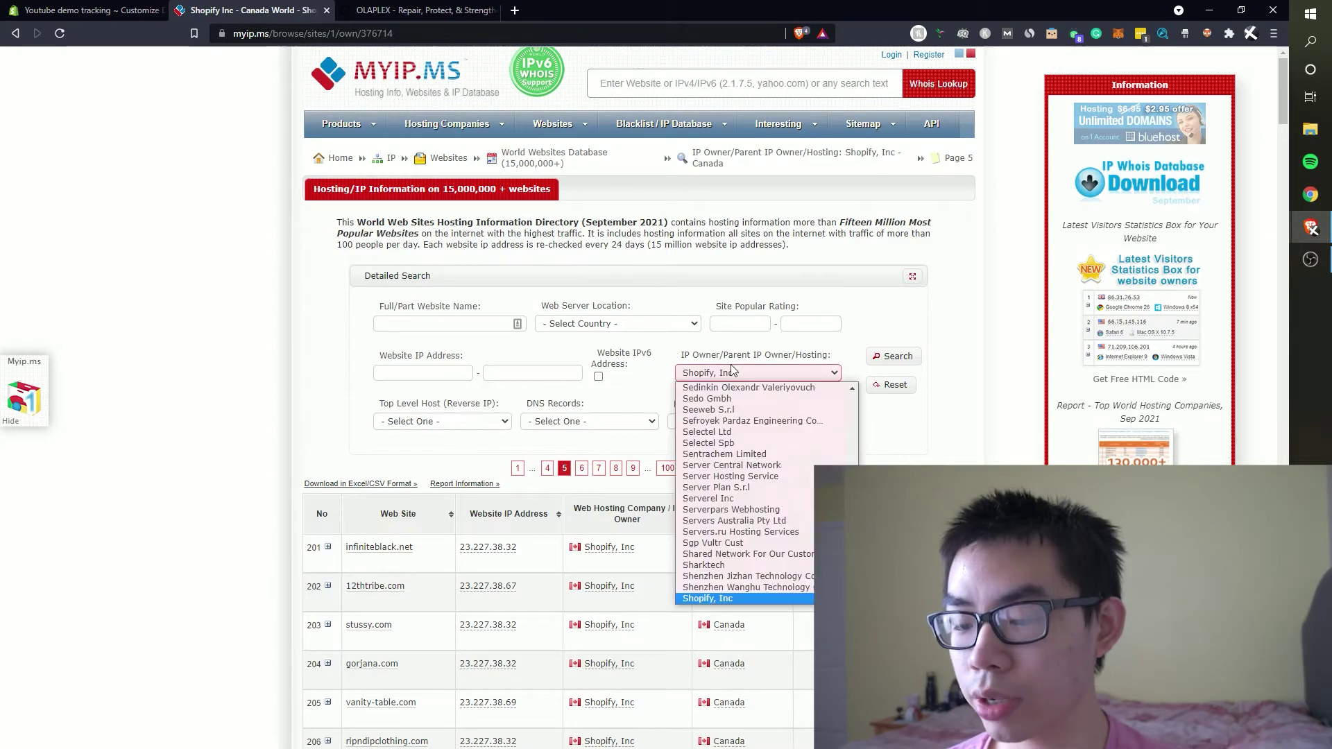
{"action": "left_click", "coordinate": [941, 426]}
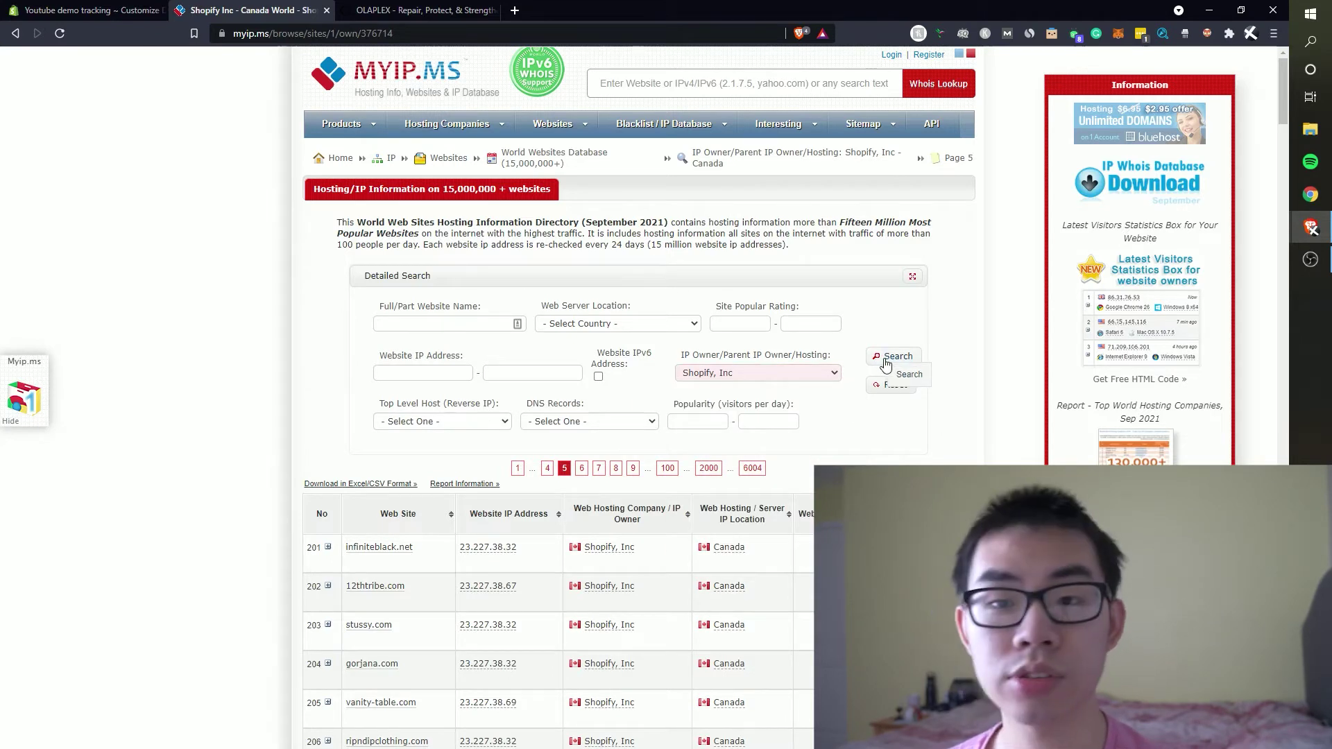
Scroll the Shopify-hosted sites results and bring up the olaplex.com storefront.
{"action": "scroll", "coordinate": [886, 364], "scroll_direction": "down", "scroll_amount": 2}
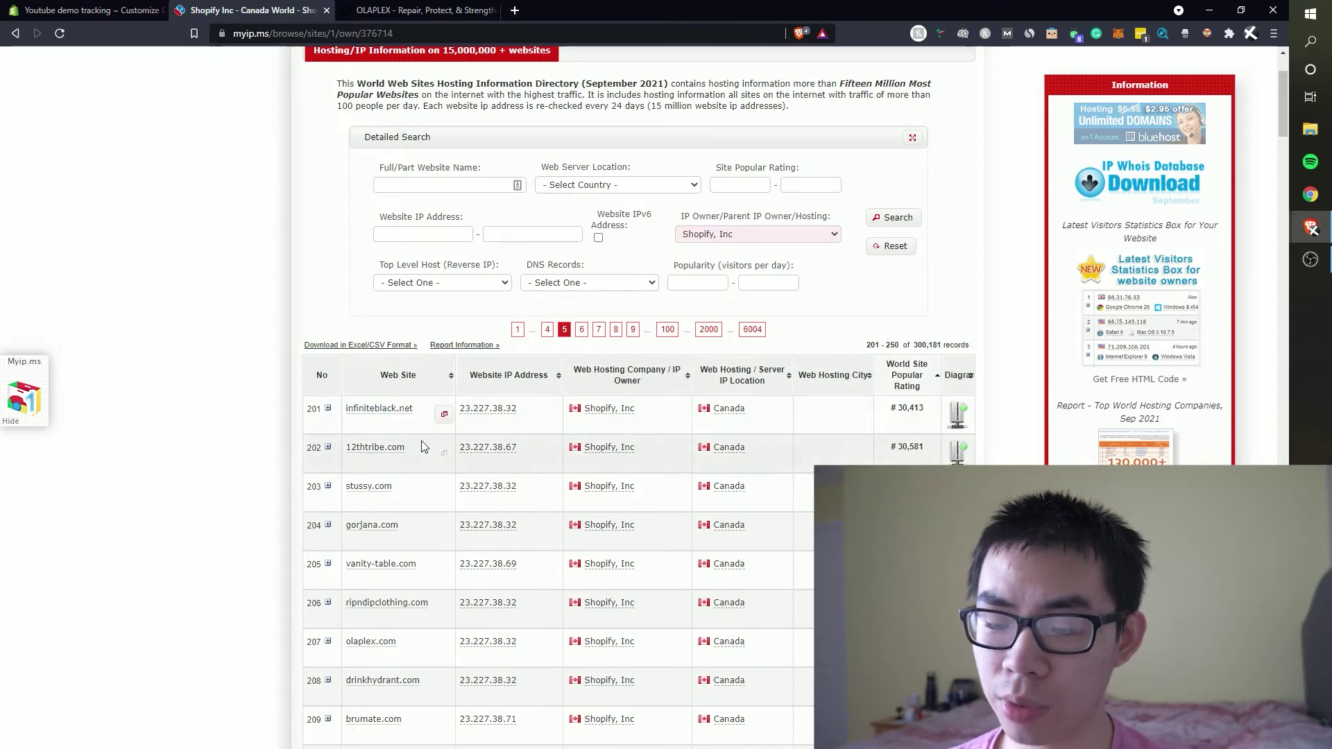
{"action": "scroll", "coordinate": [421, 446], "scroll_direction": "down", "scroll_amount": 2}
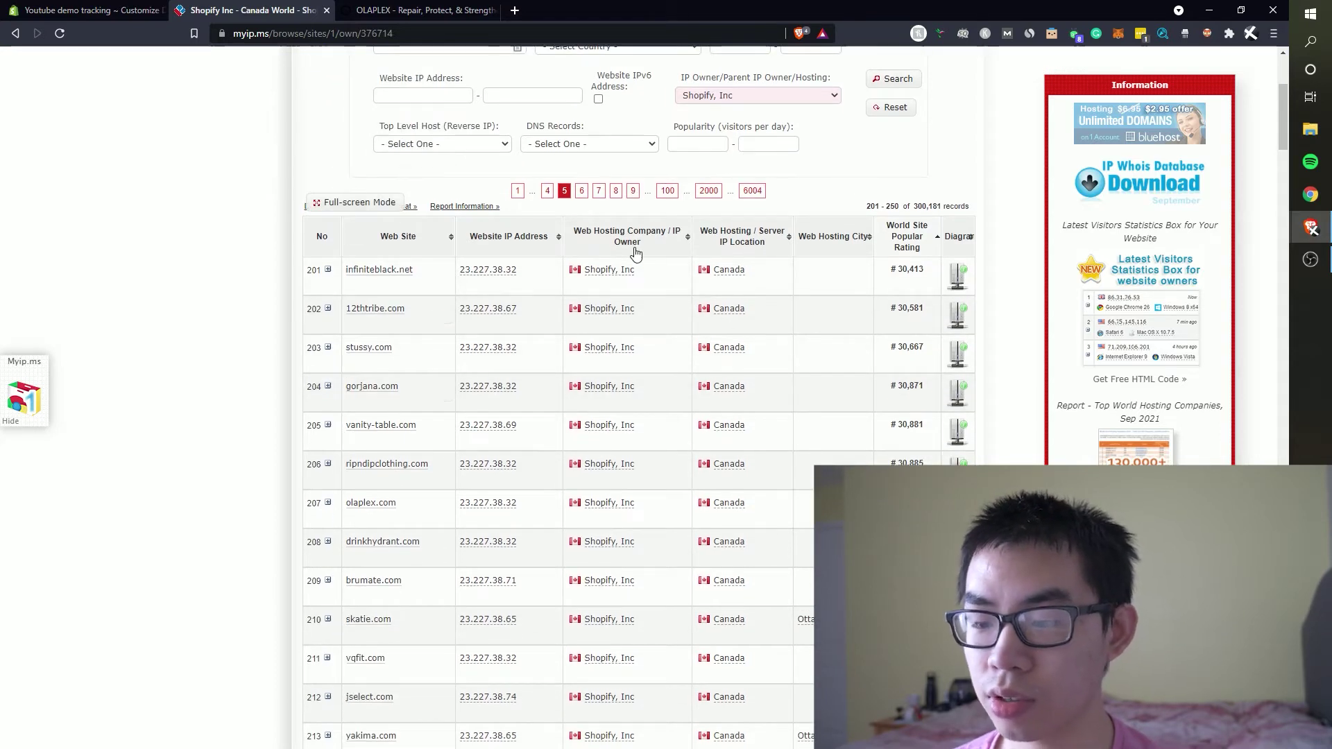
{"action": "left_click", "coordinate": [367, 7]}
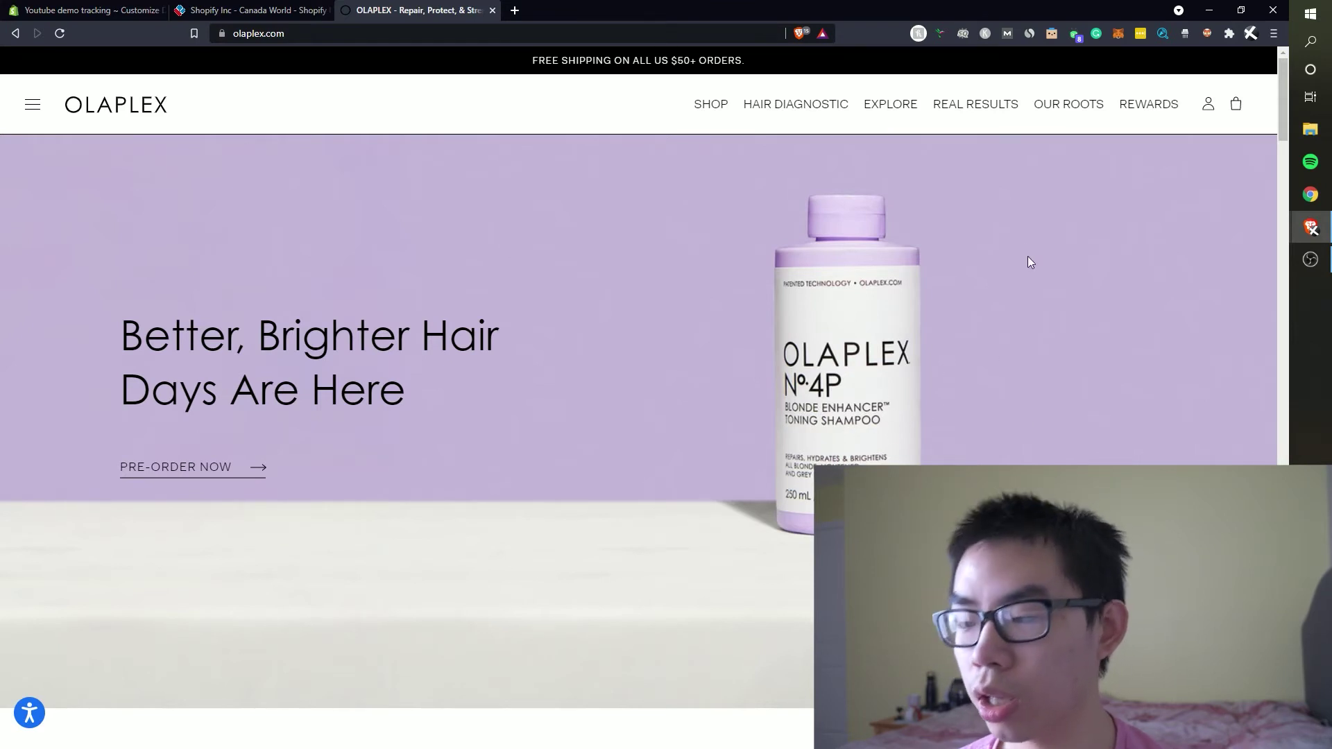
Scroll through the olaplex.com home page sections, then go back to the Shopify editor.
{"action": "scroll", "coordinate": [1168, 359], "scroll_direction": "down", "scroll_amount": 10}
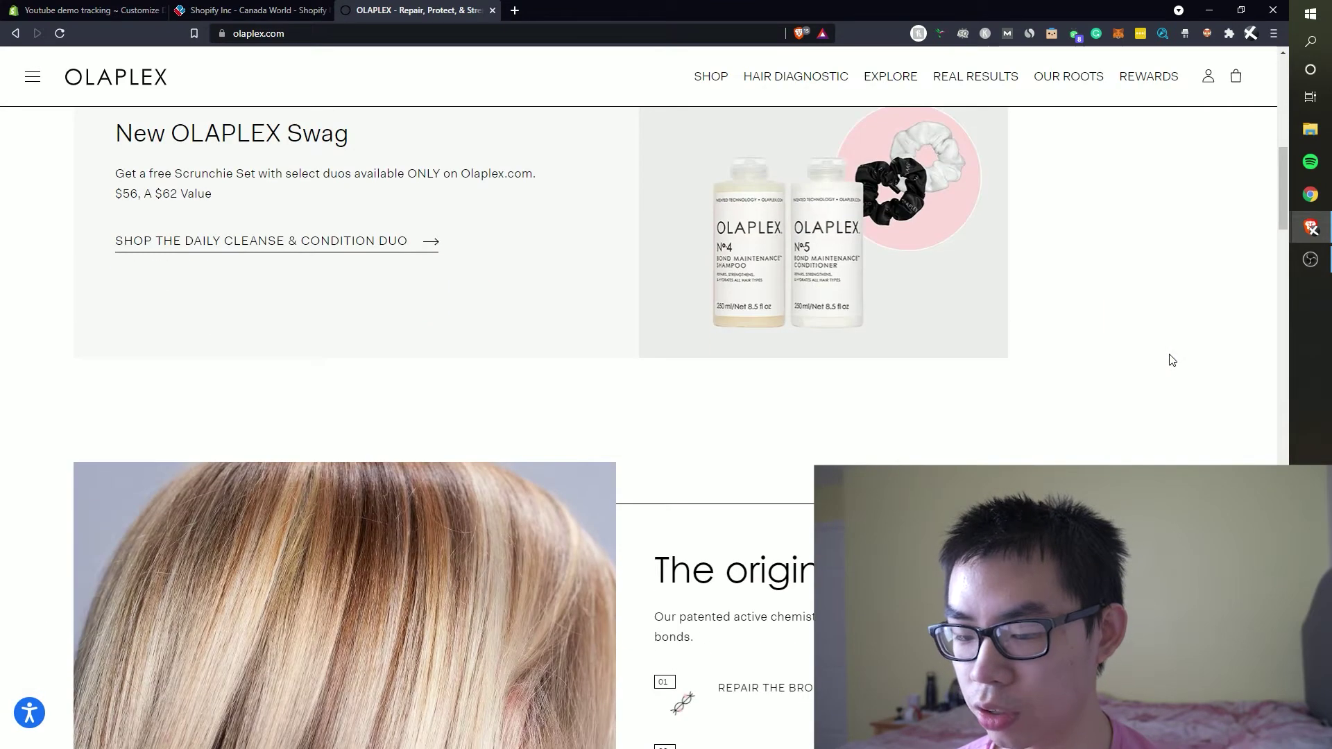
{"action": "scroll", "coordinate": [1171, 360], "scroll_direction": "down", "scroll_amount": 4}
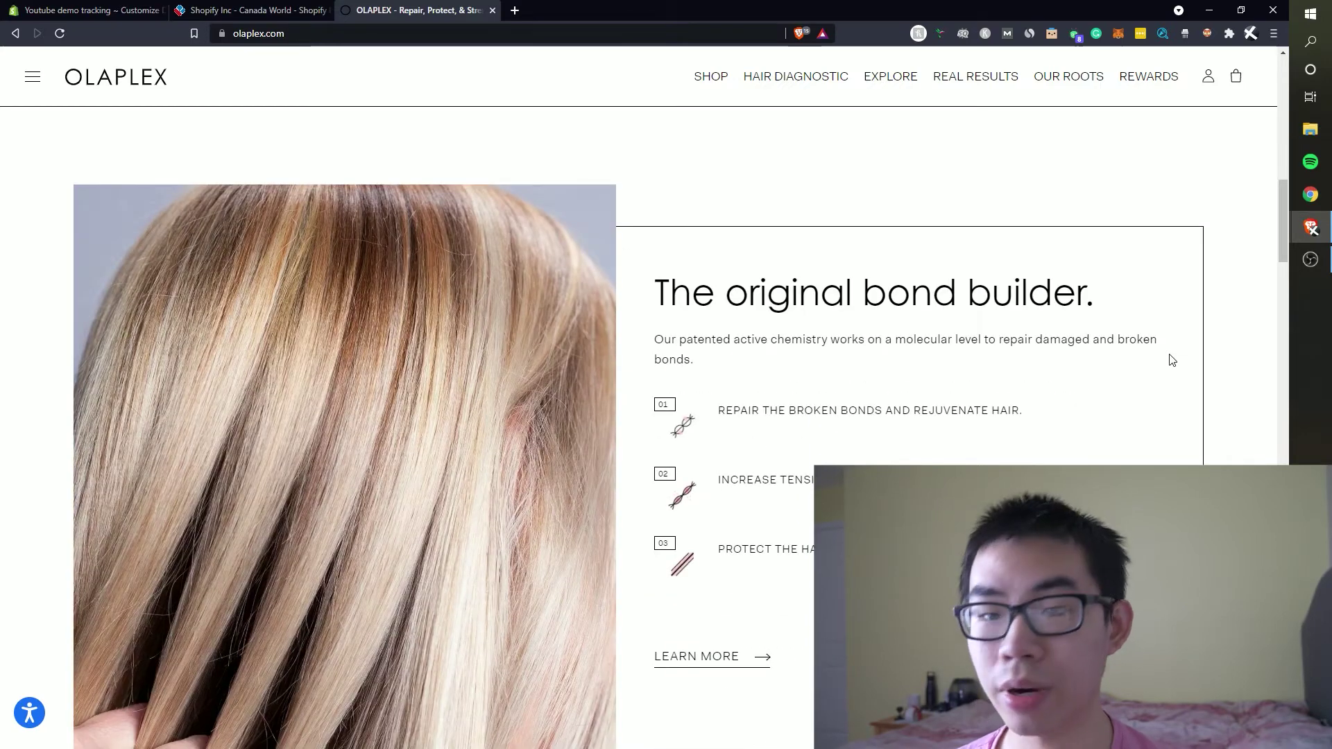
{"action": "scroll", "coordinate": [1171, 360], "scroll_direction": "down", "scroll_amount": 15}
{"action": "scroll", "coordinate": [1171, 359], "scroll_direction": "down", "scroll_amount": 12}
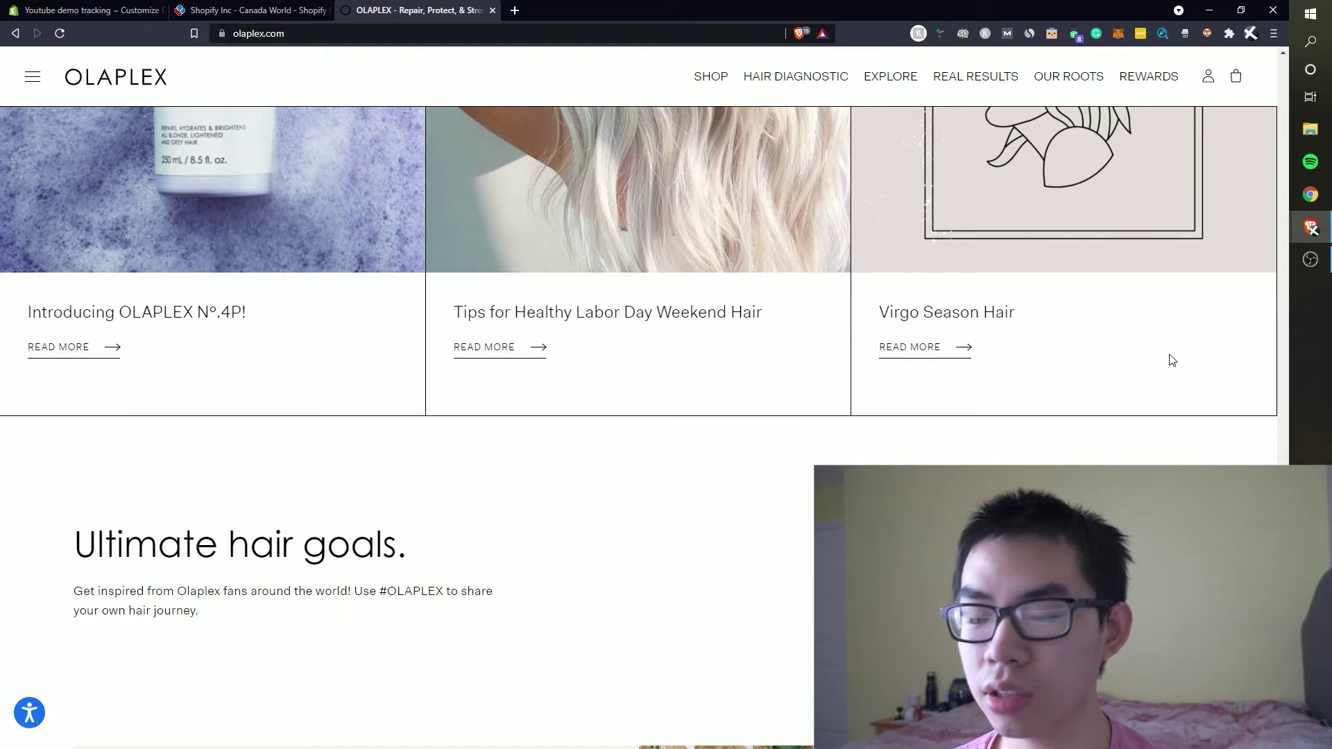
{"action": "scroll", "coordinate": [1172, 360], "scroll_direction": "down", "scroll_amount": 6}
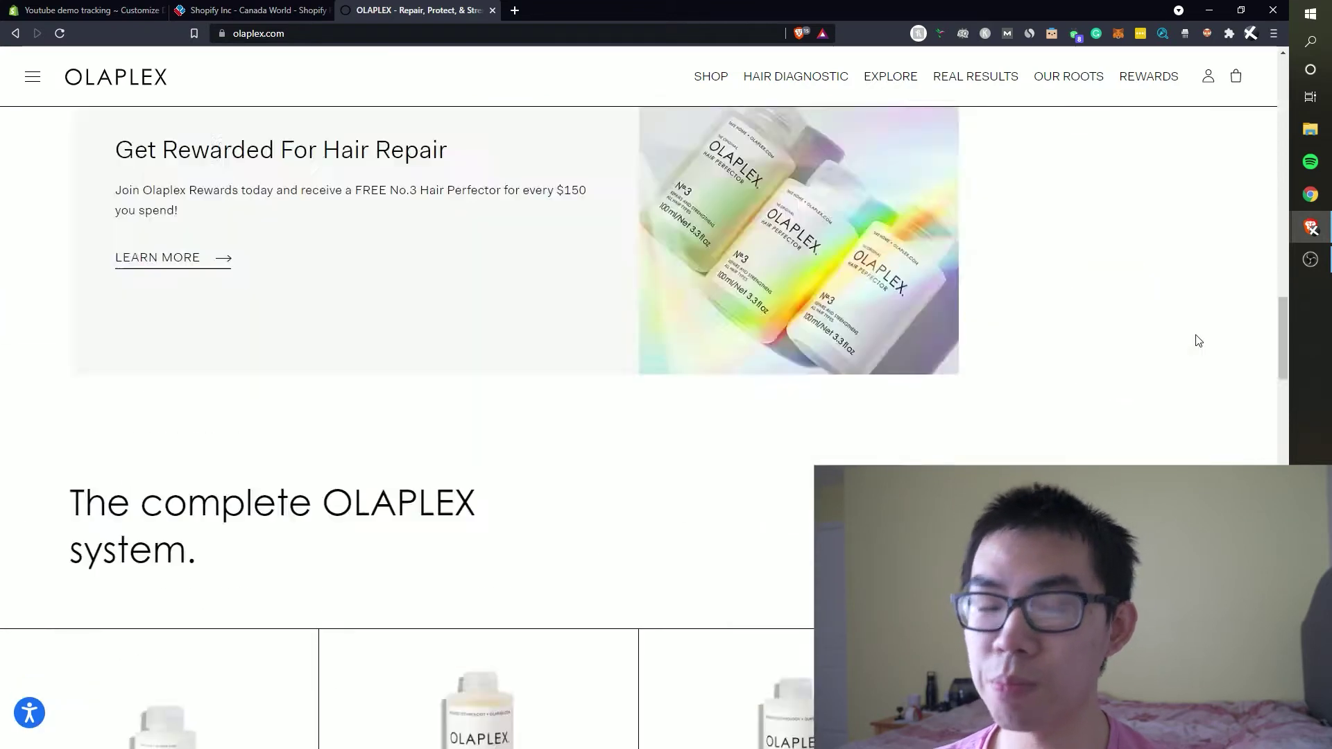
{"action": "scroll", "coordinate": [1203, 340], "scroll_direction": "up", "scroll_amount": 15}
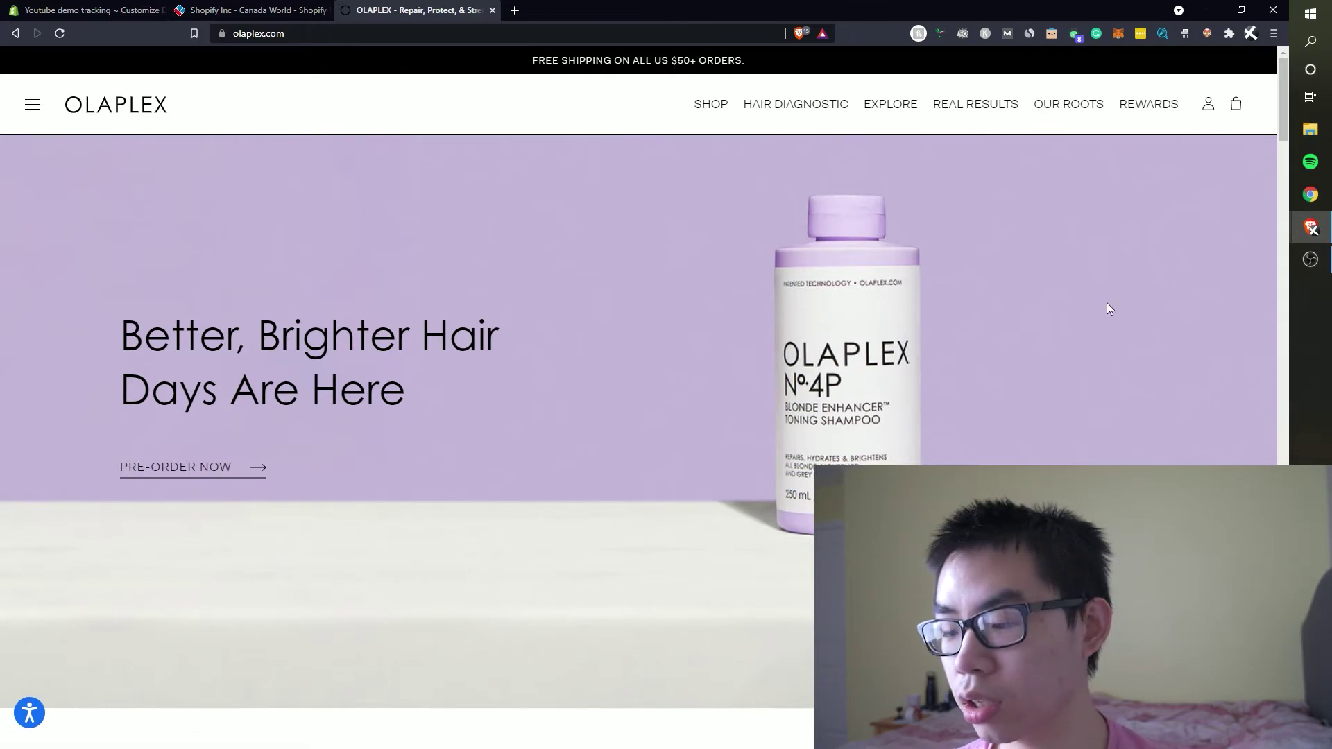
{"action": "scroll", "coordinate": [1028, 310], "scroll_direction": "down", "scroll_amount": 2}
{"action": "left_click", "coordinate": [86, 9]}
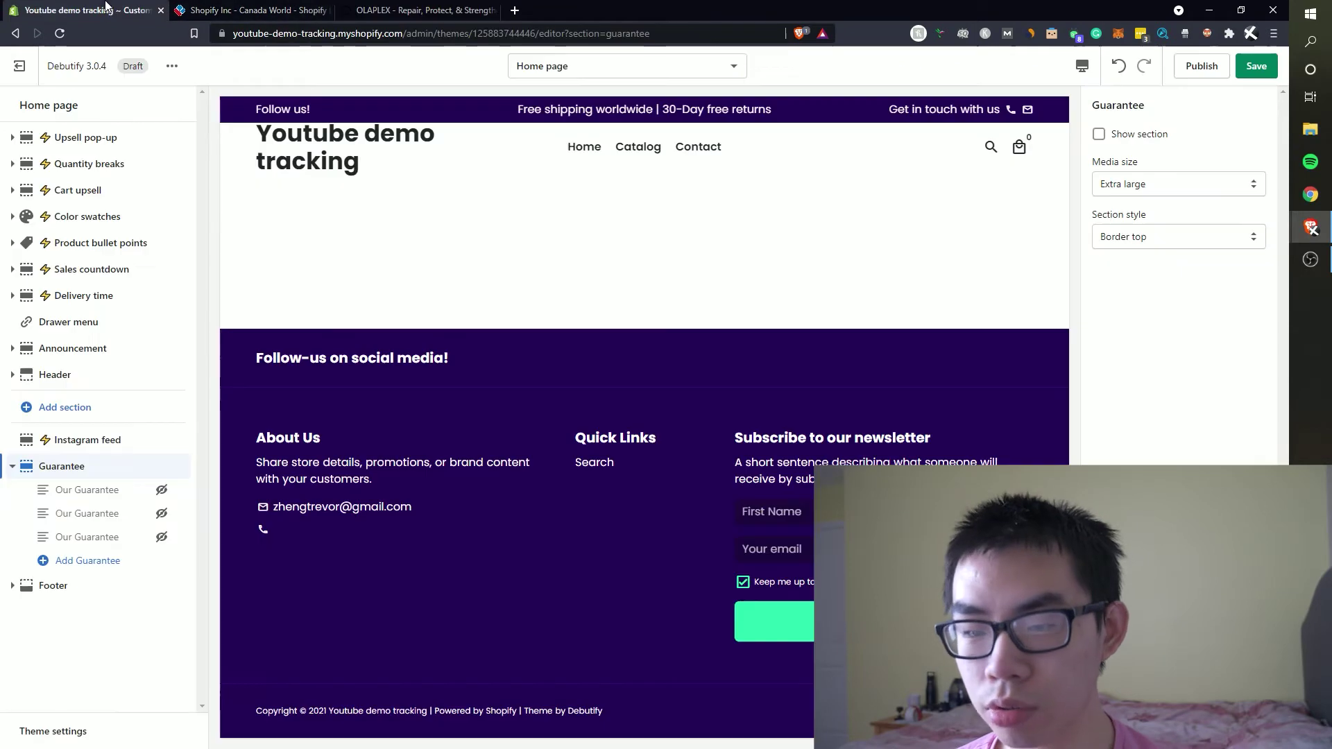
Add a Featured image section to the home page, glancing at OLAPLEX for reference.
{"action": "left_click", "coordinate": [60, 407]}
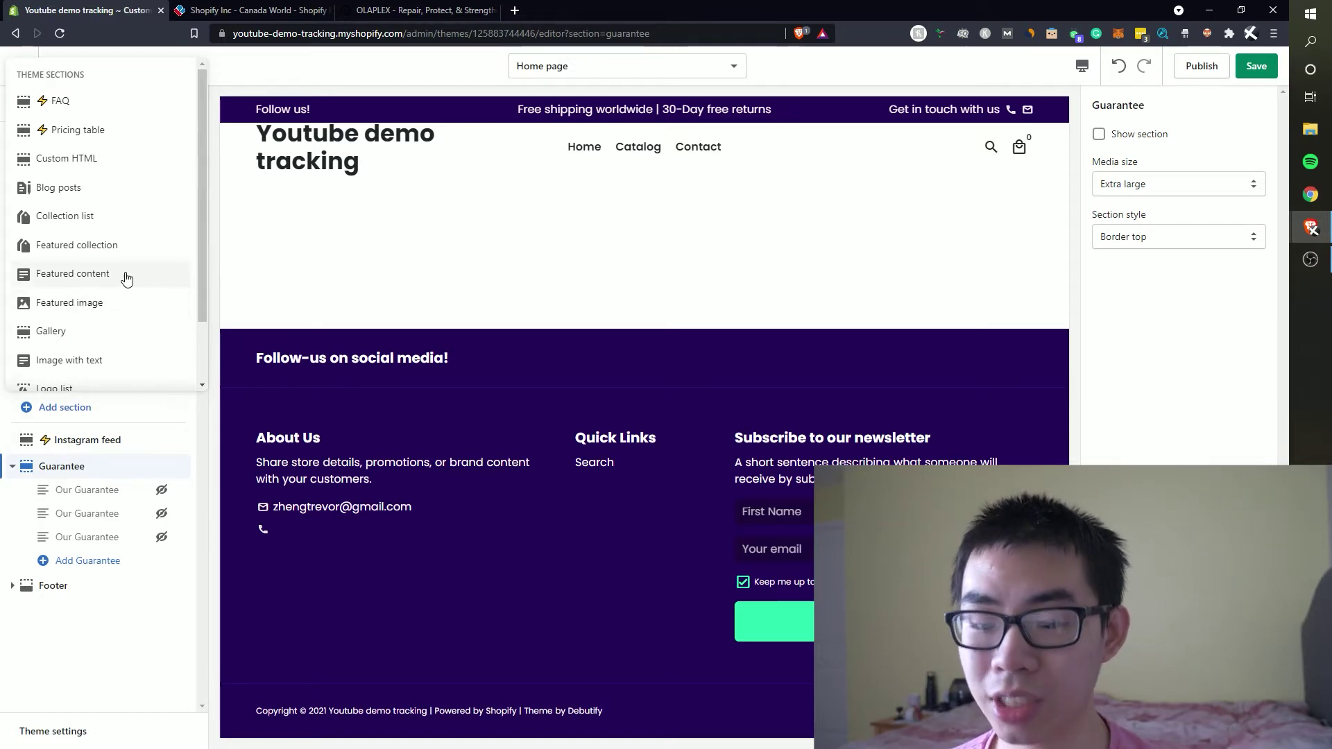
{"action": "left_click", "coordinate": [88, 302]}
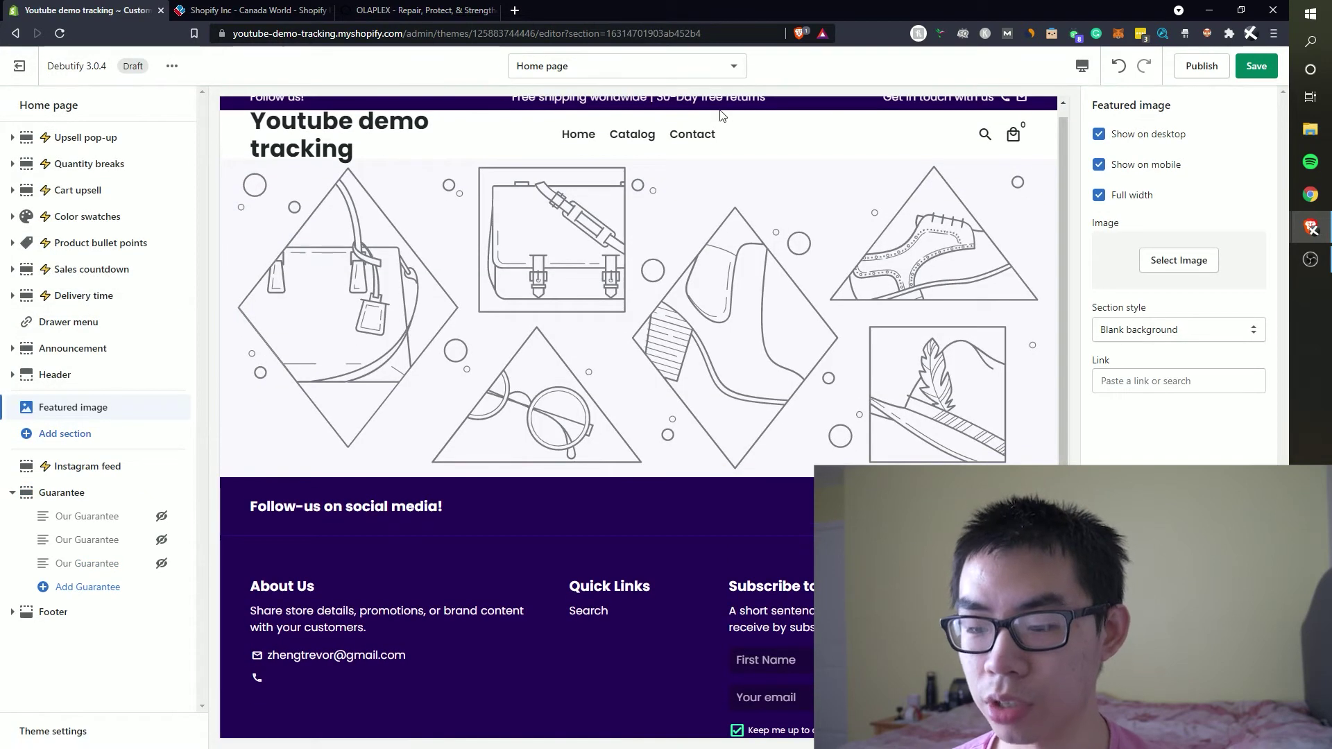
{"action": "left_click", "coordinate": [410, 9]}
{"action": "scroll", "coordinate": [497, 231], "scroll_direction": "up", "scroll_amount": 2}
{"action": "left_click", "coordinate": [87, 10]}
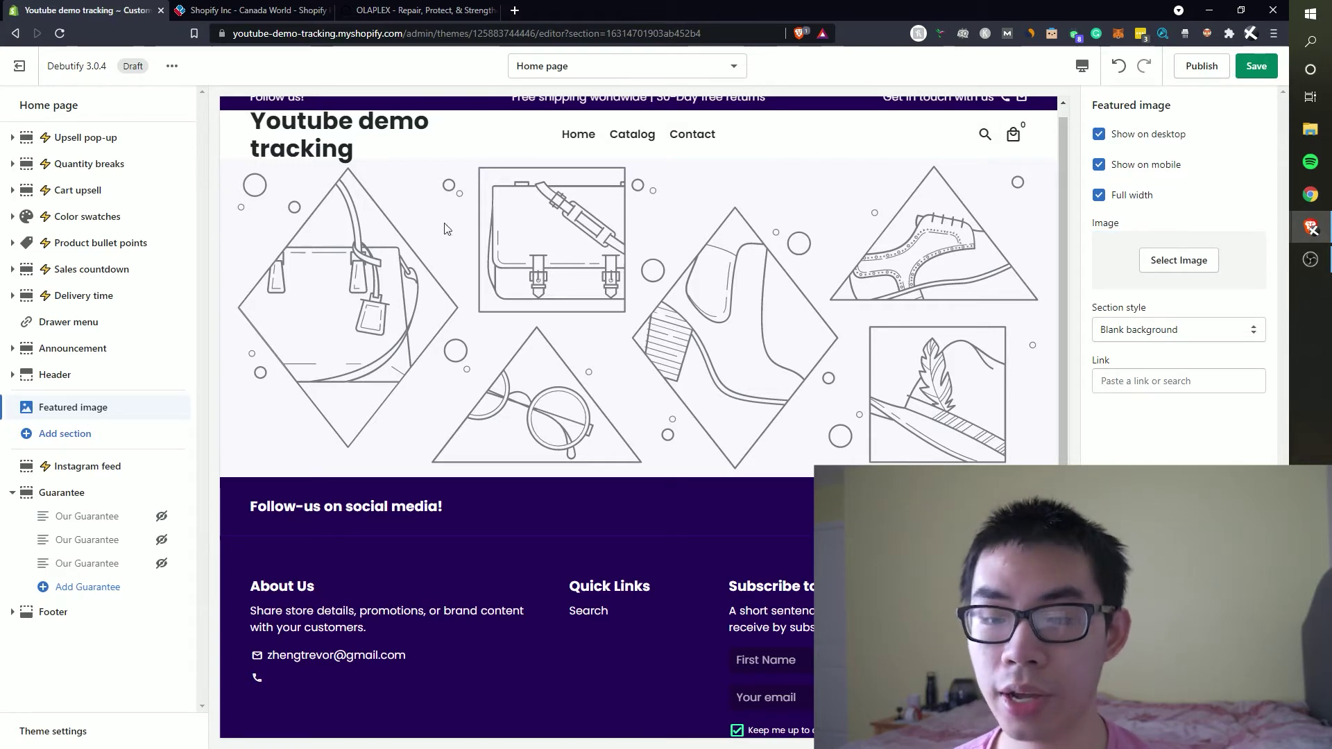
Scroll the OLAPLEX page to its 'New OLAPLEX Swag' promo with product image.
{"action": "left_click", "coordinate": [425, 6]}
{"action": "scroll", "coordinate": [461, 389], "scroll_direction": "down", "scroll_amount": 5}
{"action": "scroll", "coordinate": [680, 286], "scroll_direction": "down", "scroll_amount": 3}
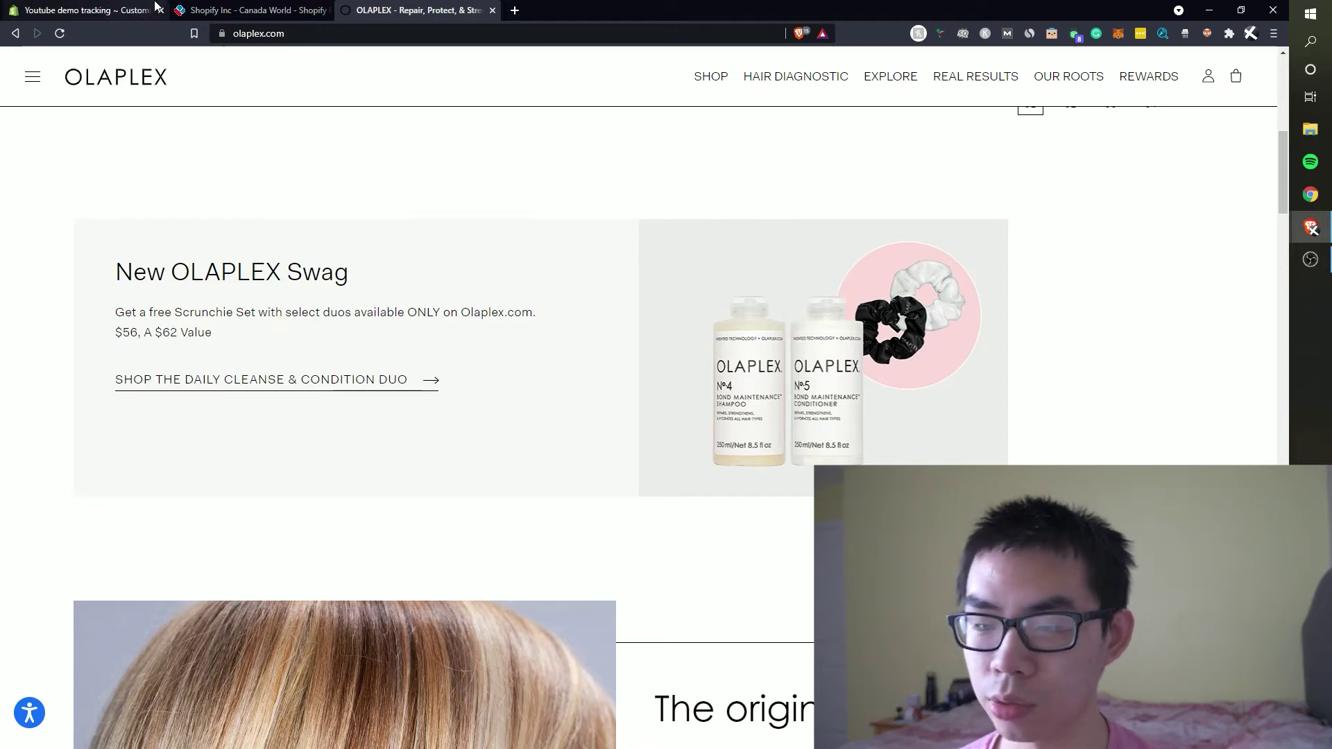
Add an Image with text section below the Featured image section.
{"action": "left_click", "coordinate": [125, 9]}
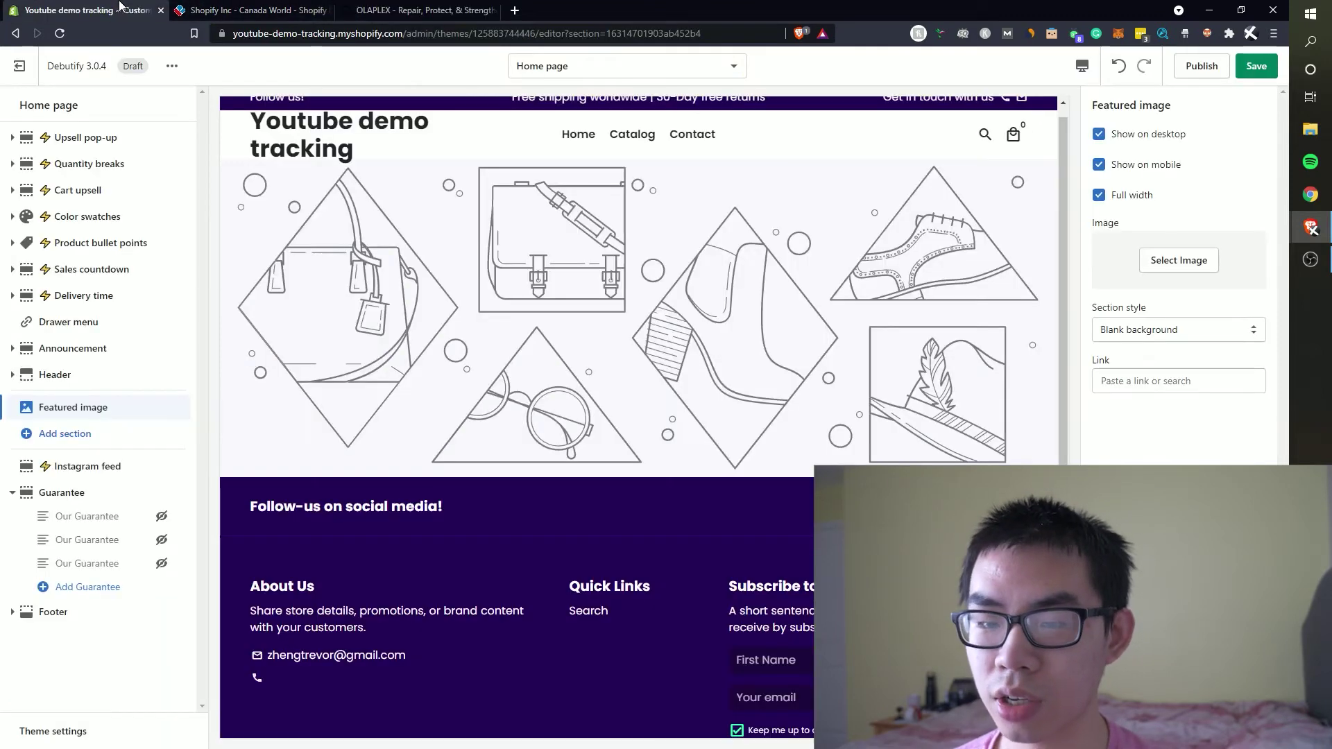
{"action": "left_click", "coordinate": [77, 433]}
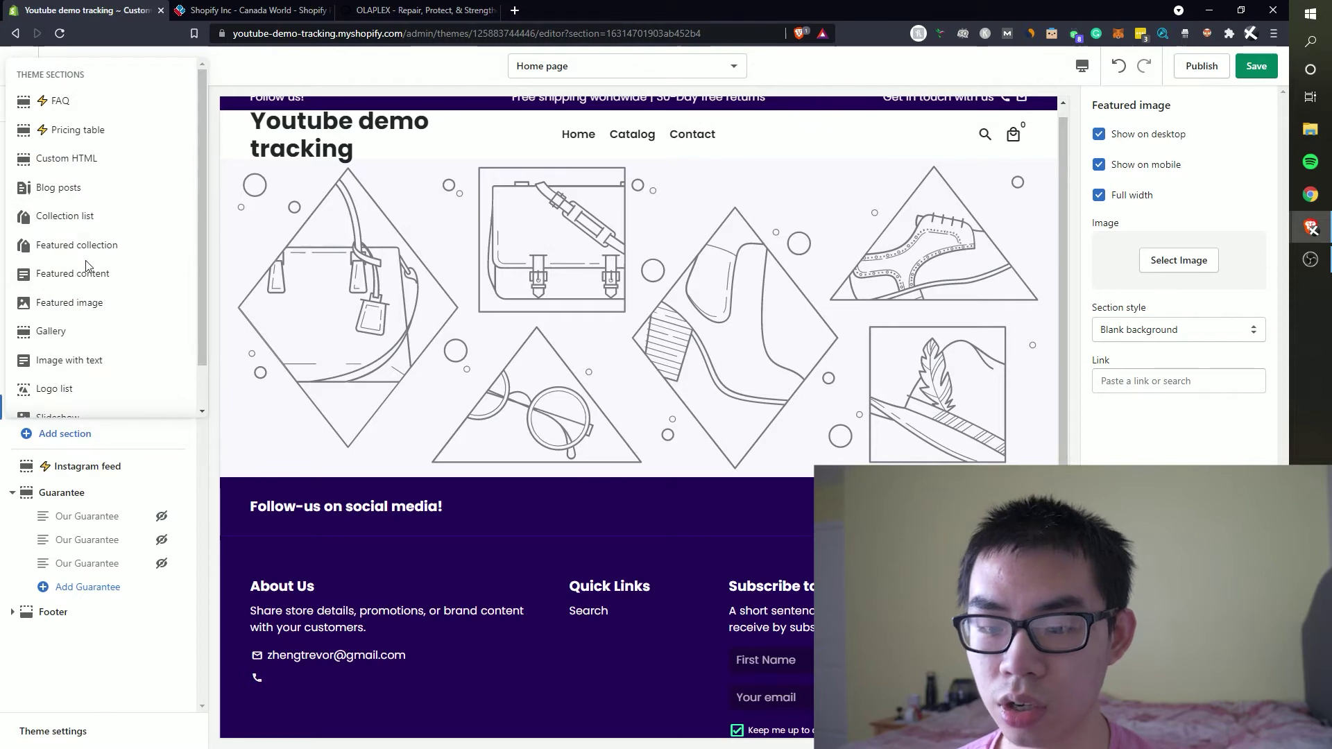
{"action": "scroll", "coordinate": [94, 313], "scroll_direction": "down", "scroll_amount": 1}
{"action": "left_click", "coordinate": [90, 310]}
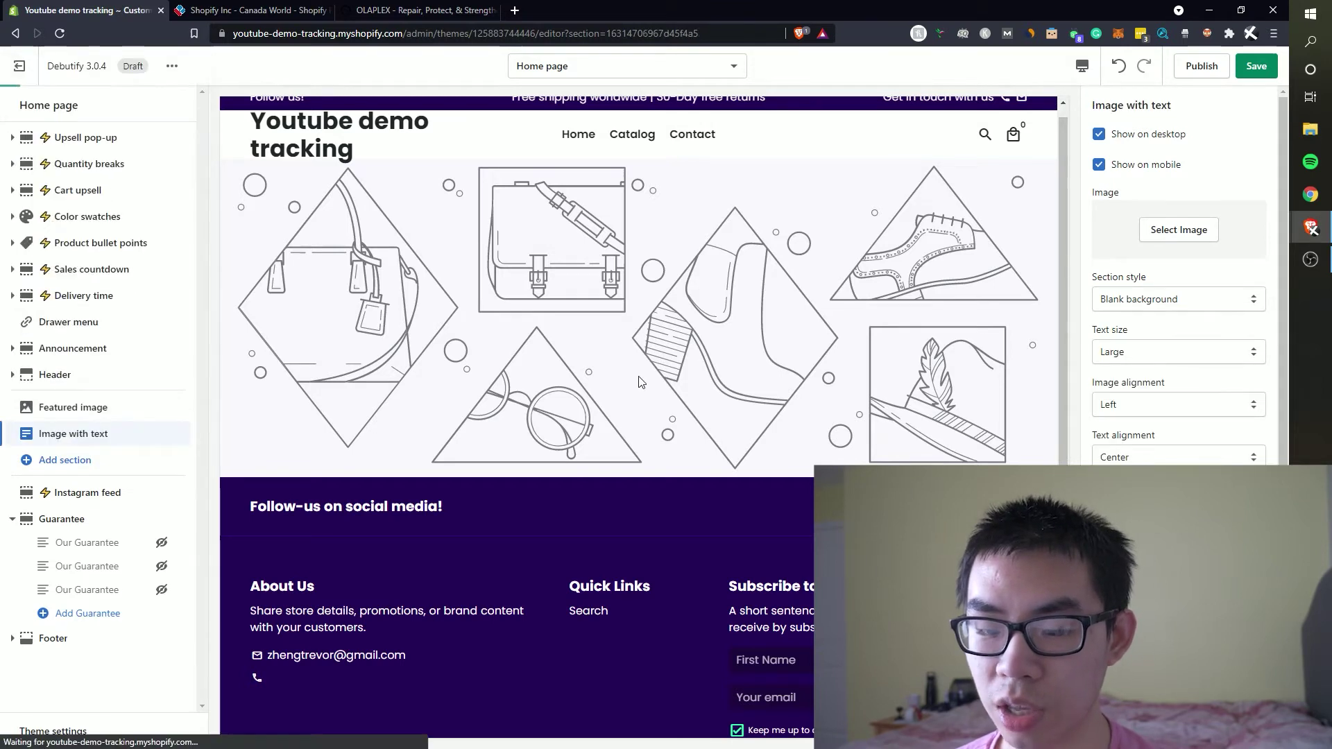
{"action": "scroll", "coordinate": [566, 328], "scroll_direction": "up", "scroll_amount": 1}
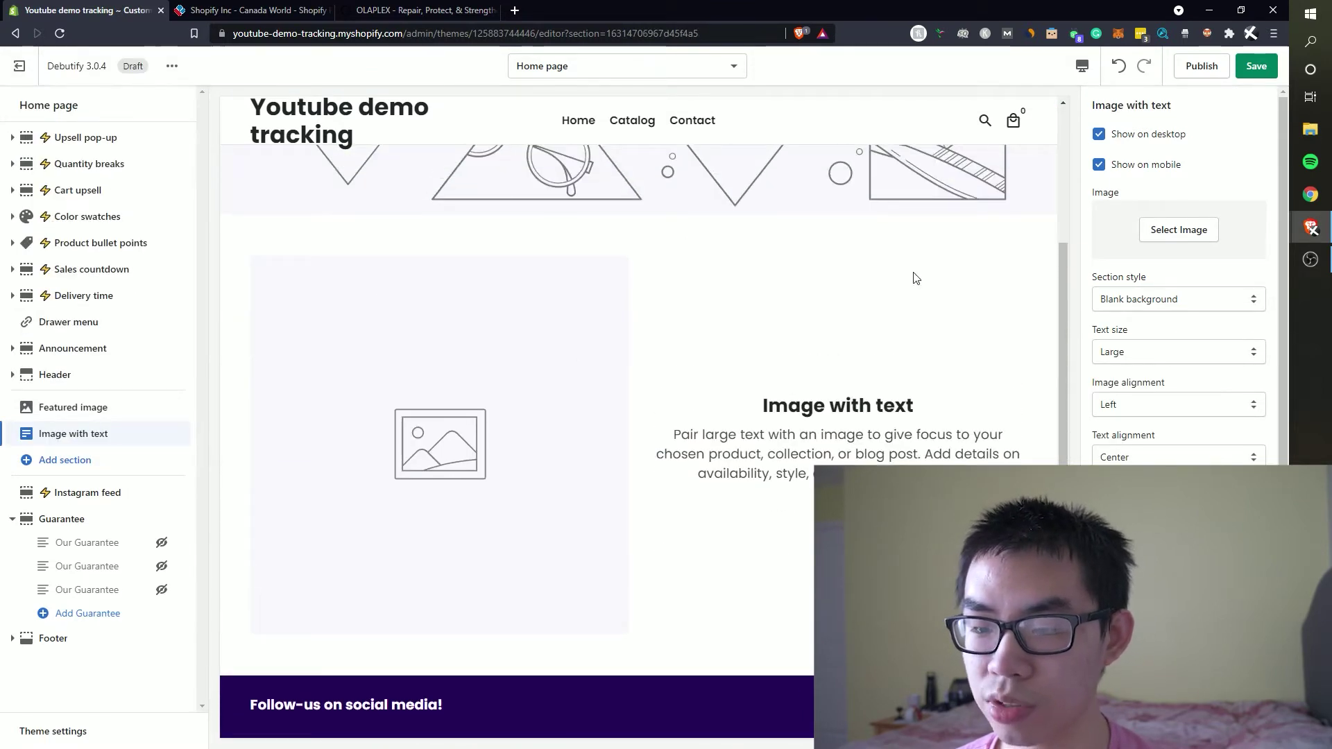
Set the Image with text section's image alignment to Right.
{"action": "left_click", "coordinate": [419, 10]}
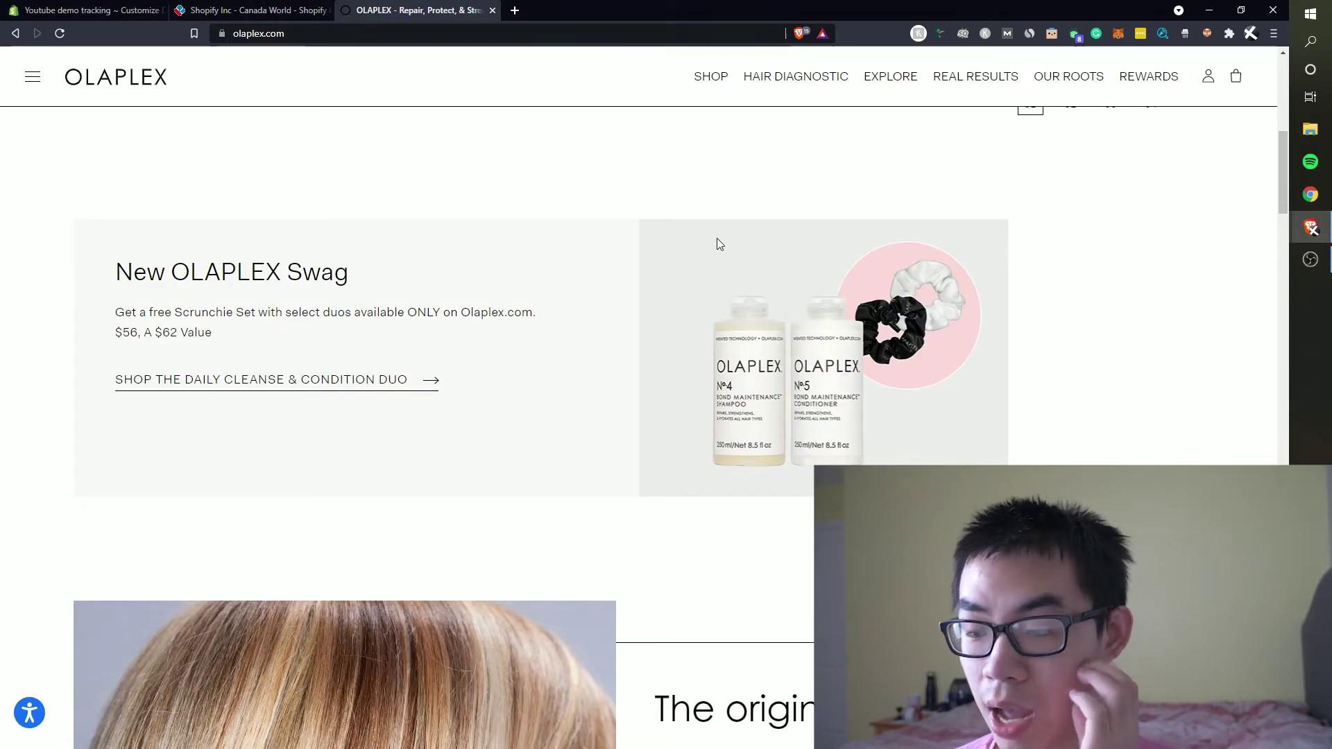
{"action": "left_click", "coordinate": [84, 10]}
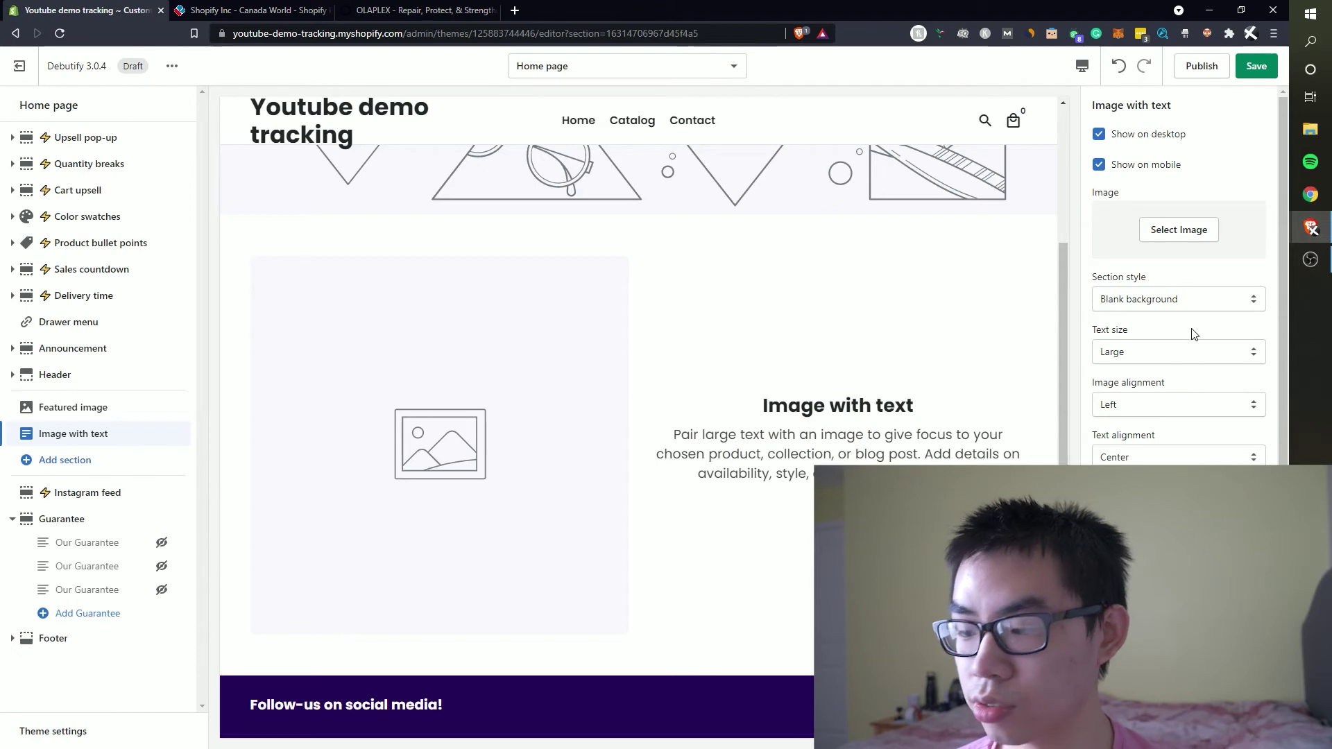
{"action": "left_click_drag", "start_coordinate": [1092, 387], "coordinate": [1180, 380]}
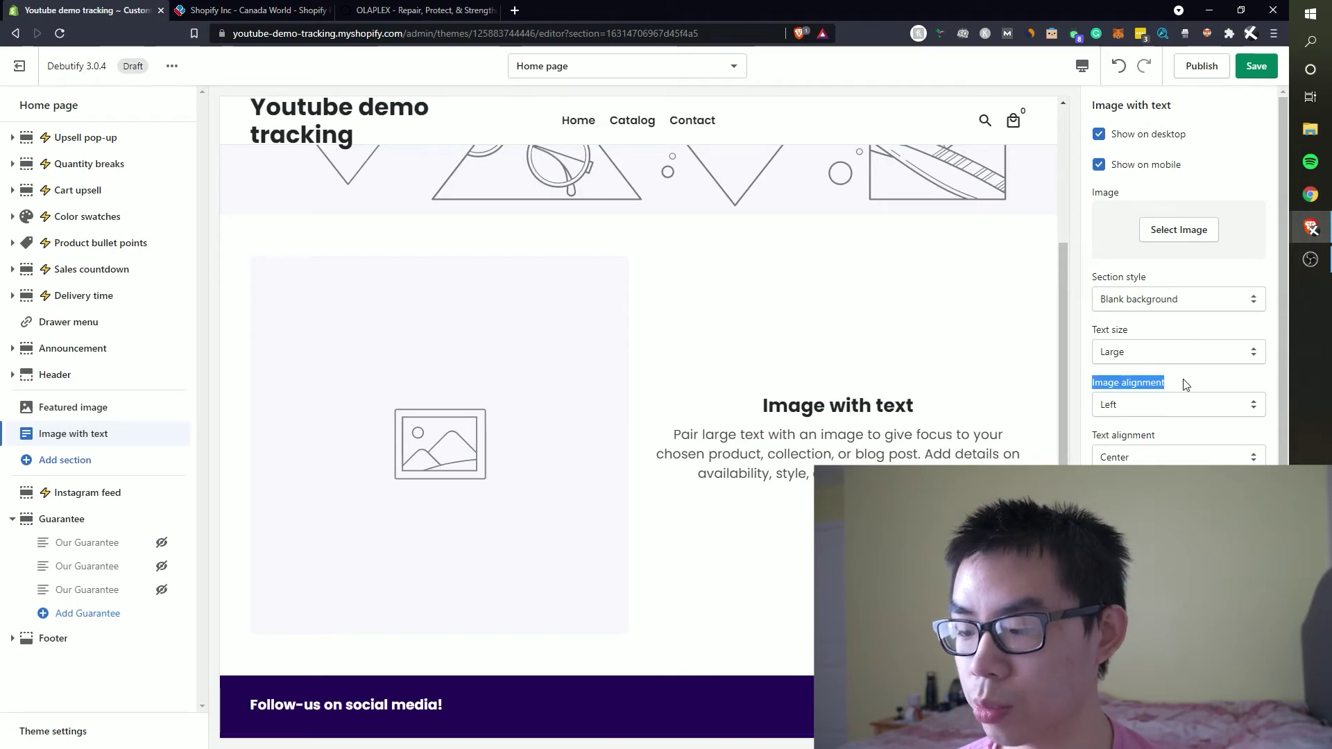
{"action": "left_click", "coordinate": [1118, 409]}
{"action": "left_click", "coordinate": [1104, 436]}
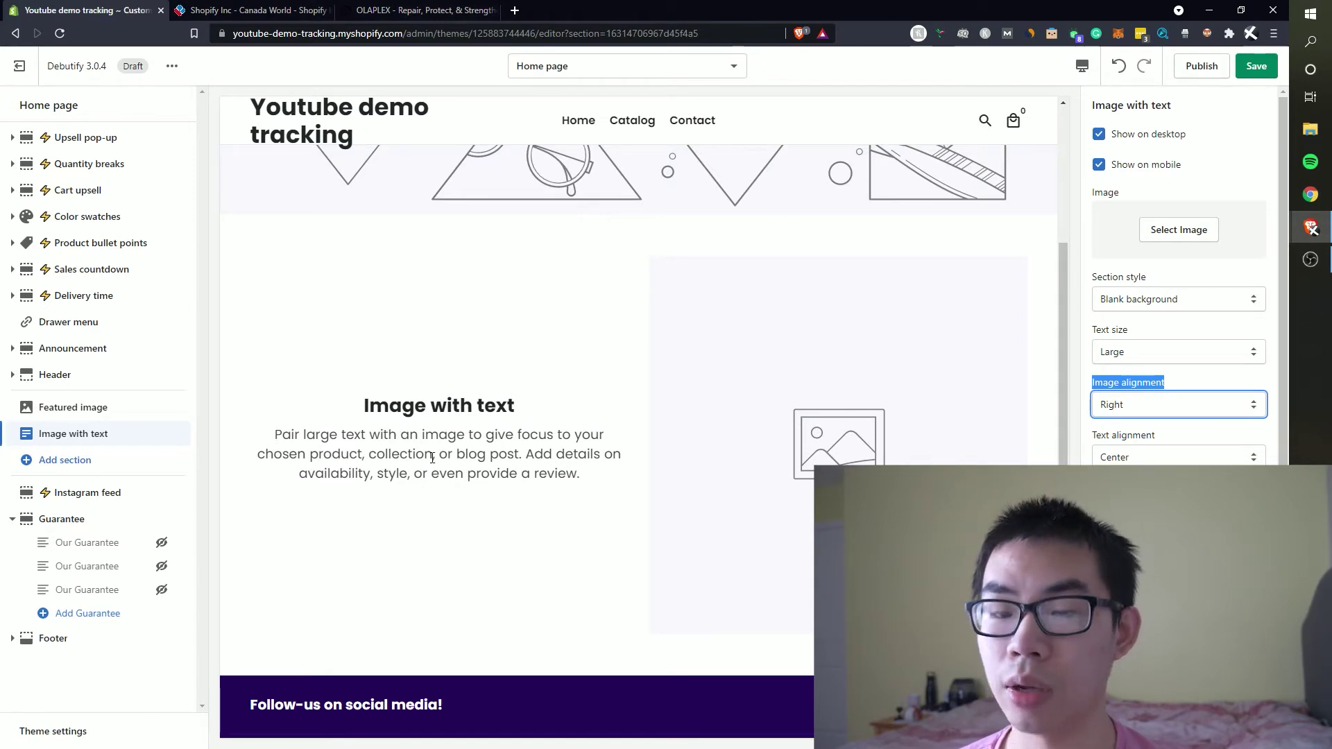
{"action": "scroll", "coordinate": [692, 448], "scroll_direction": "up", "scroll_amount": 5}
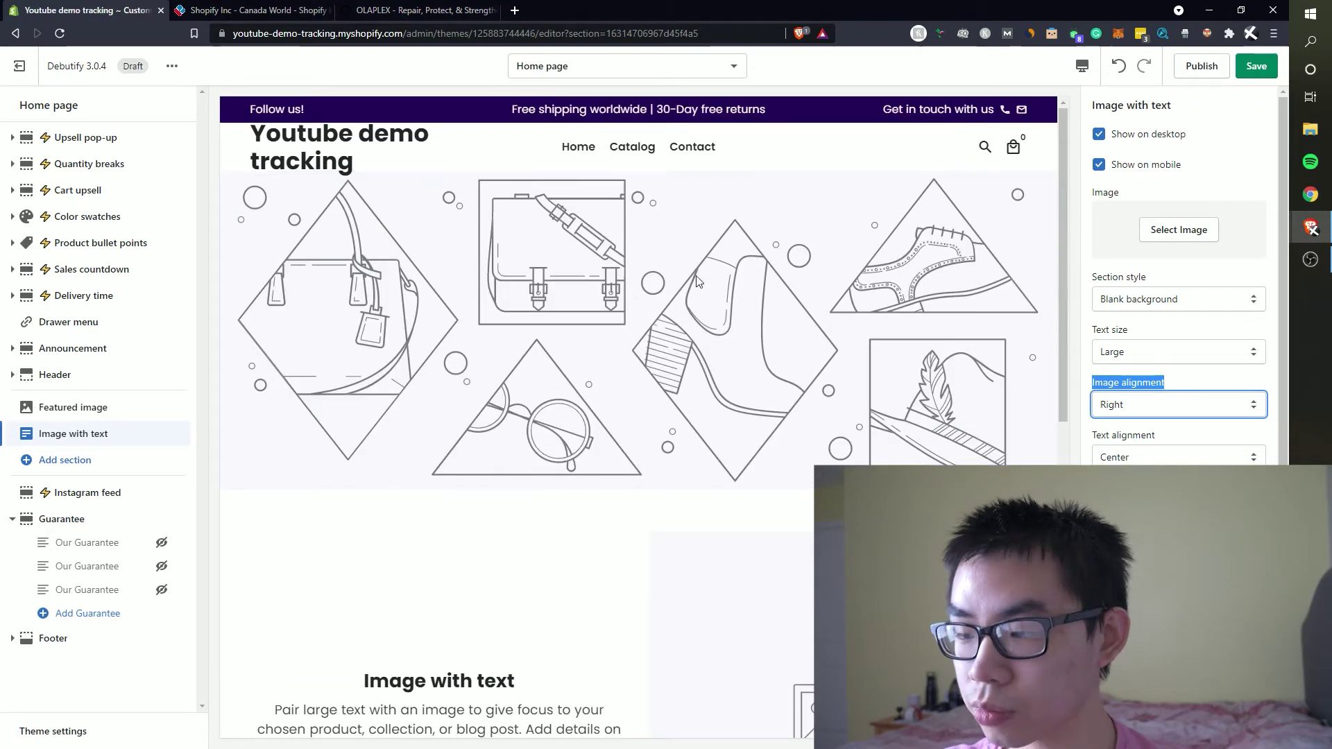
{"action": "scroll", "coordinate": [700, 328], "scroll_direction": "down", "scroll_amount": 1}
{"action": "scroll", "coordinate": [724, 271], "scroll_direction": "down", "scroll_amount": 2}
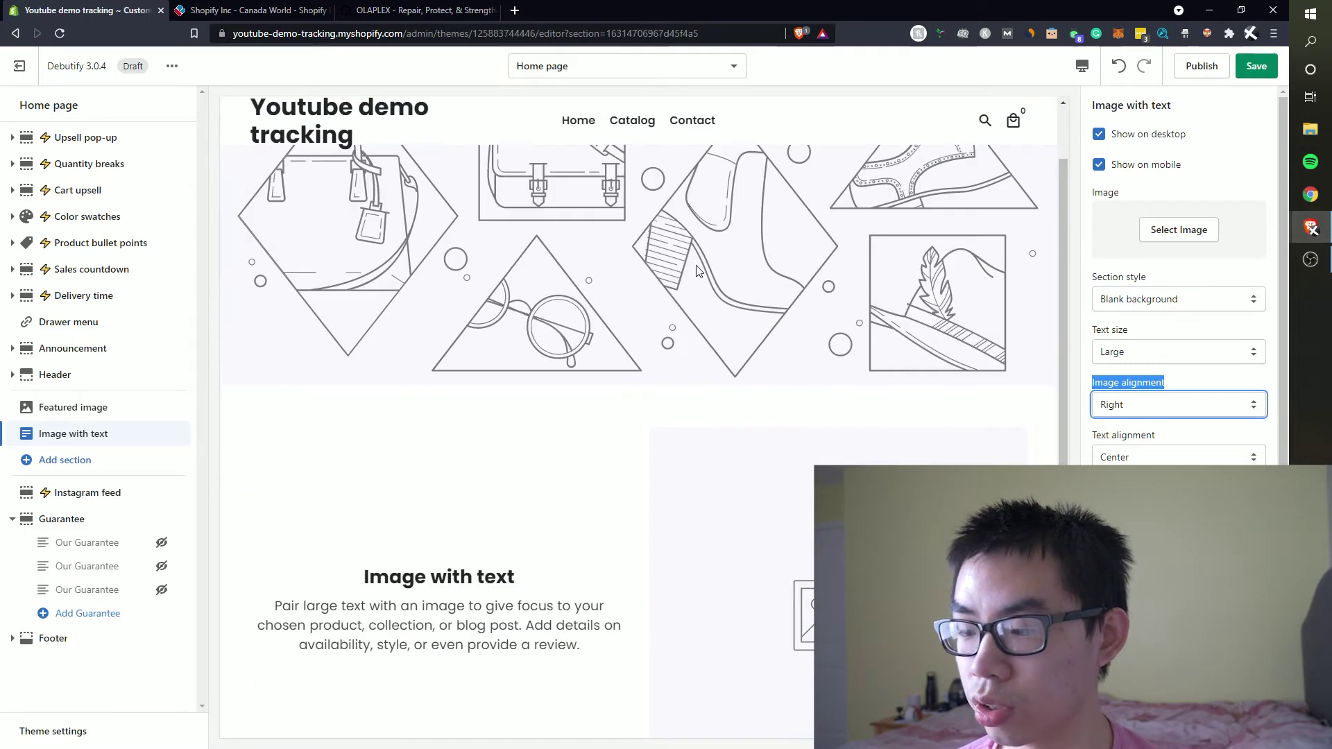
Scroll through the Olaplex home page's bond builder and banner sections for layout reference.
{"action": "left_click", "coordinate": [402, 11]}
{"action": "scroll", "coordinate": [587, 300], "scroll_direction": "down", "scroll_amount": 8}
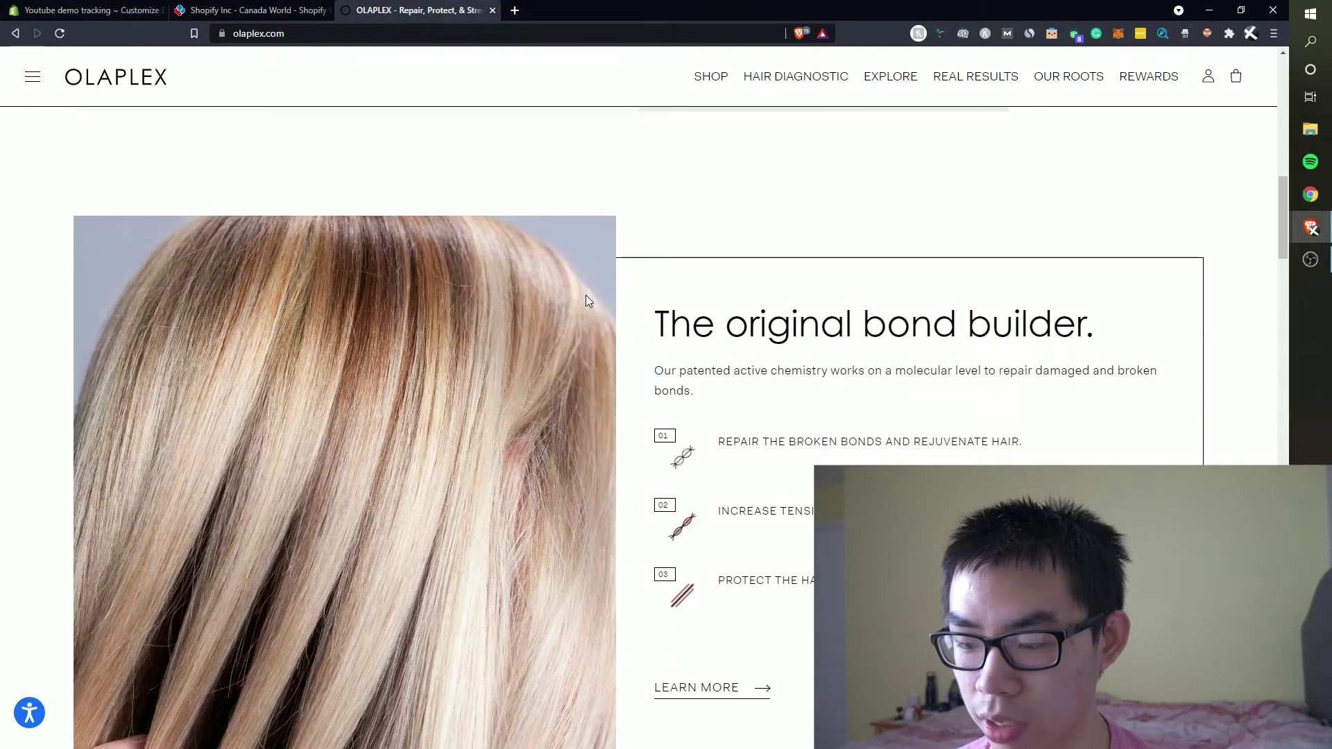
{"action": "scroll", "coordinate": [285, 294], "scroll_direction": "down", "scroll_amount": 3}
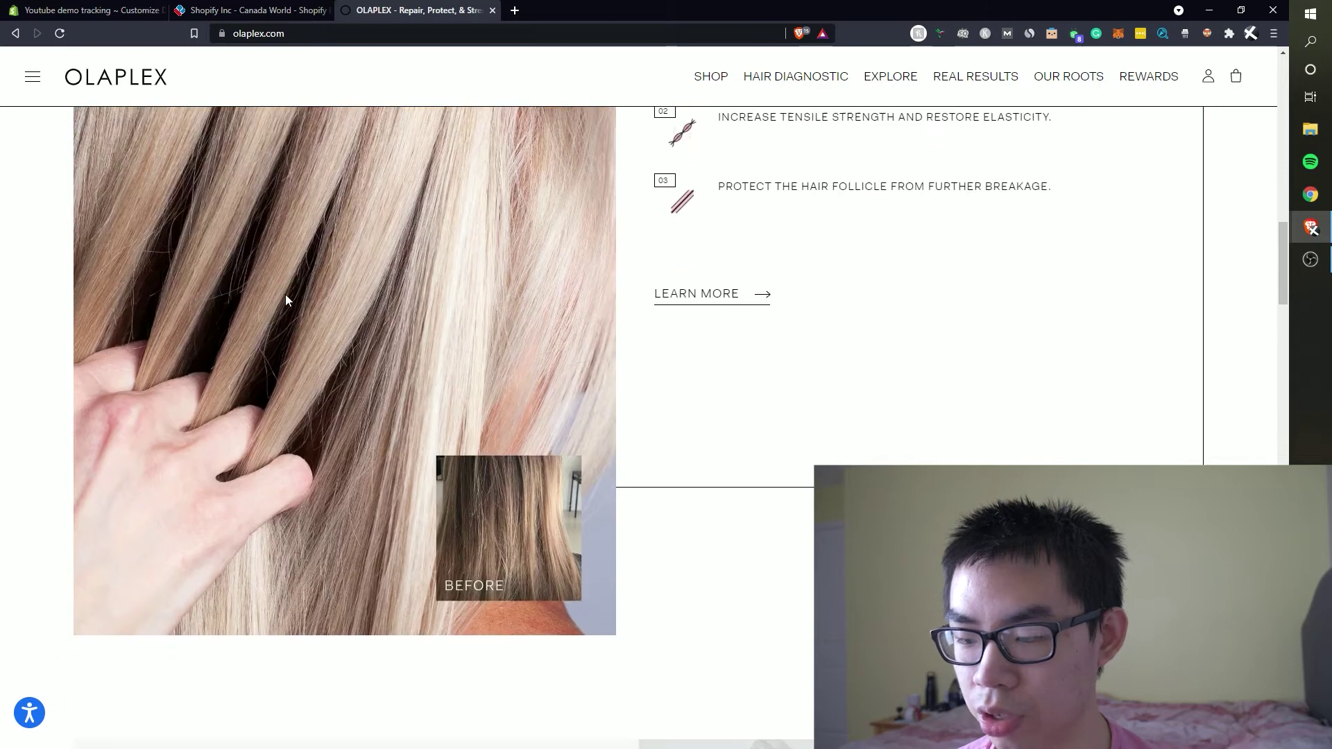
{"action": "scroll", "coordinate": [930, 208], "scroll_direction": "up", "scroll_amount": 3}
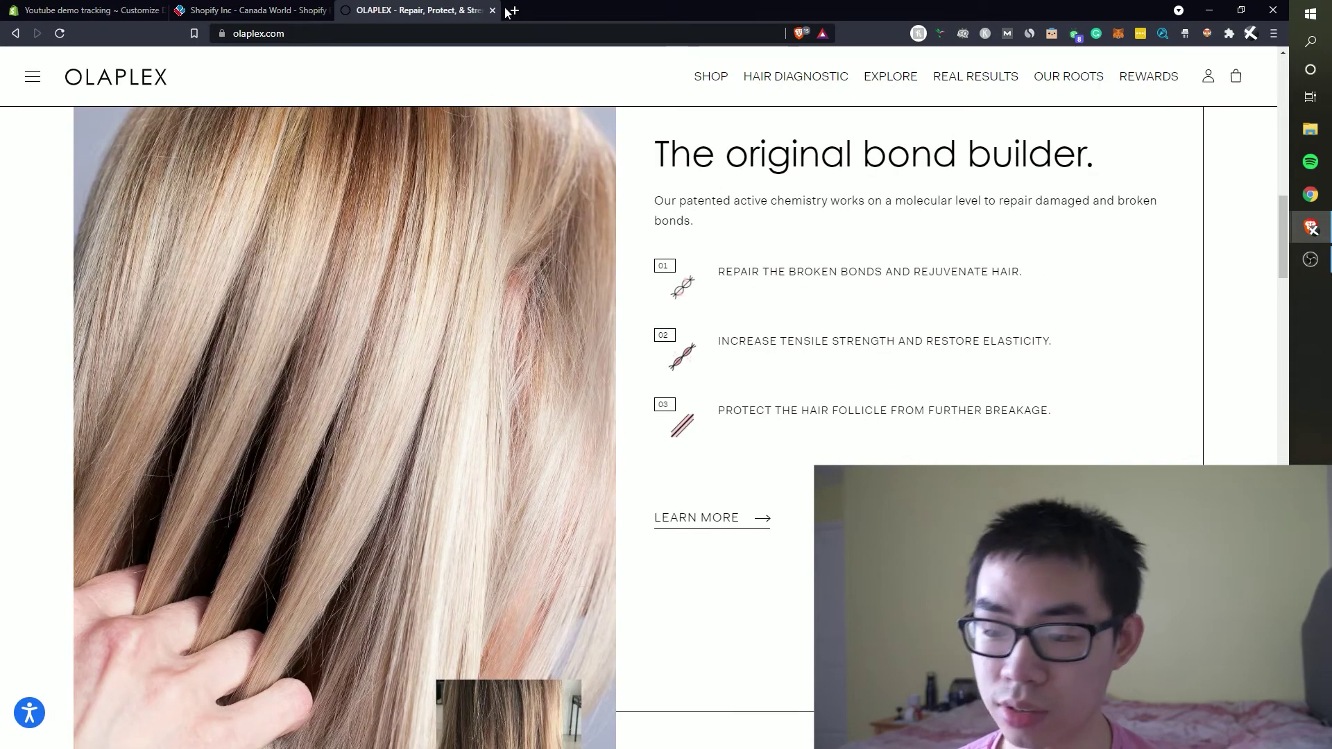
{"action": "scroll", "coordinate": [915, 466], "scroll_direction": "up", "scroll_amount": 5}
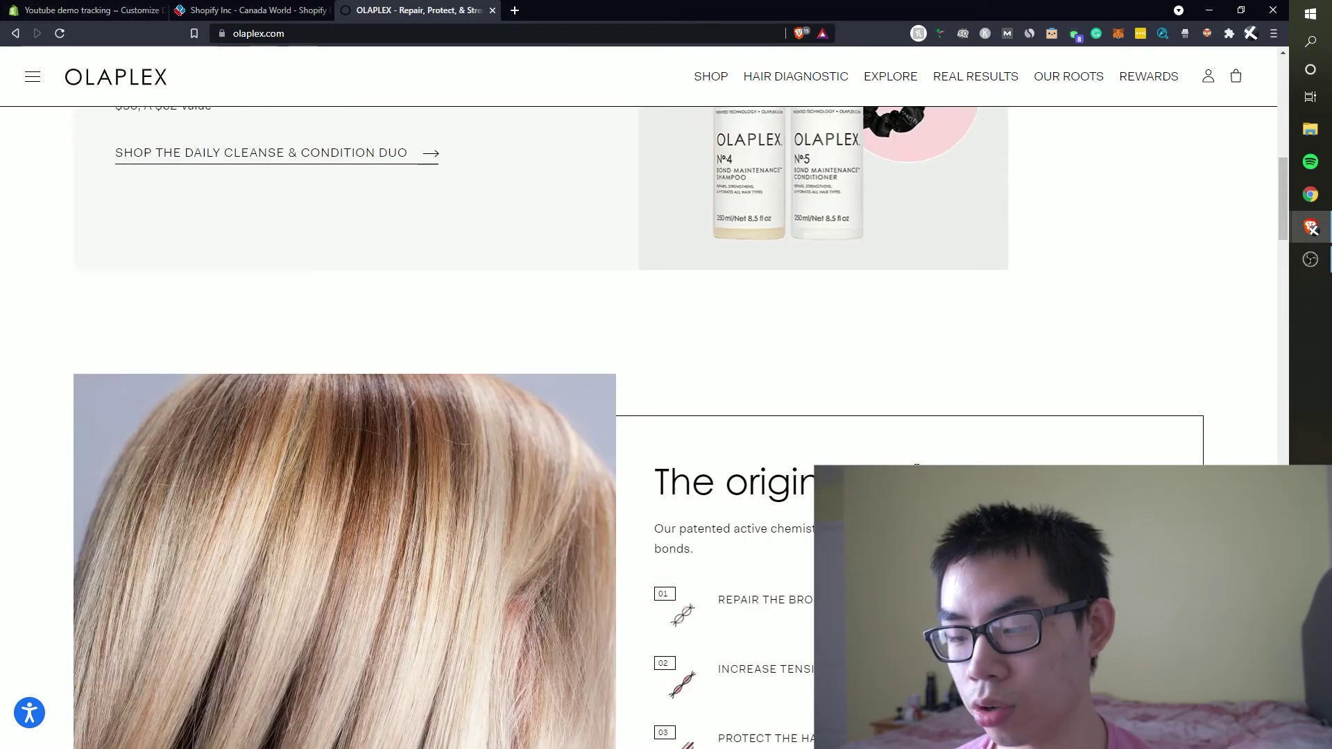
{"action": "scroll", "coordinate": [823, 440], "scroll_direction": "up", "scroll_amount": 3}
{"action": "scroll", "coordinate": [249, 409], "scroll_direction": "up", "scroll_amount": 6}
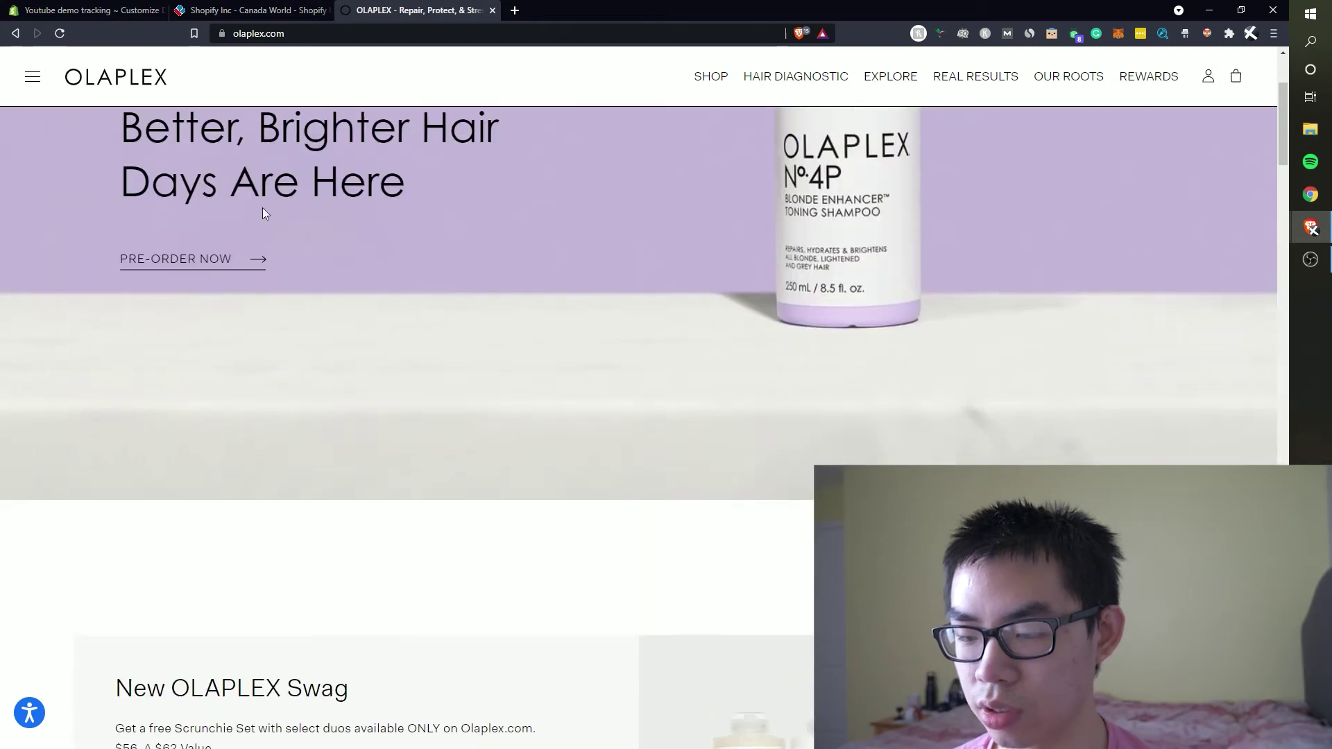
Add another Image with text section below the first one.
{"action": "scroll", "coordinate": [198, 277], "scroll_direction": "down", "scroll_amount": 11}
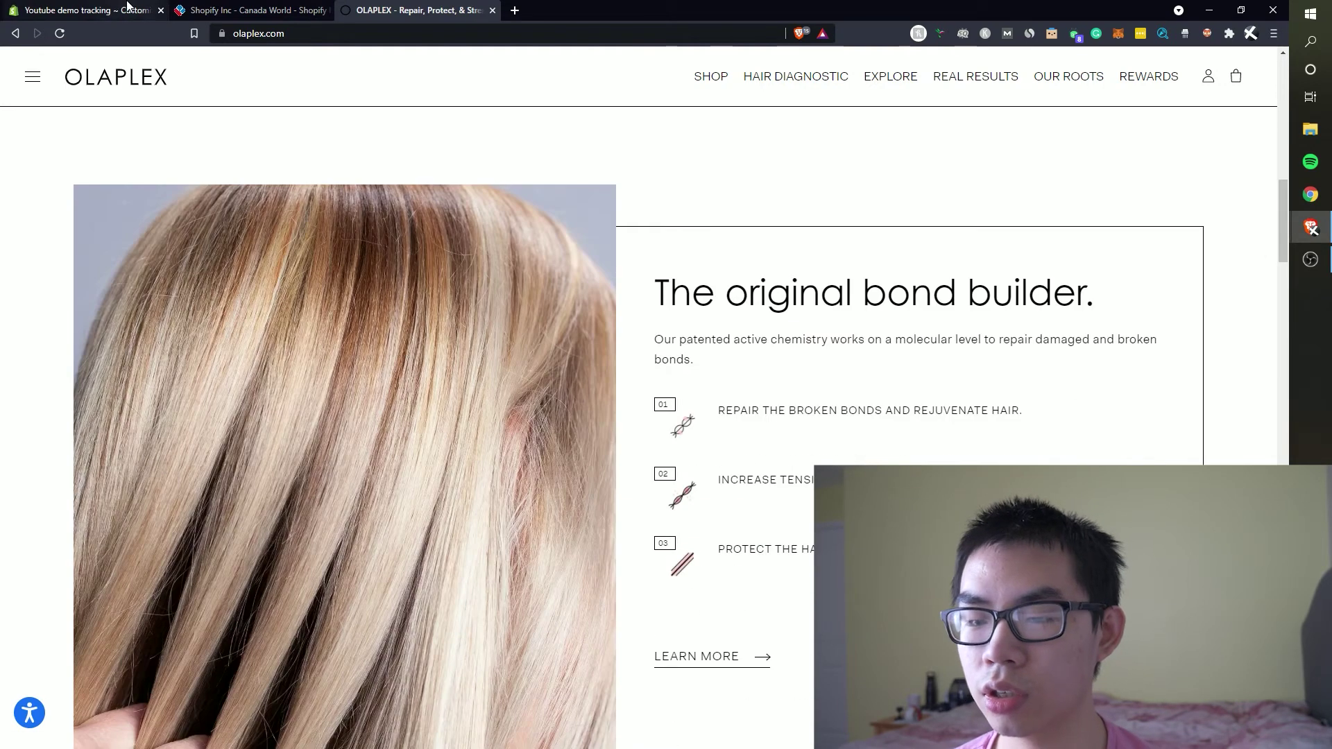
{"action": "left_click", "coordinate": [127, 6]}
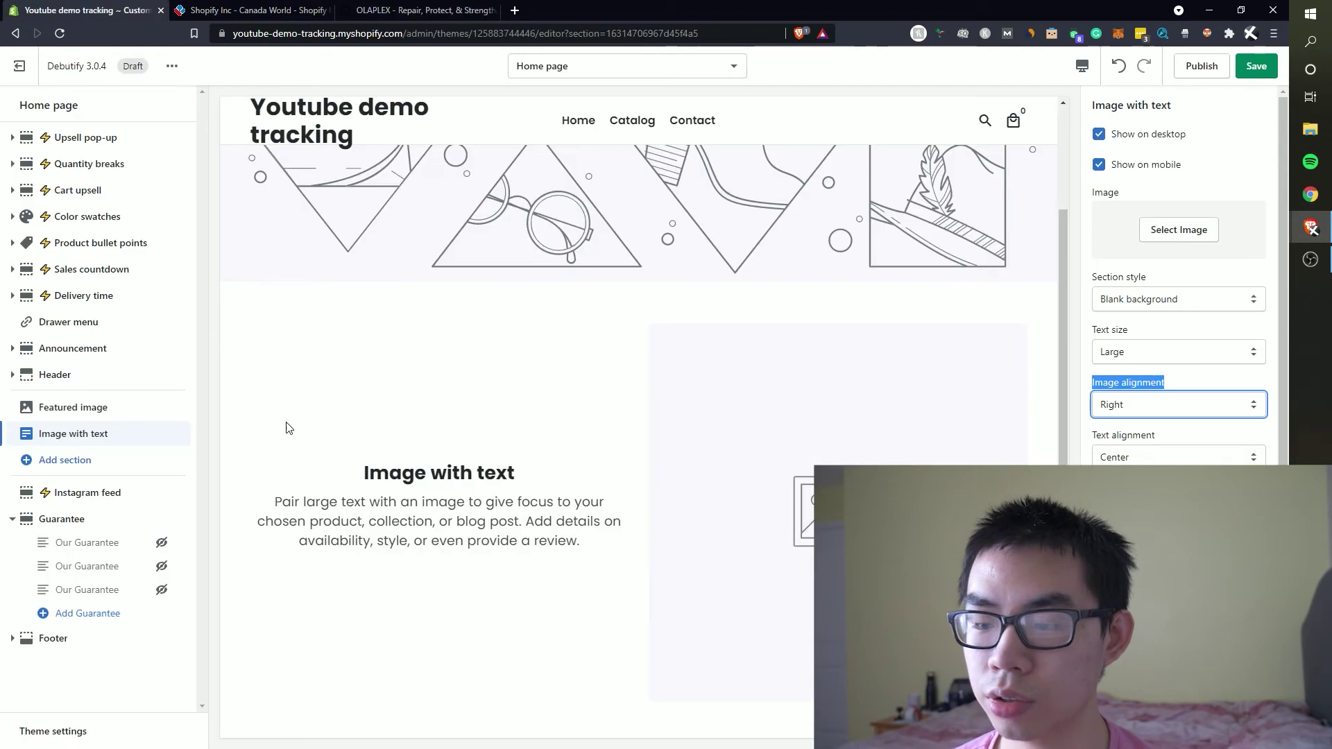
{"action": "left_click", "coordinate": [99, 461]}
{"action": "left_click", "coordinate": [92, 359]}
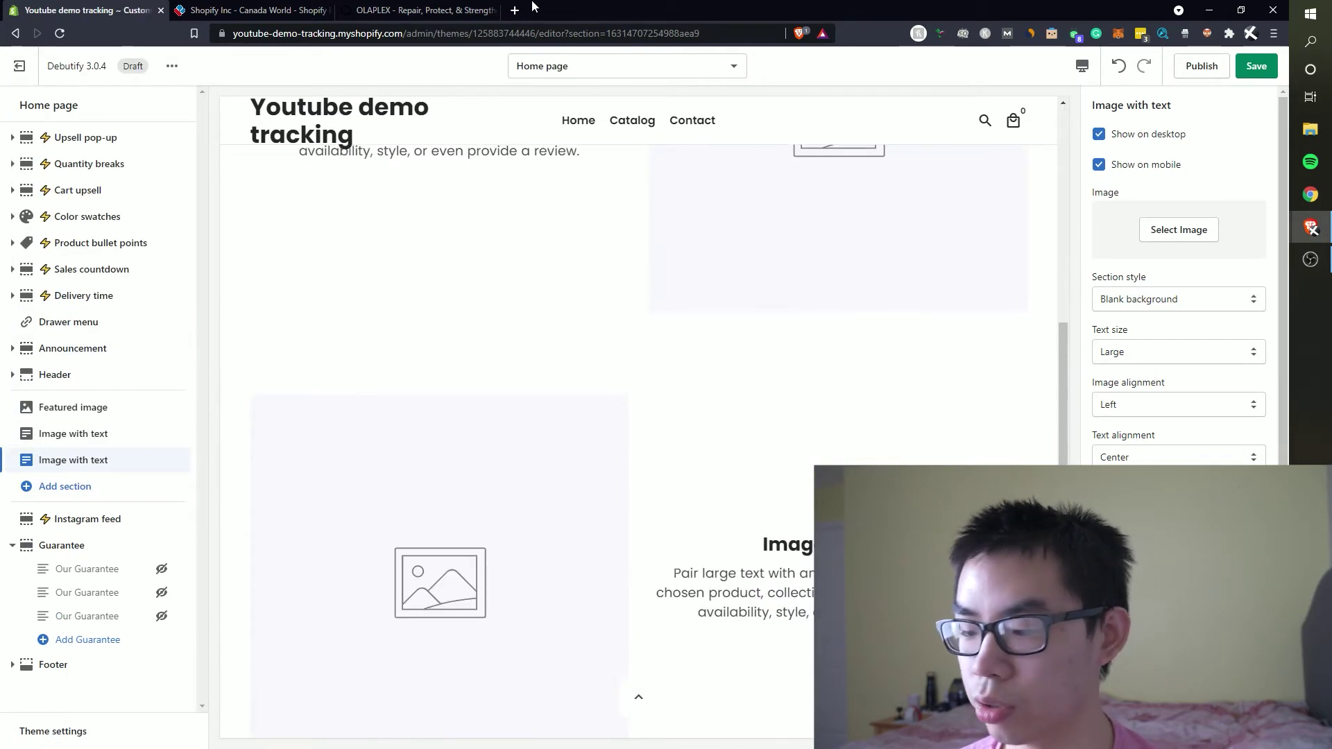
Keep the new section's Text size at Large after comparing with the Olaplex site.
{"action": "left_click", "coordinate": [423, 9]}
{"action": "scroll", "coordinate": [337, 607], "scroll_direction": "down", "scroll_amount": 5}
{"action": "scroll", "coordinate": [337, 606], "scroll_direction": "up", "scroll_amount": 5}
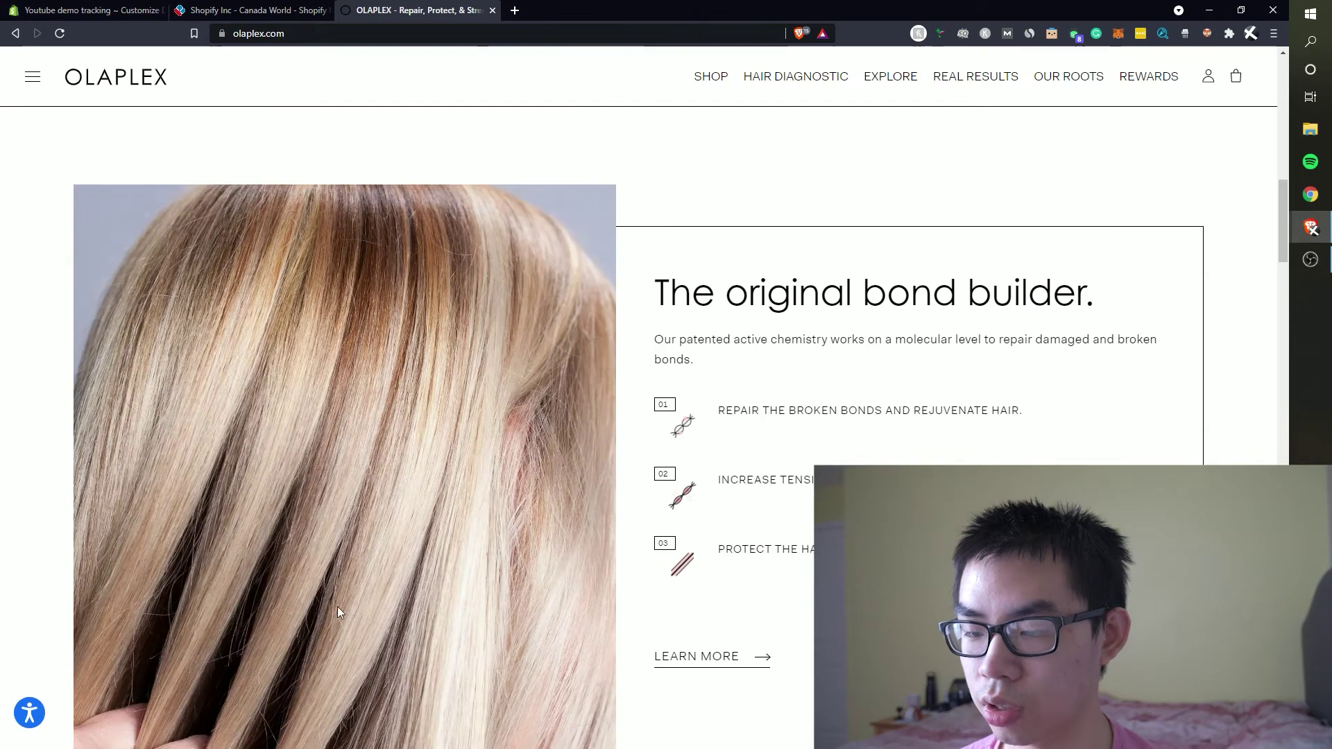
{"action": "left_click", "coordinate": [97, 10]}
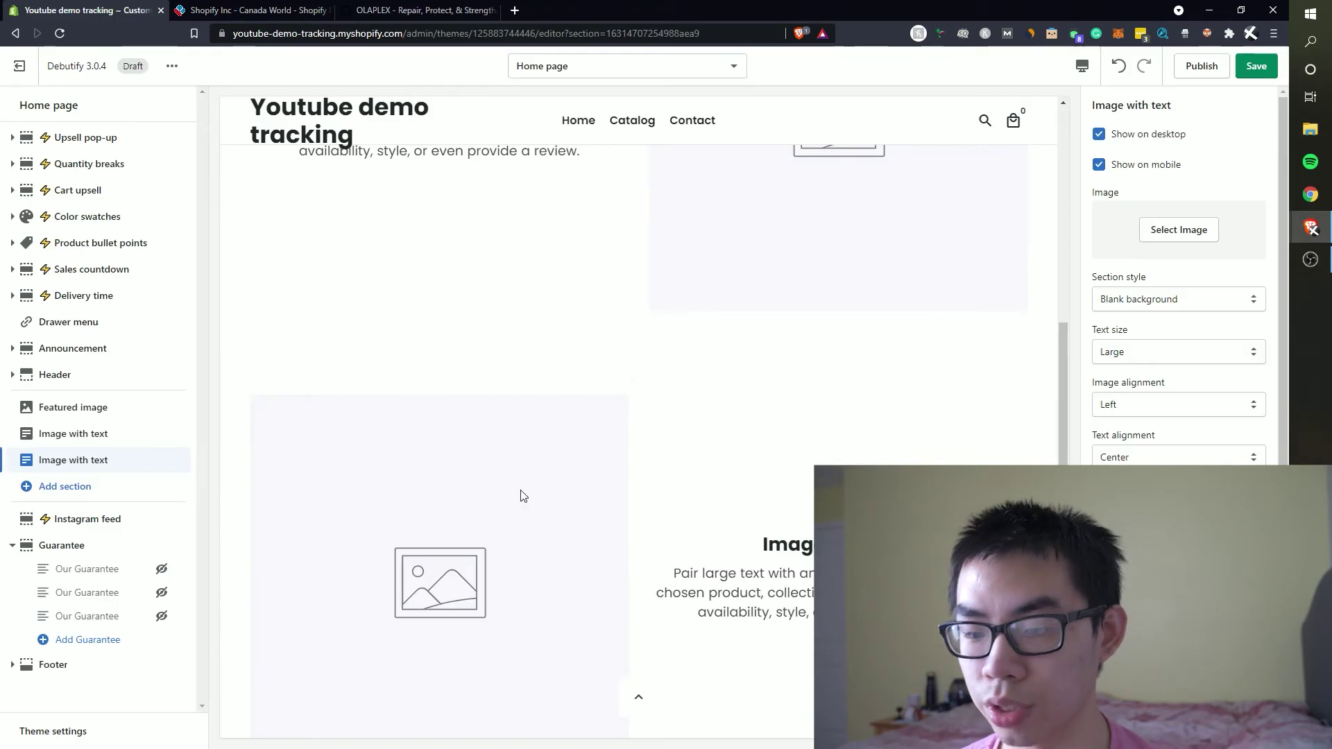
{"action": "scroll", "coordinate": [523, 495], "scroll_direction": "down", "scroll_amount": 2}
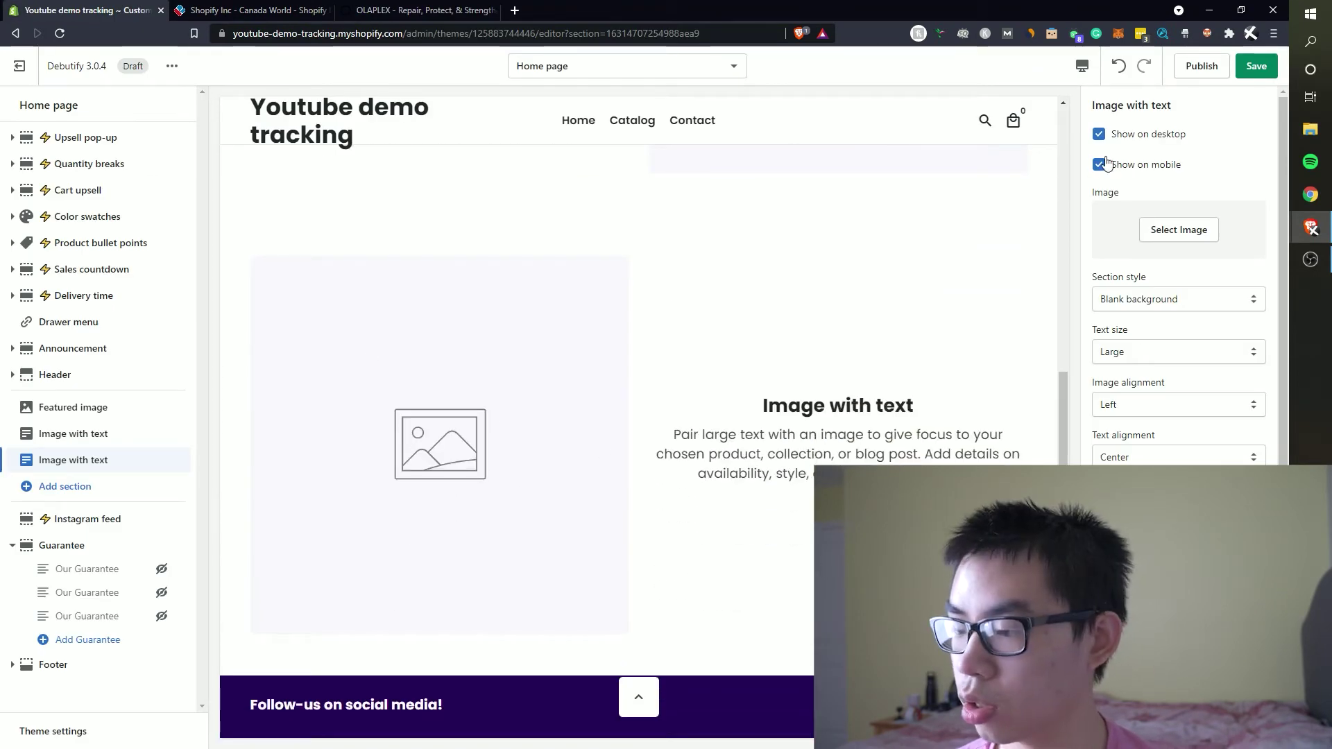
{"action": "left_click", "coordinate": [1131, 353]}
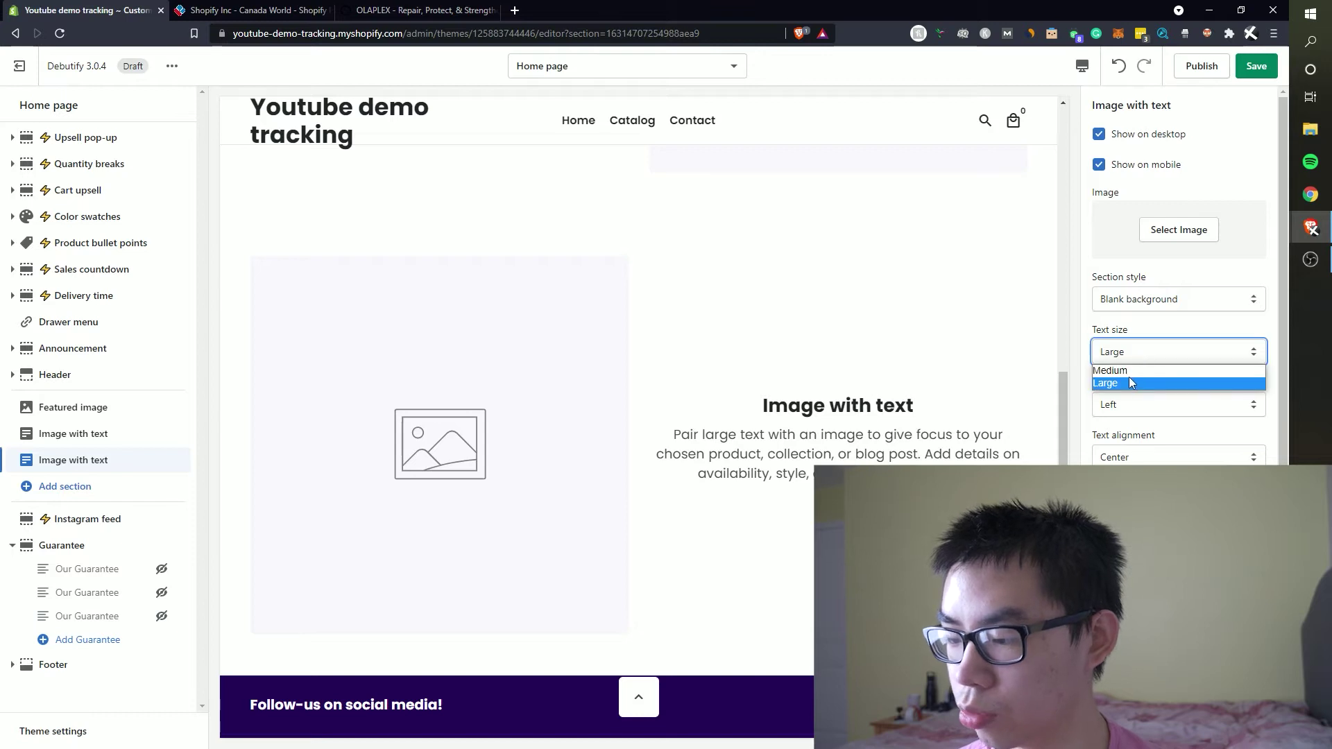
{"action": "left_click", "coordinate": [1186, 455]}
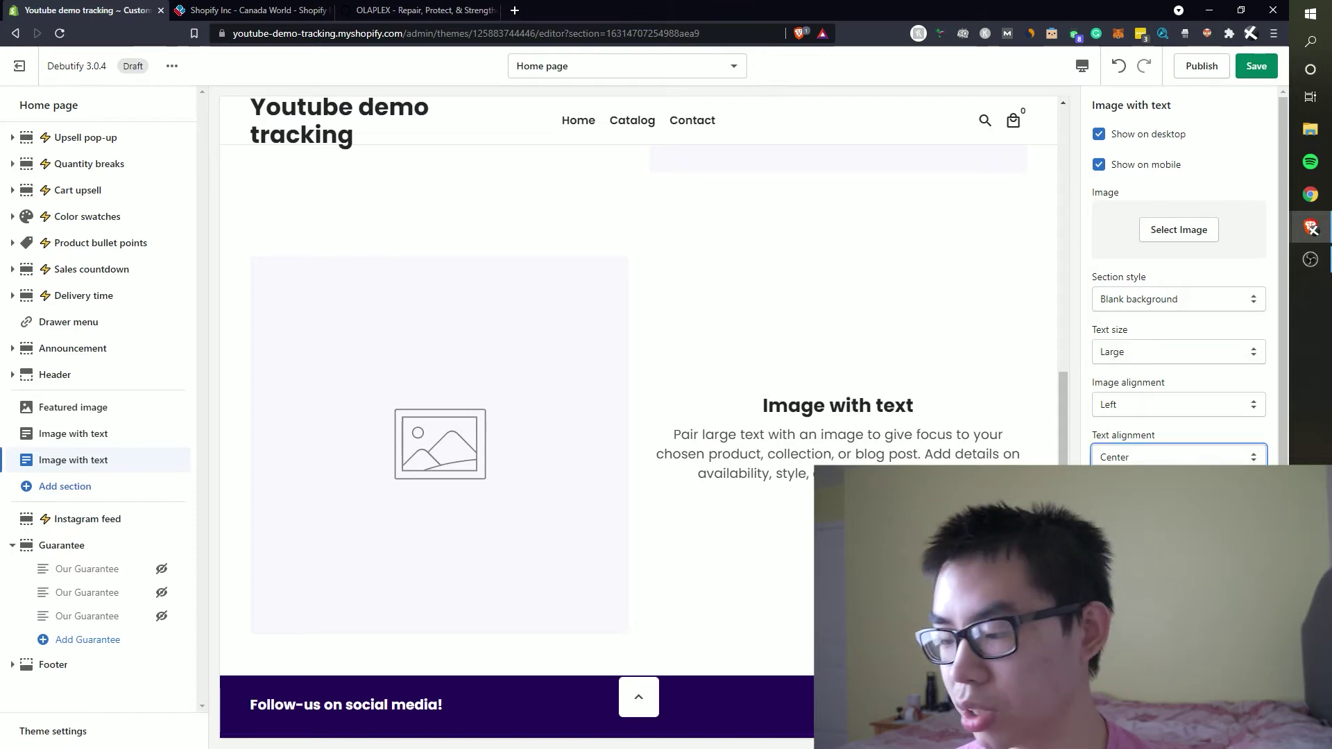
{"action": "scroll", "coordinate": [1179, 277], "scroll_direction": "down", "scroll_amount": 2}
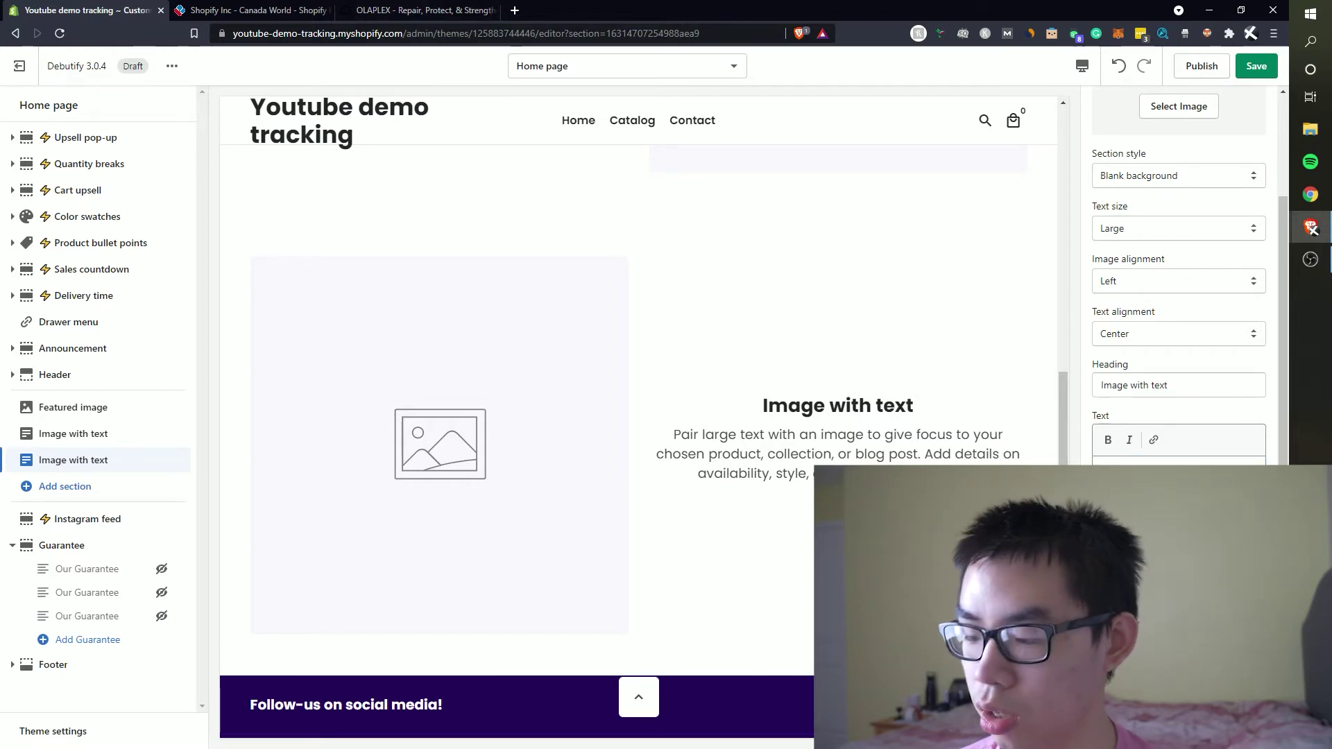
{"action": "scroll", "coordinate": [894, 439], "scroll_direction": "up", "scroll_amount": 6}
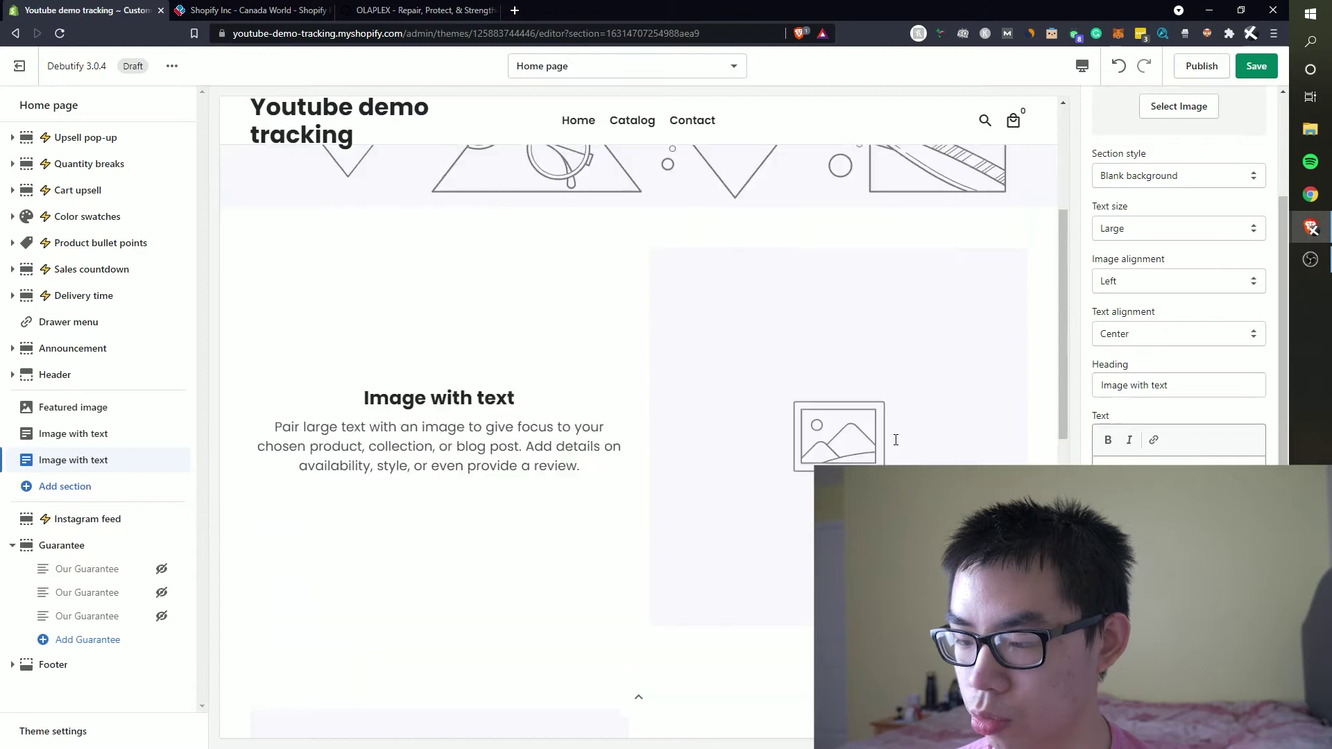
{"action": "scroll", "coordinate": [552, 503], "scroll_direction": "down", "scroll_amount": 2}
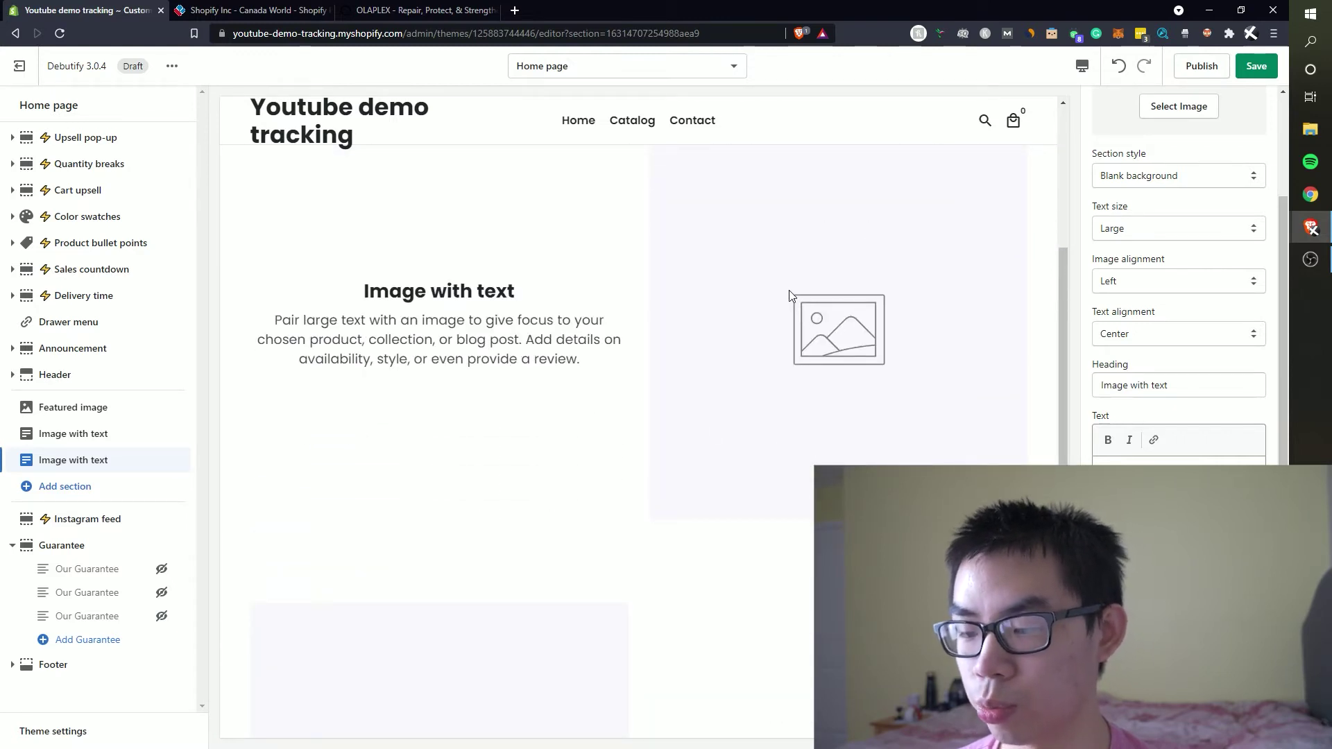
{"action": "scroll", "coordinate": [769, 333], "scroll_direction": "down", "scroll_amount": 4}
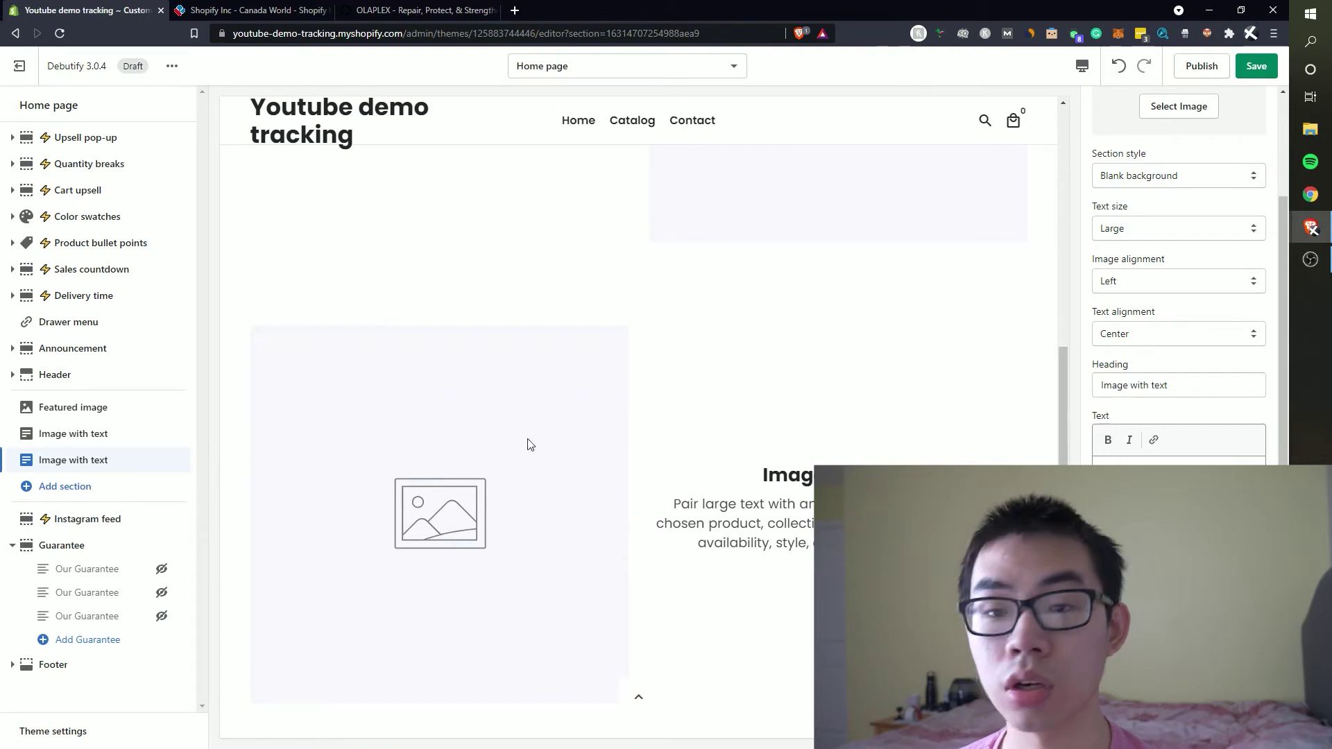
{"action": "scroll", "coordinate": [401, 367], "scroll_direction": "up", "scroll_amount": 6}
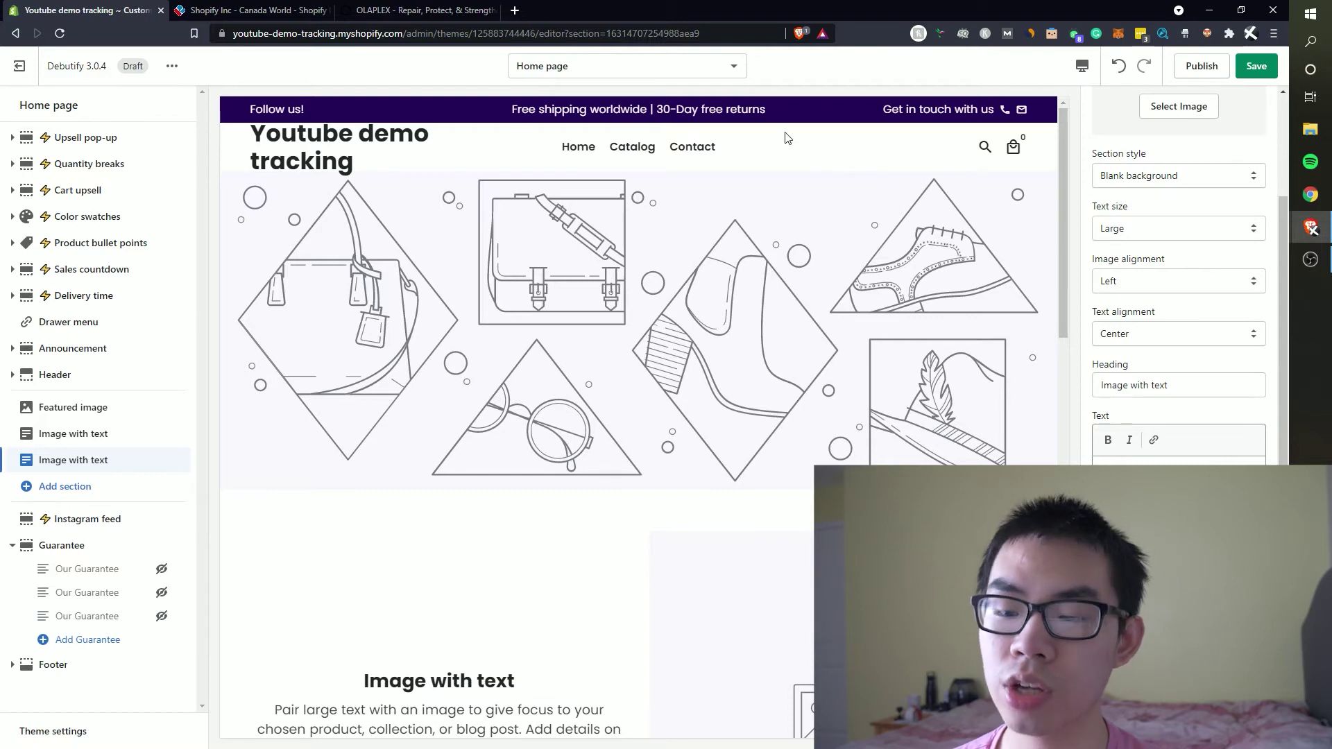
{"action": "scroll", "coordinate": [787, 137], "scroll_direction": "down", "scroll_amount": 10}
Scroll Olaplex to the Get Rewarded For Hair Repair banner, then return to the editor.
{"action": "left_click", "coordinate": [416, 10]}
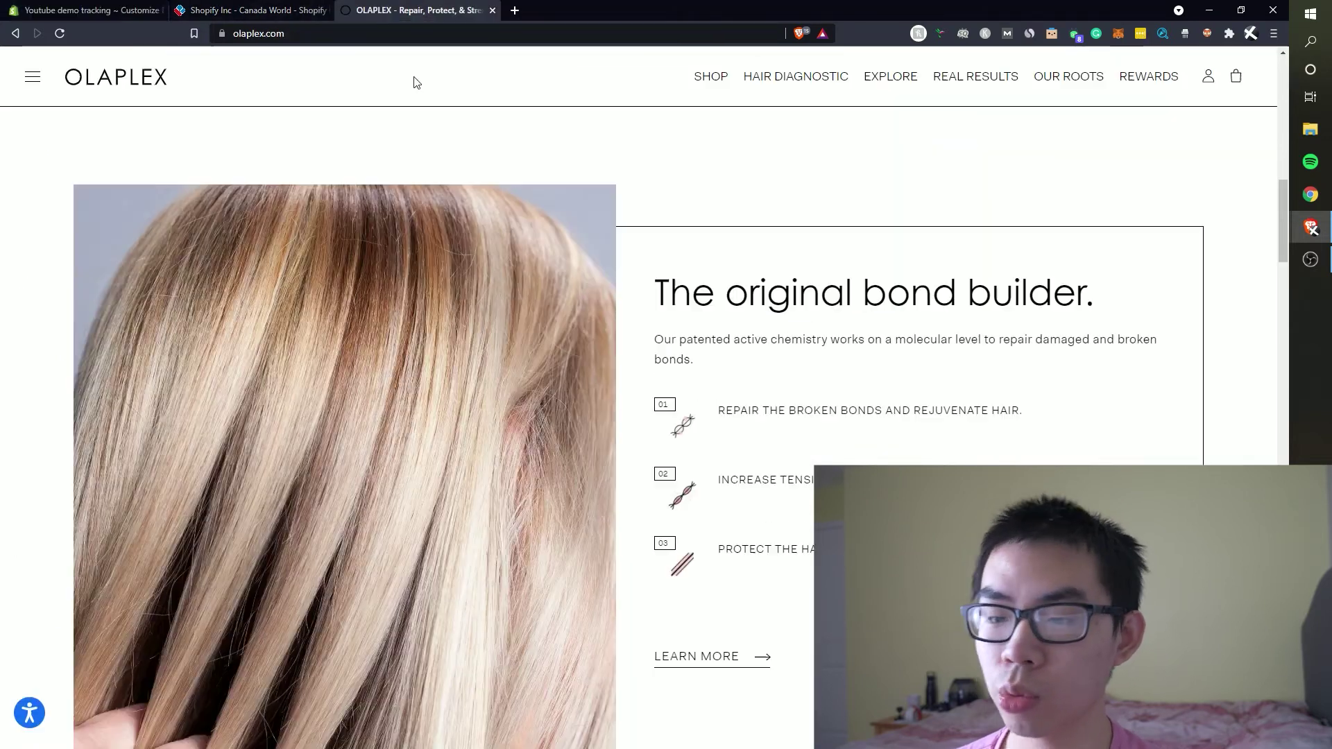
{"action": "scroll", "coordinate": [855, 286], "scroll_direction": "down", "scroll_amount": 12}
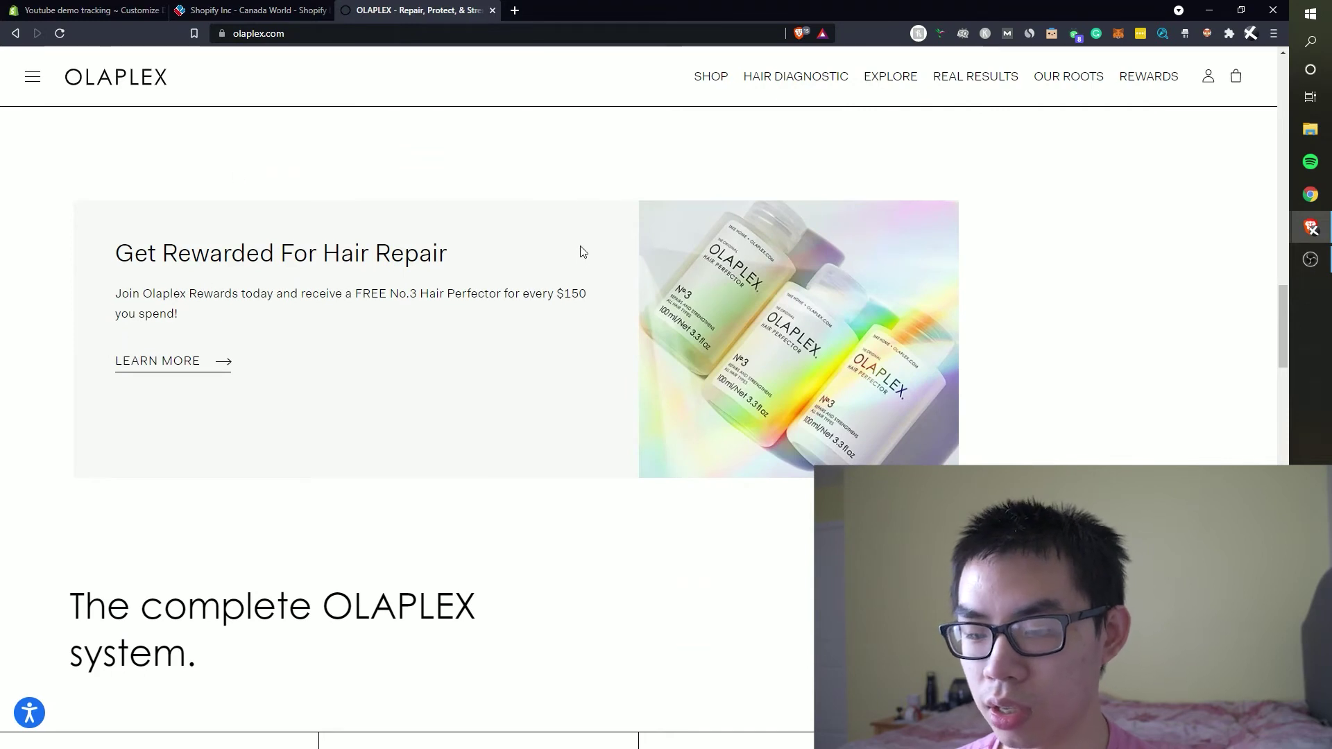
{"action": "scroll", "coordinate": [584, 252], "scroll_direction": "down", "scroll_amount": 2}
{"action": "scroll", "coordinate": [586, 249], "scroll_direction": "up", "scroll_amount": 2}
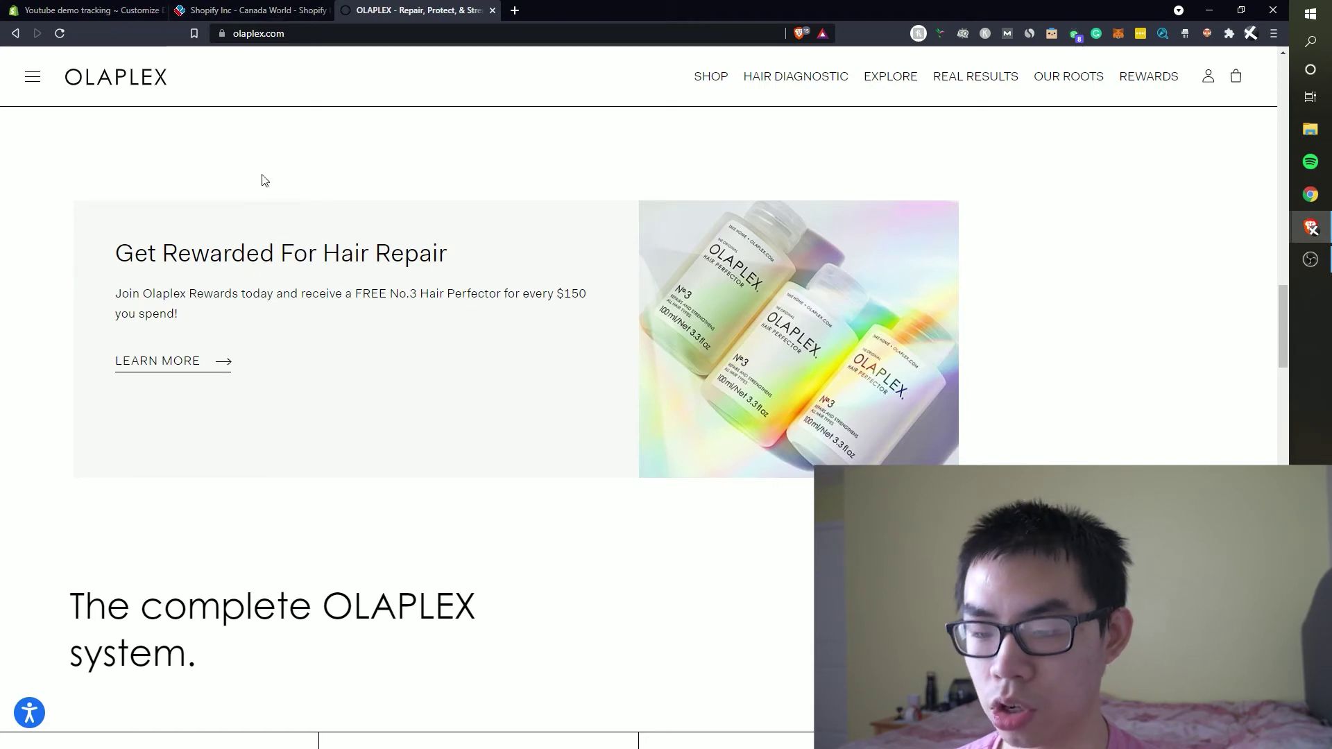
{"action": "left_click", "coordinate": [154, 9]}
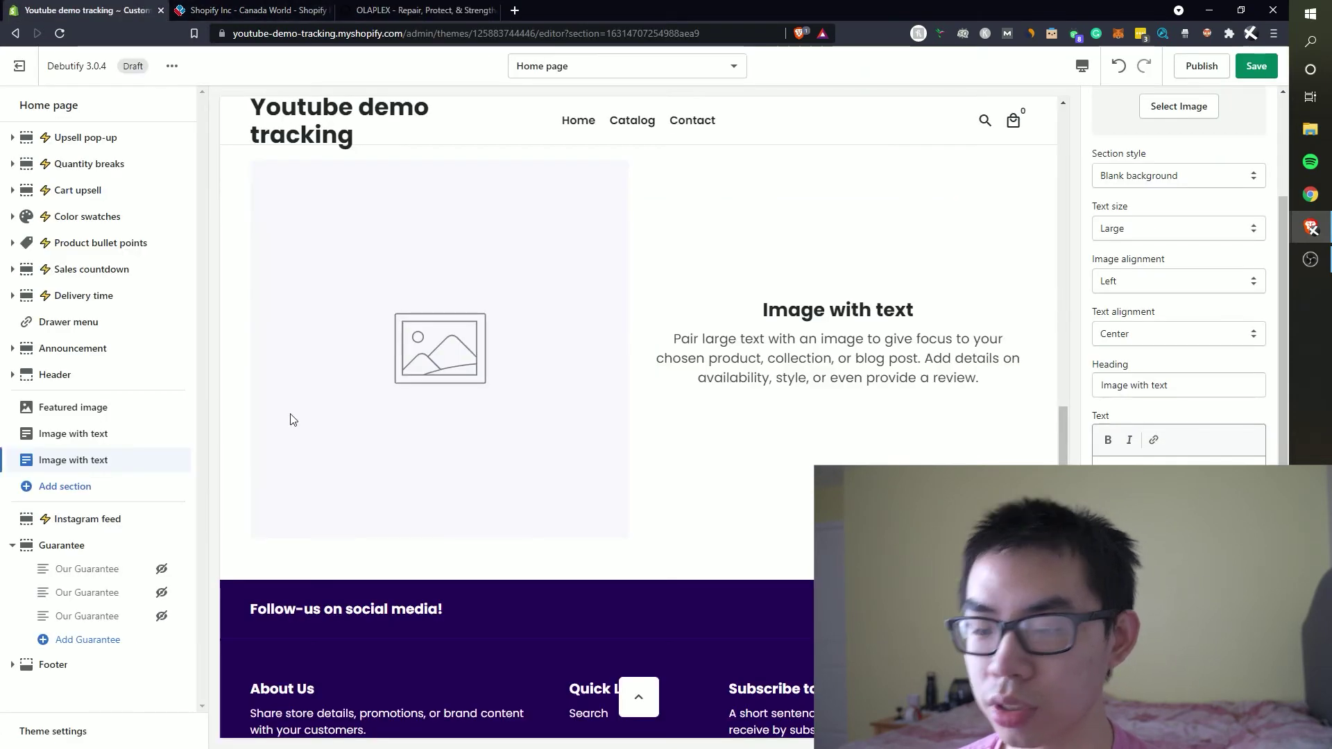
Add a Gallery section, then undo it with Ctrl+Z.
{"action": "left_click", "coordinate": [63, 486]}
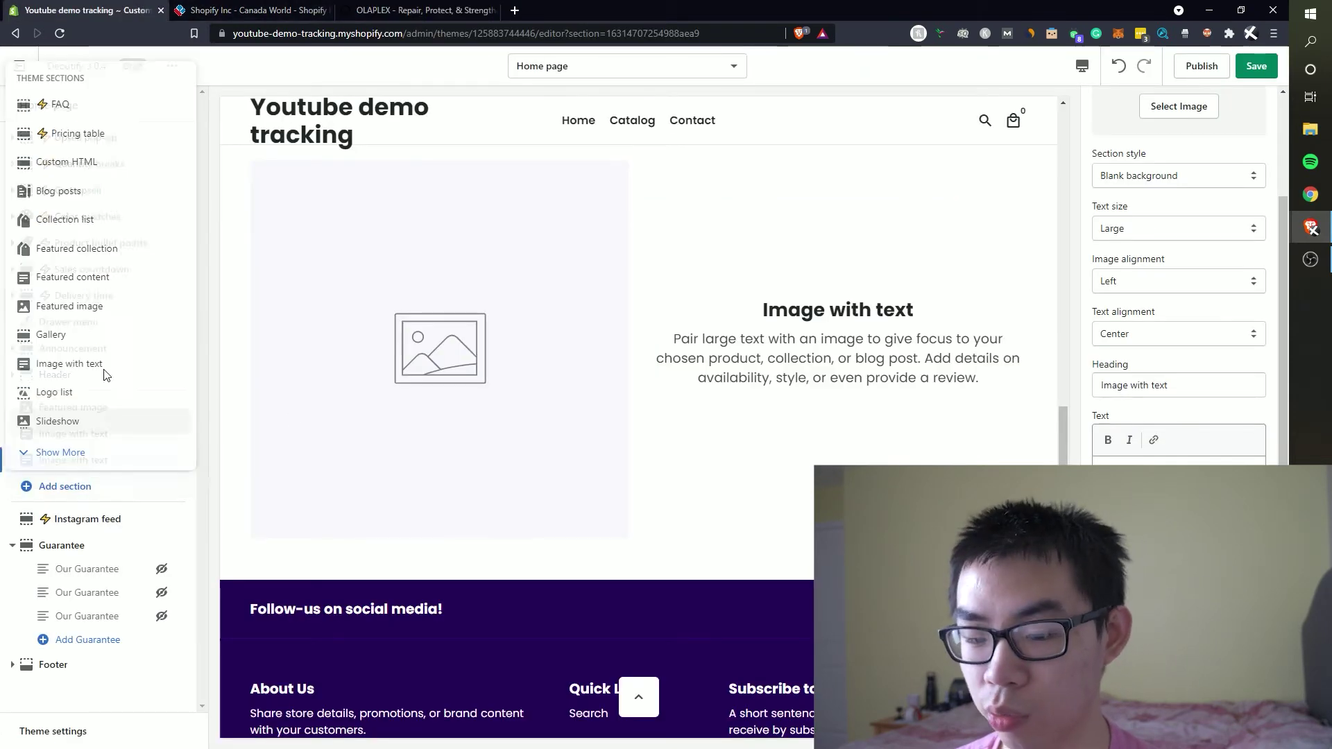
{"action": "left_click", "coordinate": [61, 337]}
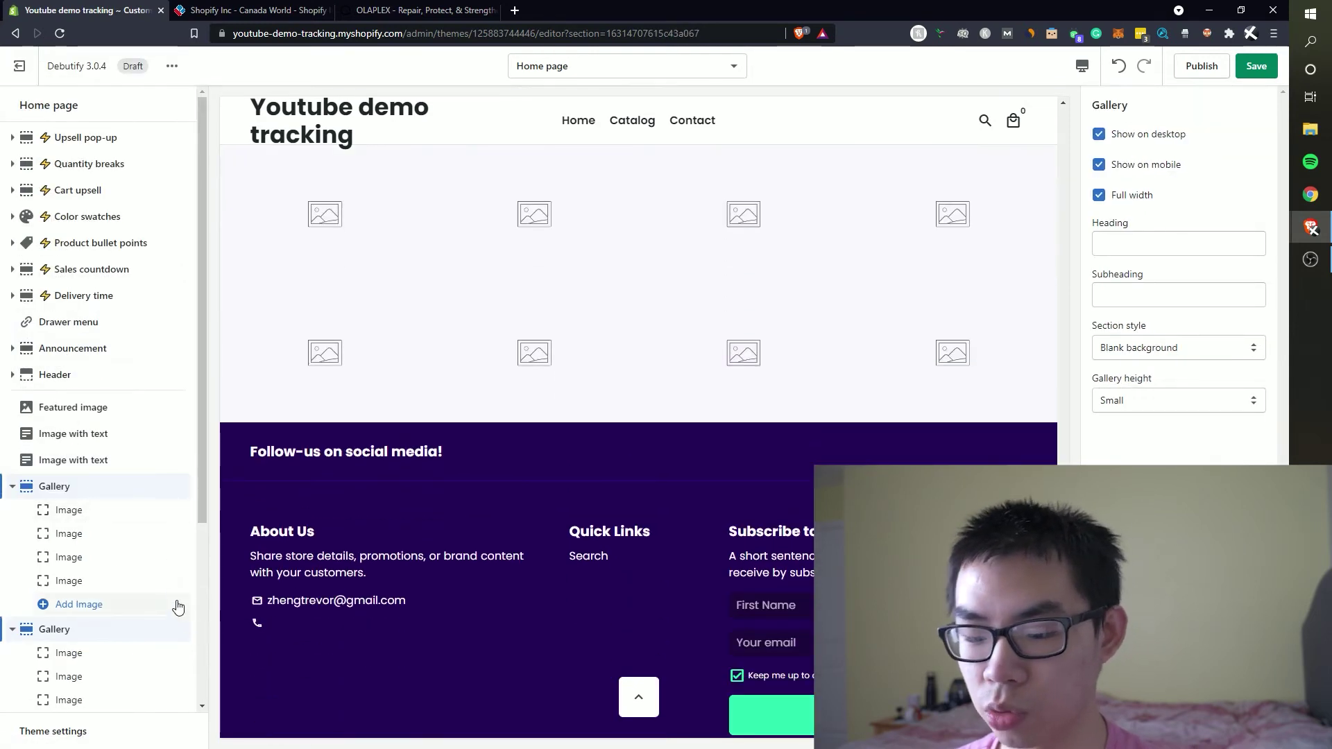
{"action": "key", "text": "ctrl+z"}
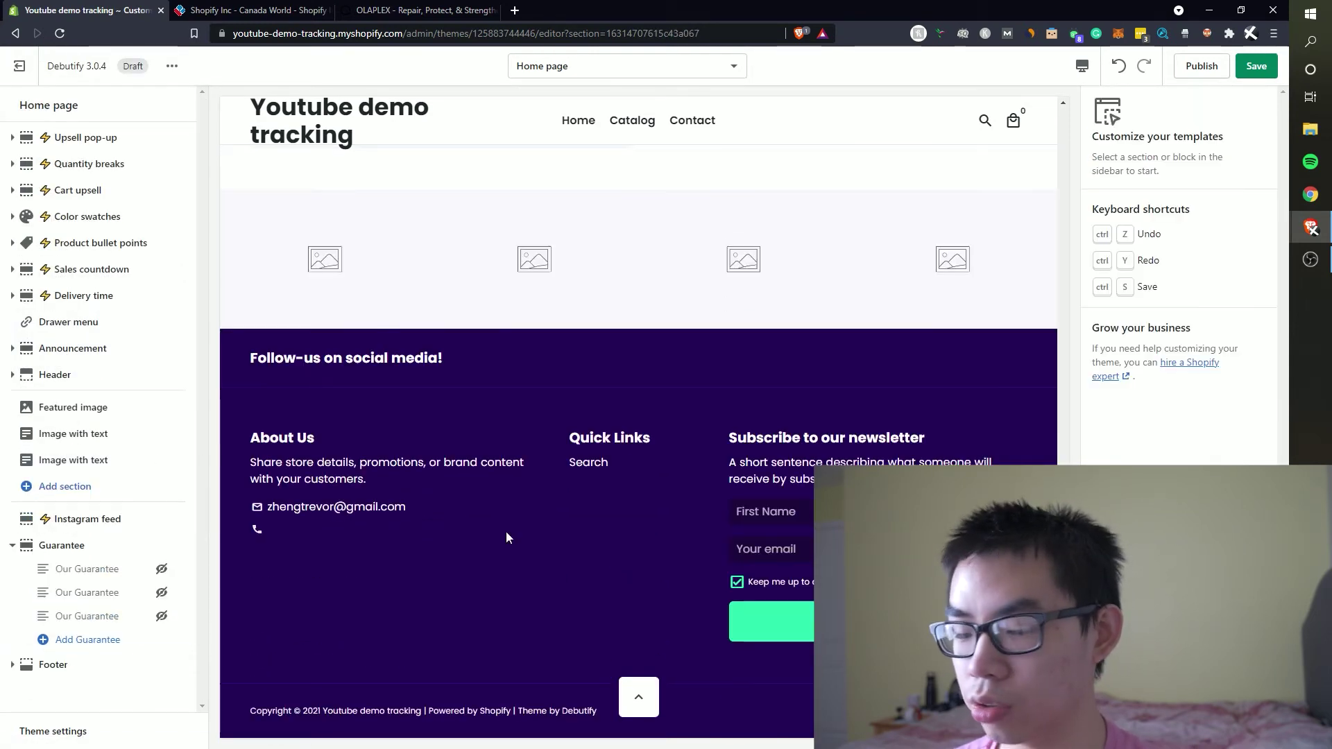
Add a third Image with text section with its image alignment set to Right.
{"action": "left_click", "coordinate": [97, 486]}
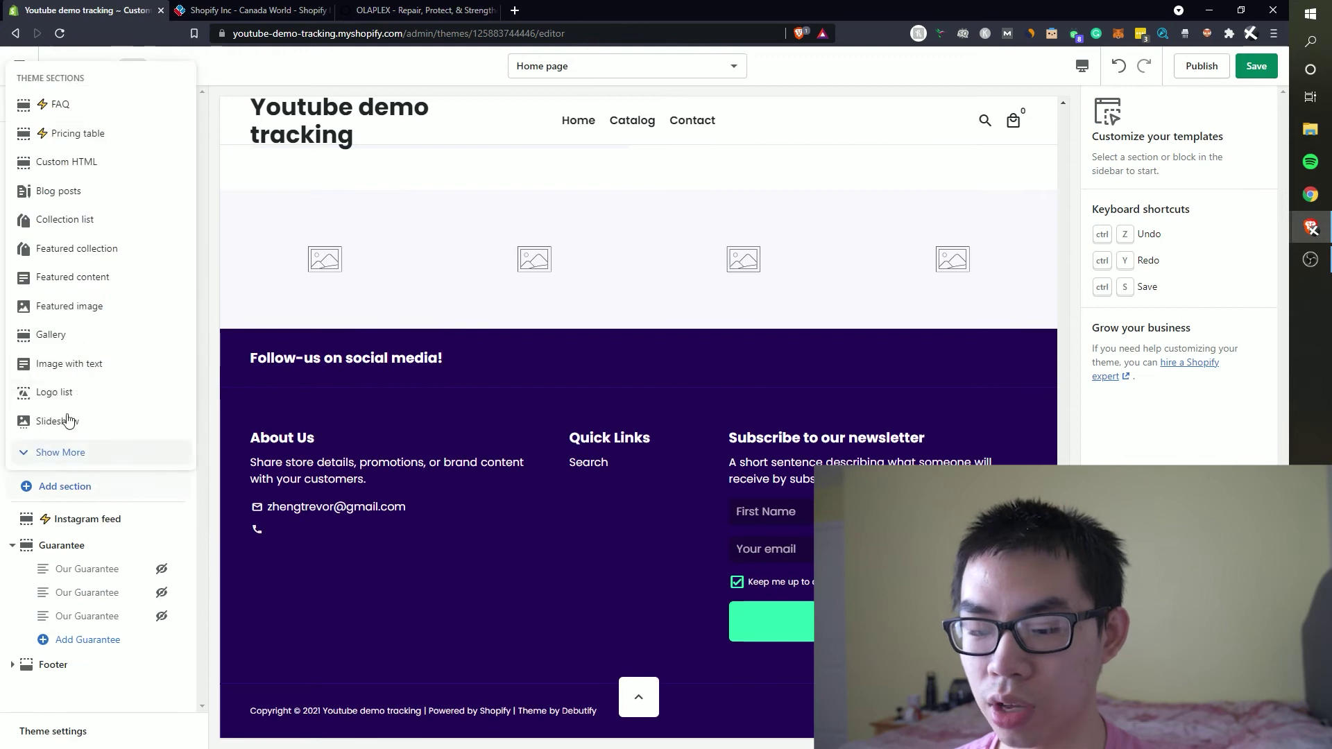
{"action": "left_click", "coordinate": [90, 365]}
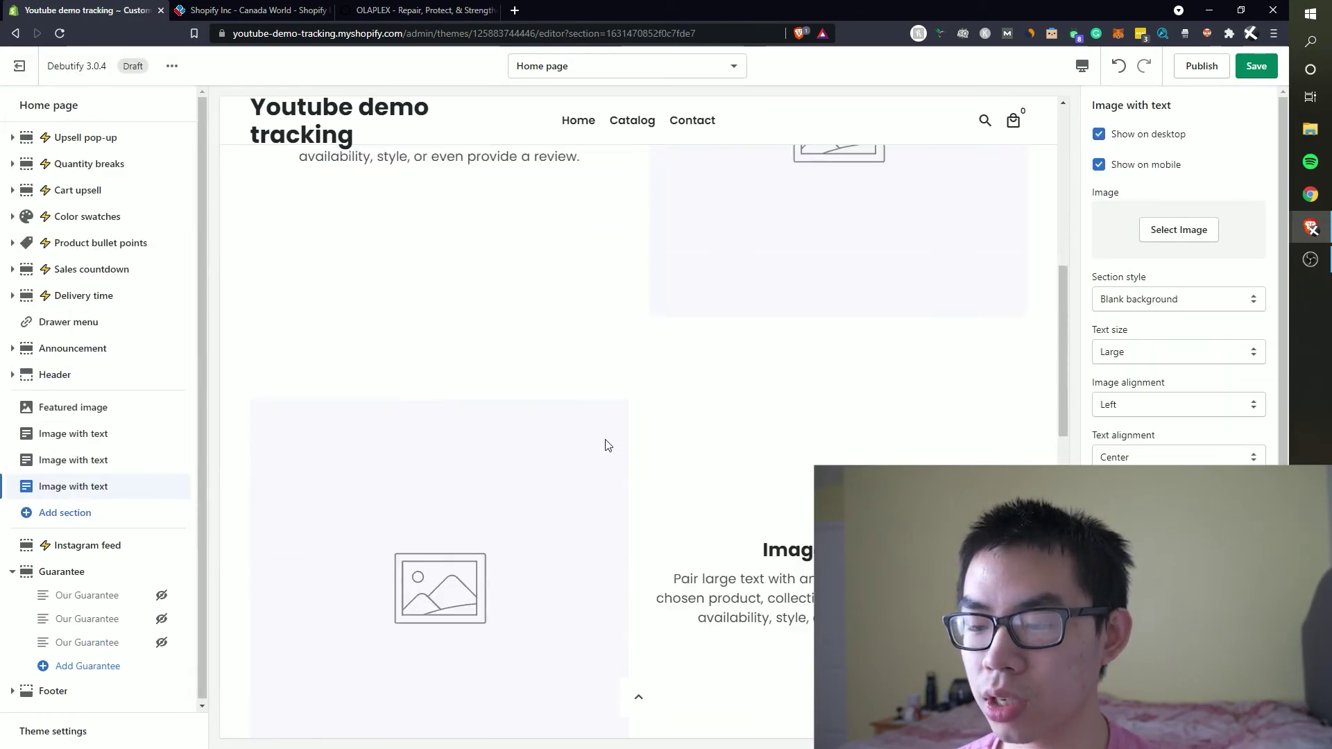
{"action": "scroll", "coordinate": [1125, 290], "scroll_direction": "down", "scroll_amount": 2}
{"action": "left_click", "coordinate": [1125, 290]}
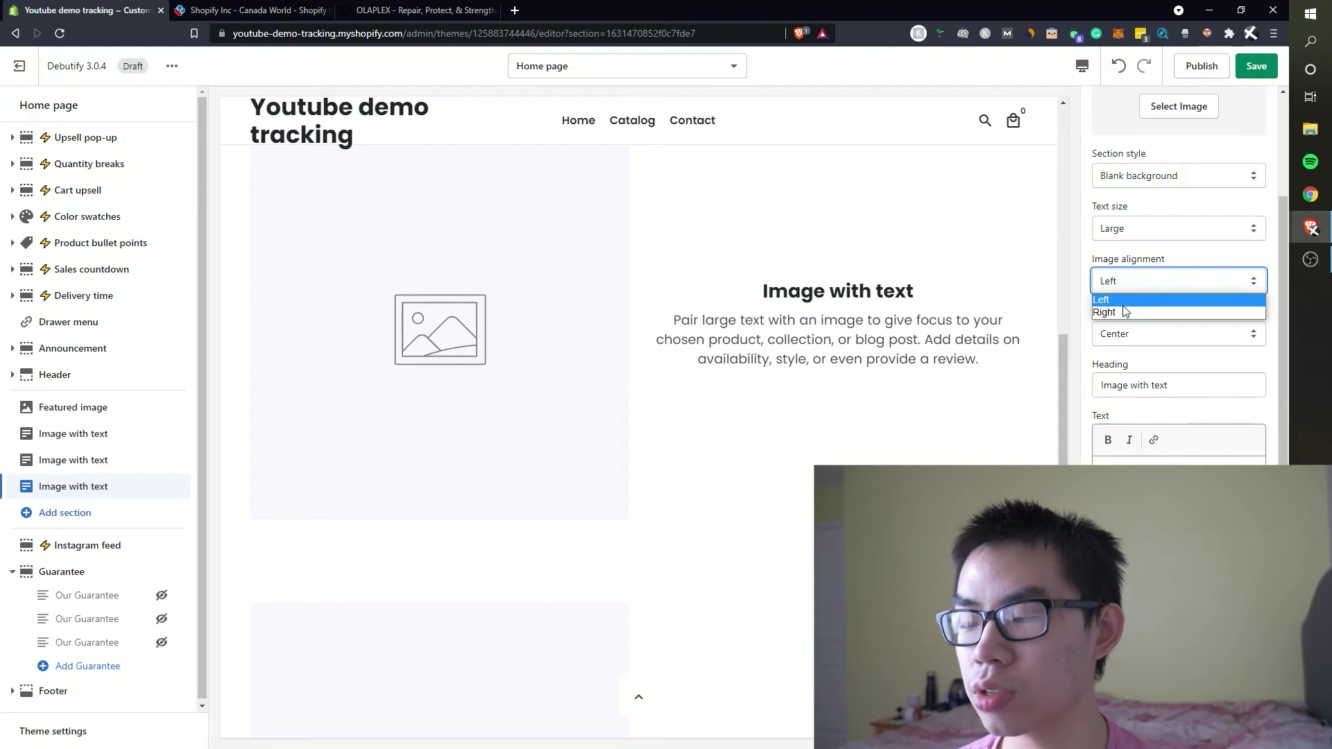
{"action": "left_click", "coordinate": [1127, 313]}
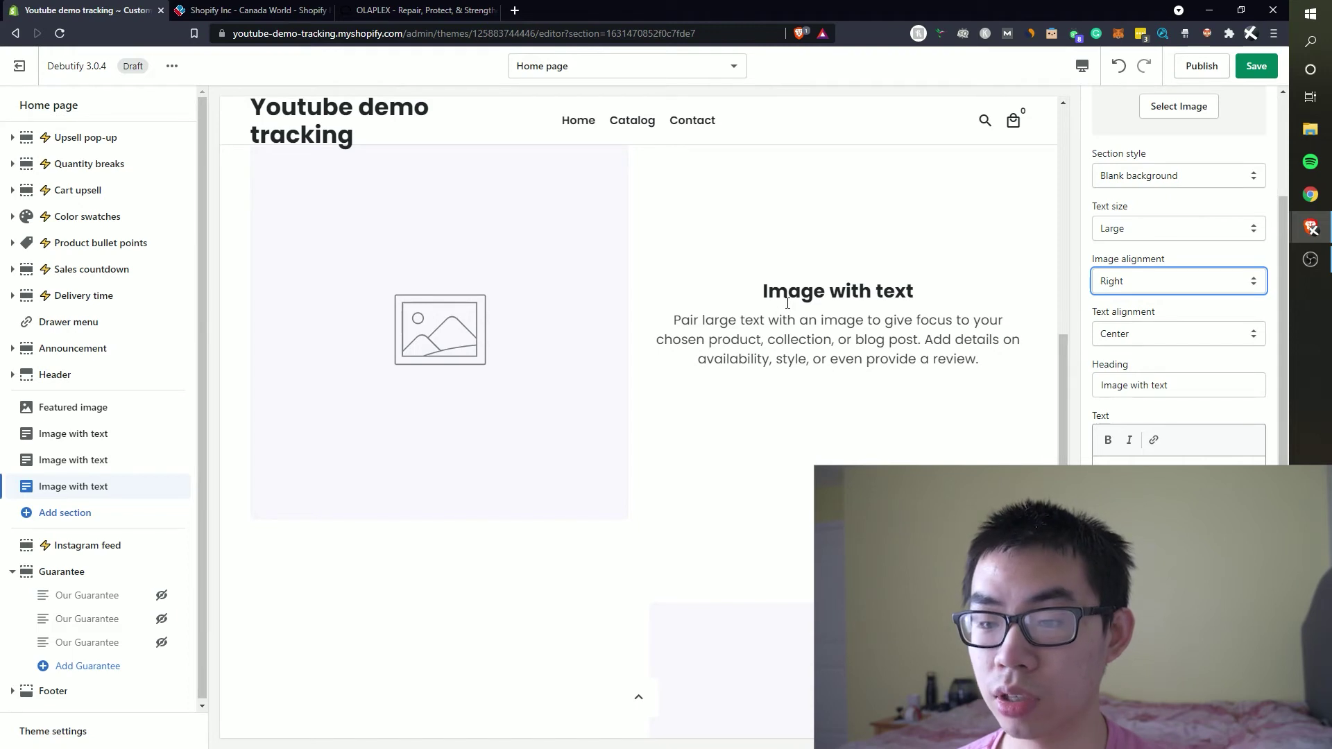
{"action": "left_click", "coordinate": [249, 10]}
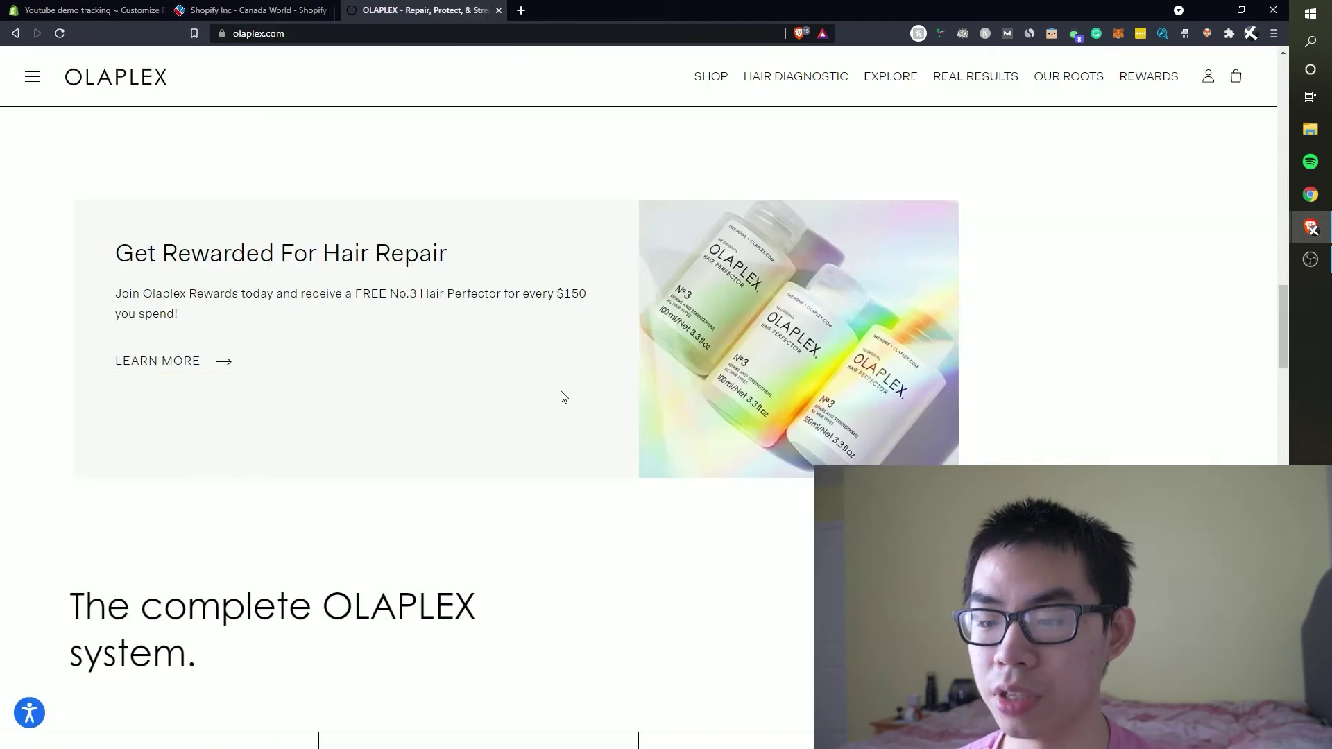
Add a Featured collection section after the three Image with text sections.
{"action": "scroll", "coordinate": [563, 397], "scroll_direction": "down", "scroll_amount": 7}
{"action": "scroll", "coordinate": [735, 374], "scroll_direction": "down", "scroll_amount": 3}
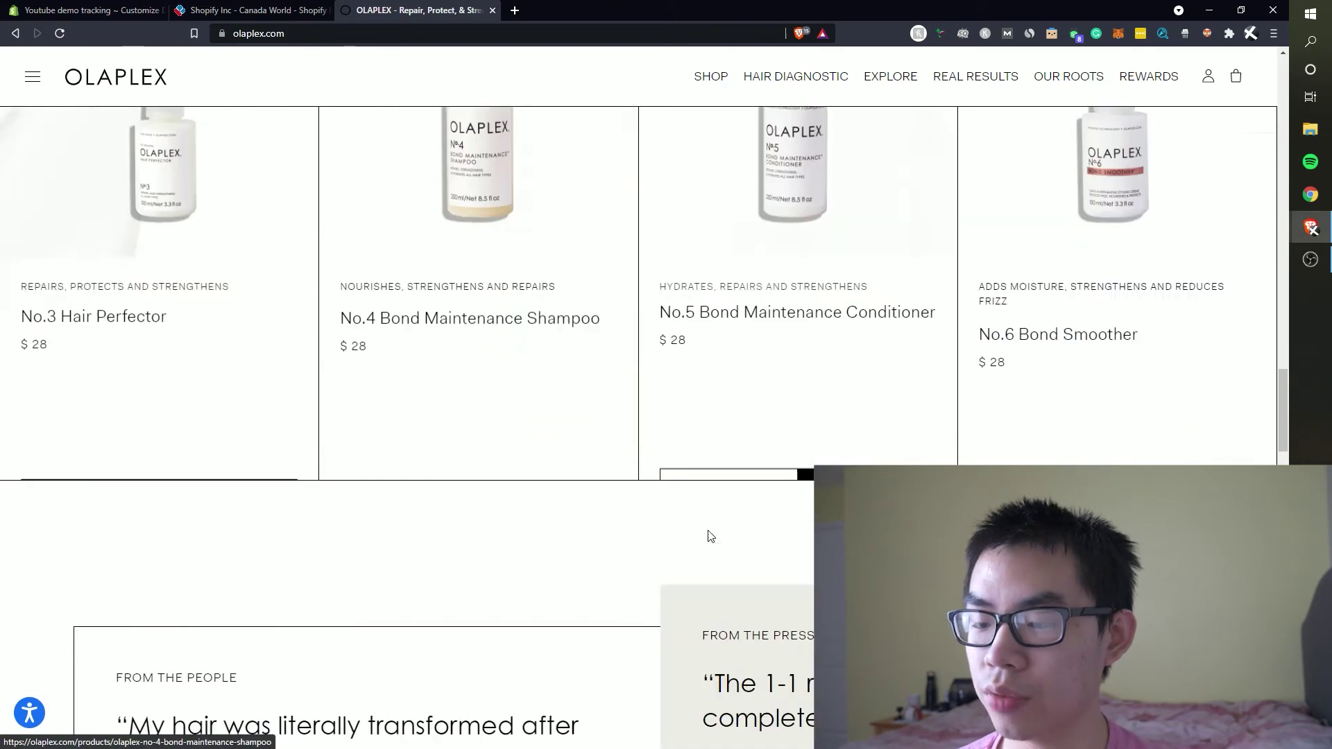
{"action": "scroll", "coordinate": [708, 536], "scroll_direction": "up", "scroll_amount": 3}
{"action": "left_click", "coordinate": [86, 10]}
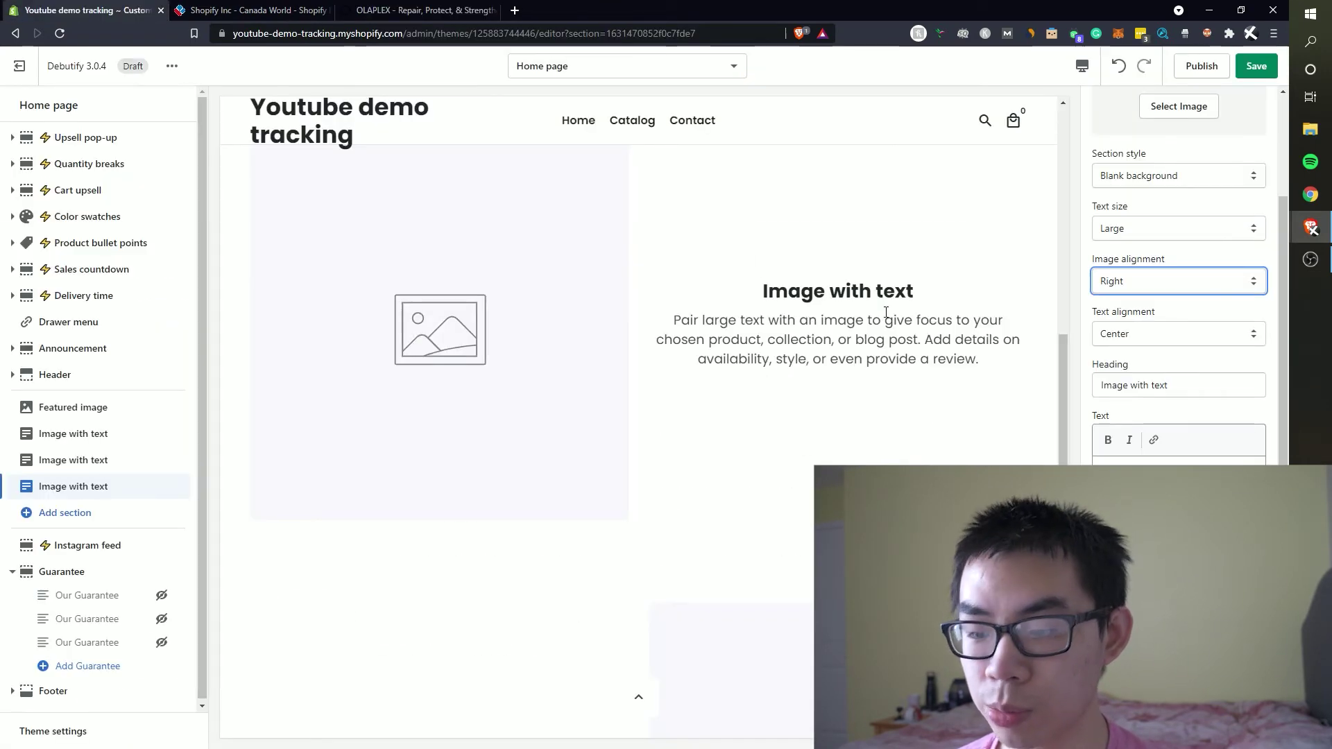
{"action": "scroll", "coordinate": [886, 312], "scroll_direction": "down", "scroll_amount": 3}
{"action": "left_click", "coordinate": [65, 513]}
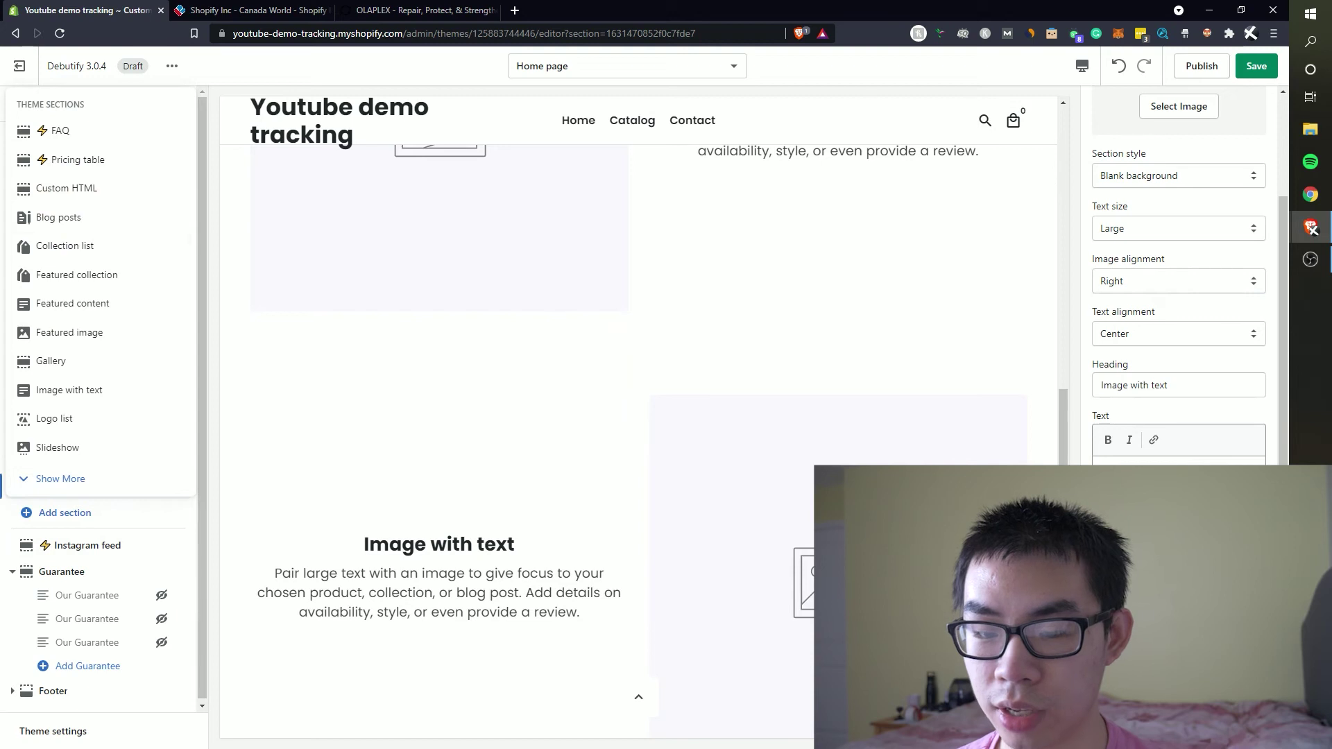
{"action": "left_click", "coordinate": [93, 288]}
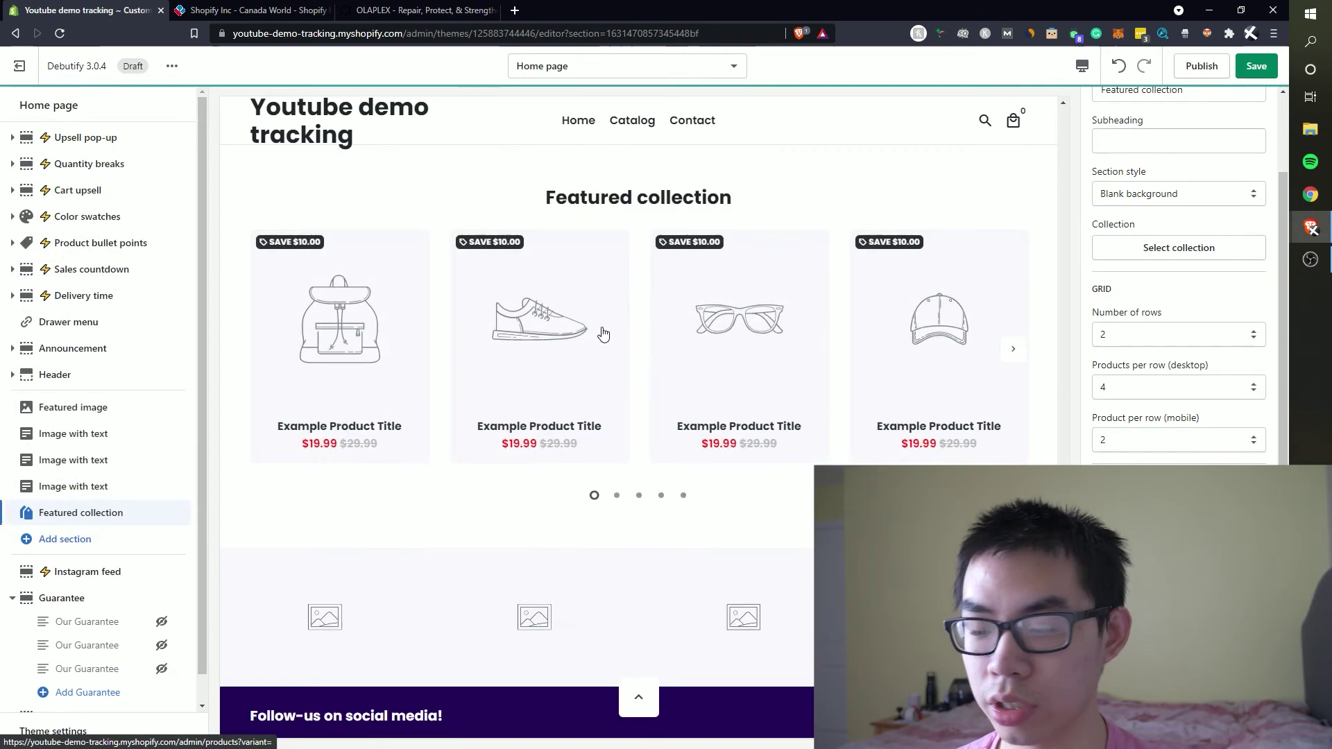
Add a Collection list section below it, checking OLAPLEX for reference.
{"action": "left_click", "coordinate": [102, 539]}
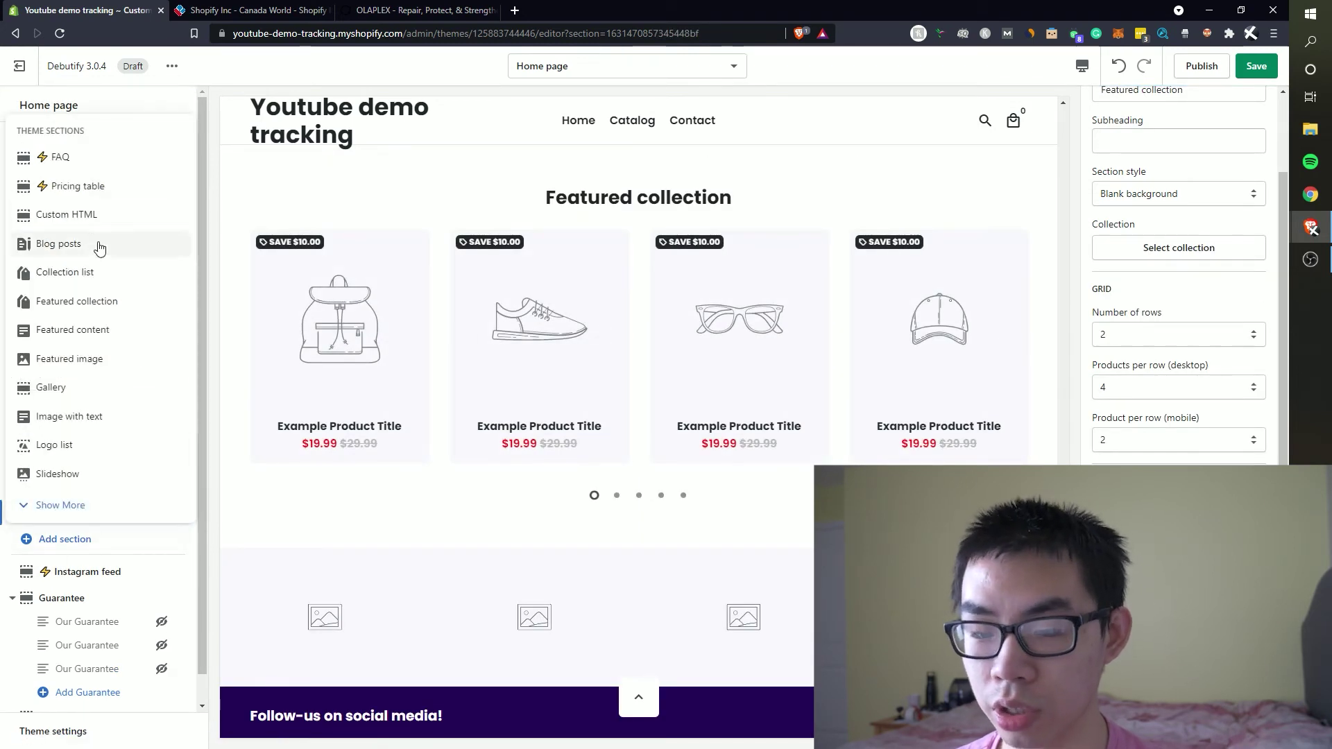
{"action": "left_click", "coordinate": [97, 272]}
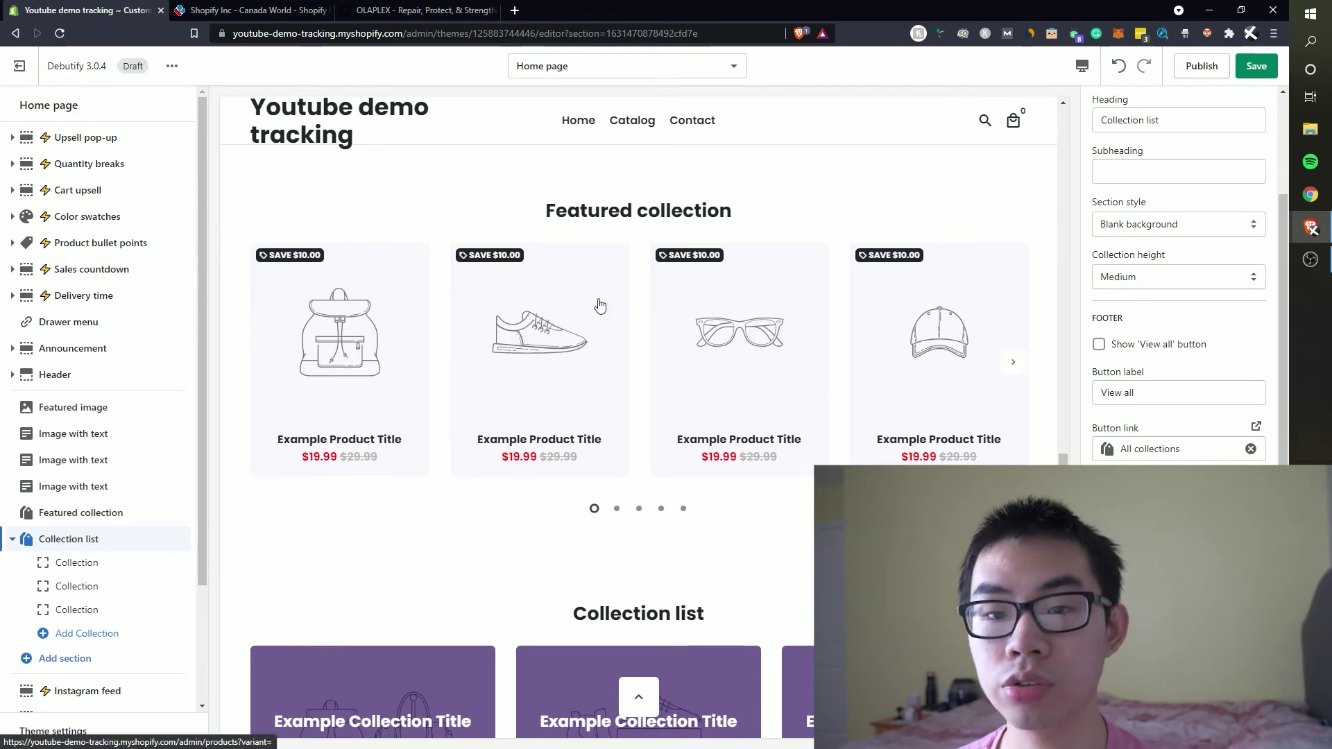
{"action": "left_click", "coordinate": [409, 10]}
{"action": "scroll", "coordinate": [548, 226], "scroll_direction": "down", "scroll_amount": 2}
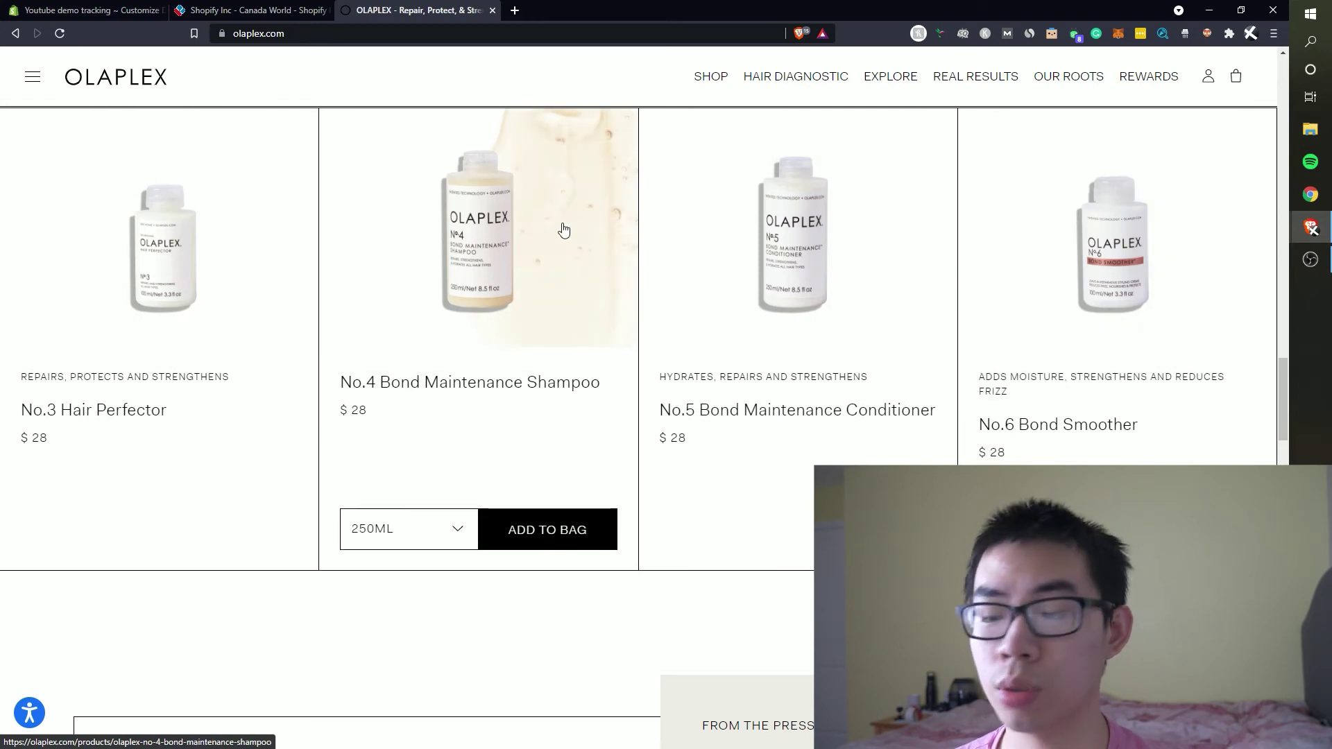
{"action": "left_click", "coordinate": [97, 10]}
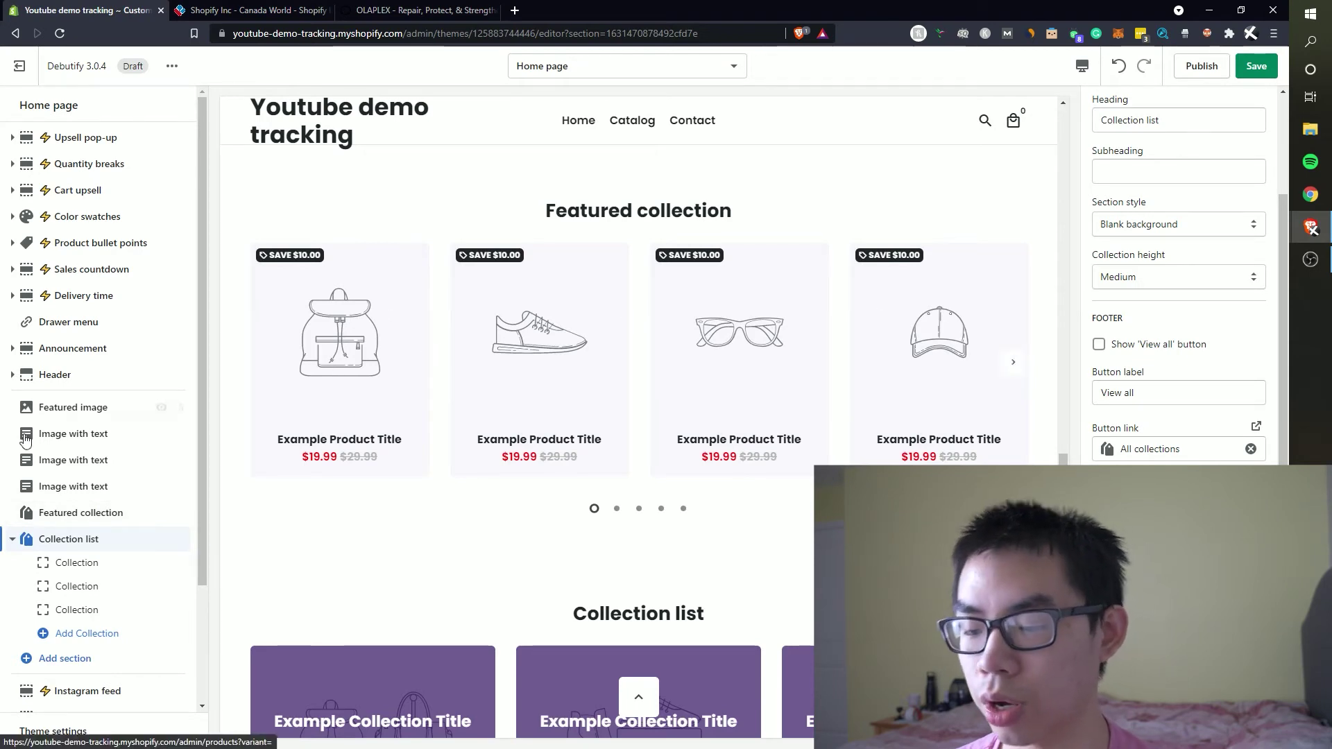
Delete the Collection list section from the home page.
{"action": "scroll", "coordinate": [63, 429], "scroll_direction": "down", "scroll_amount": 2}
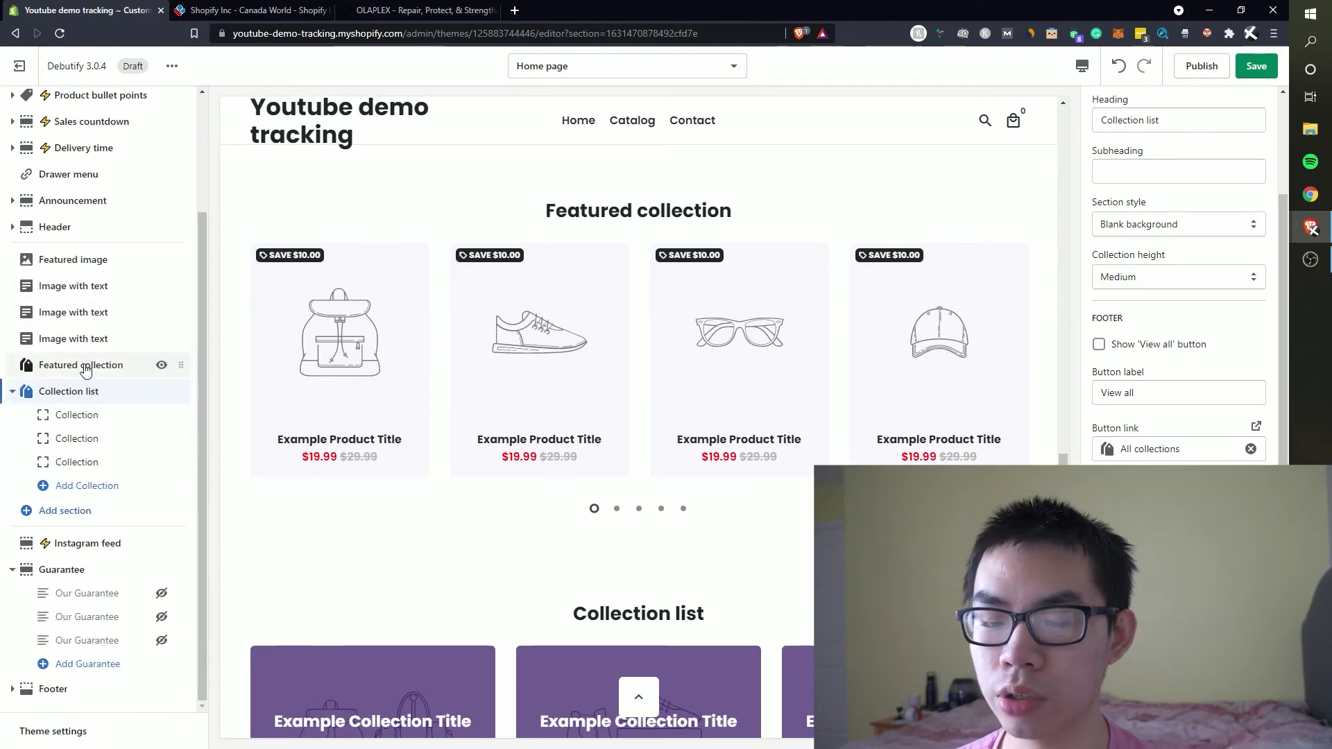
{"action": "left_click", "coordinate": [85, 369]}
{"action": "scroll", "coordinate": [461, 470], "scroll_direction": "down", "scroll_amount": 4}
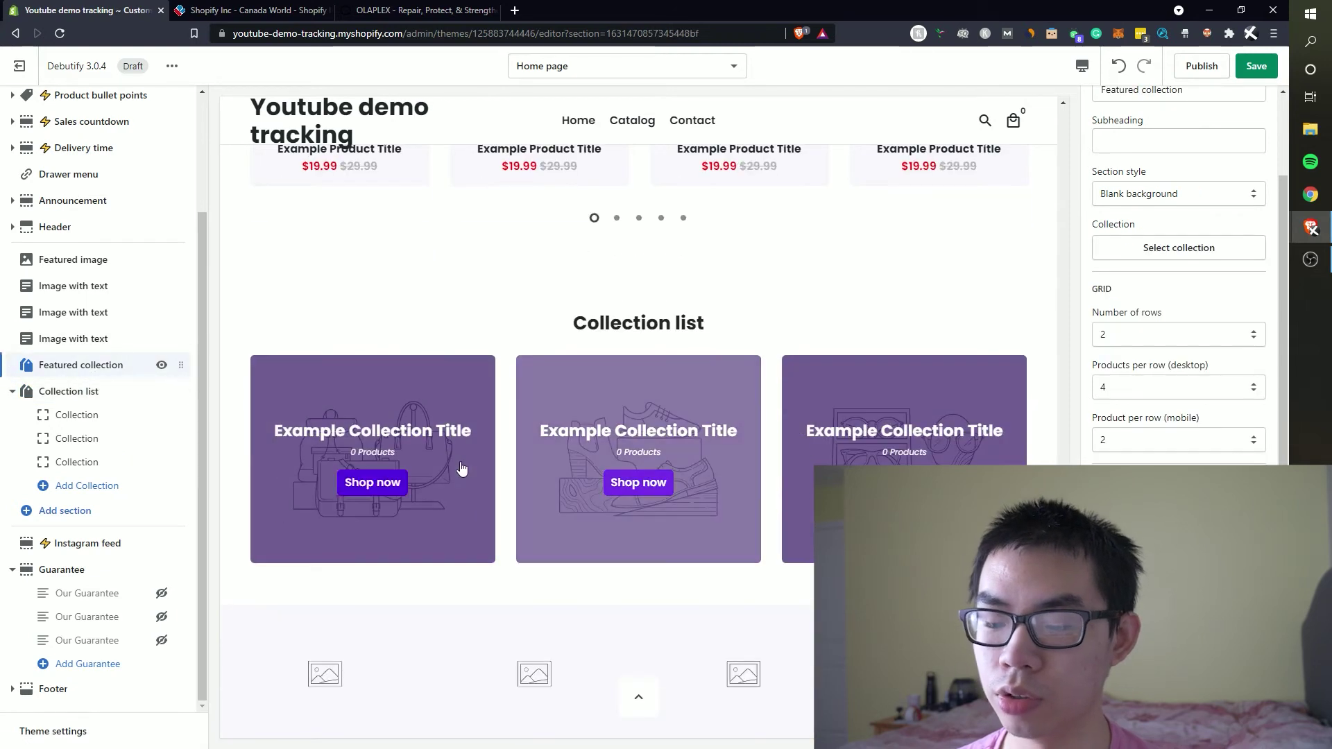
{"action": "left_click", "coordinate": [83, 389]}
{"action": "key", "text": "ctrl+z"}
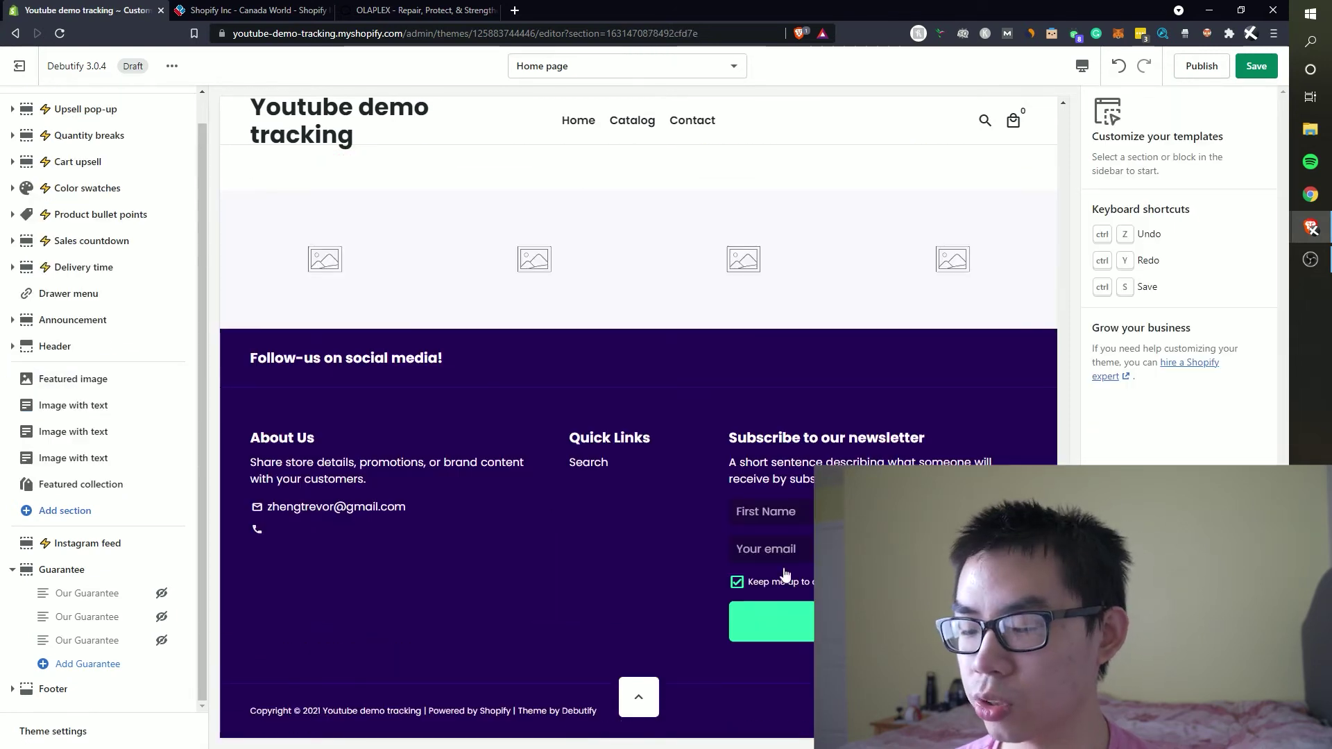
Reselect Featured collection and review the OLAPLEX site's testimonials for reference.
{"action": "scroll", "coordinate": [708, 322], "scroll_direction": "up", "scroll_amount": 3}
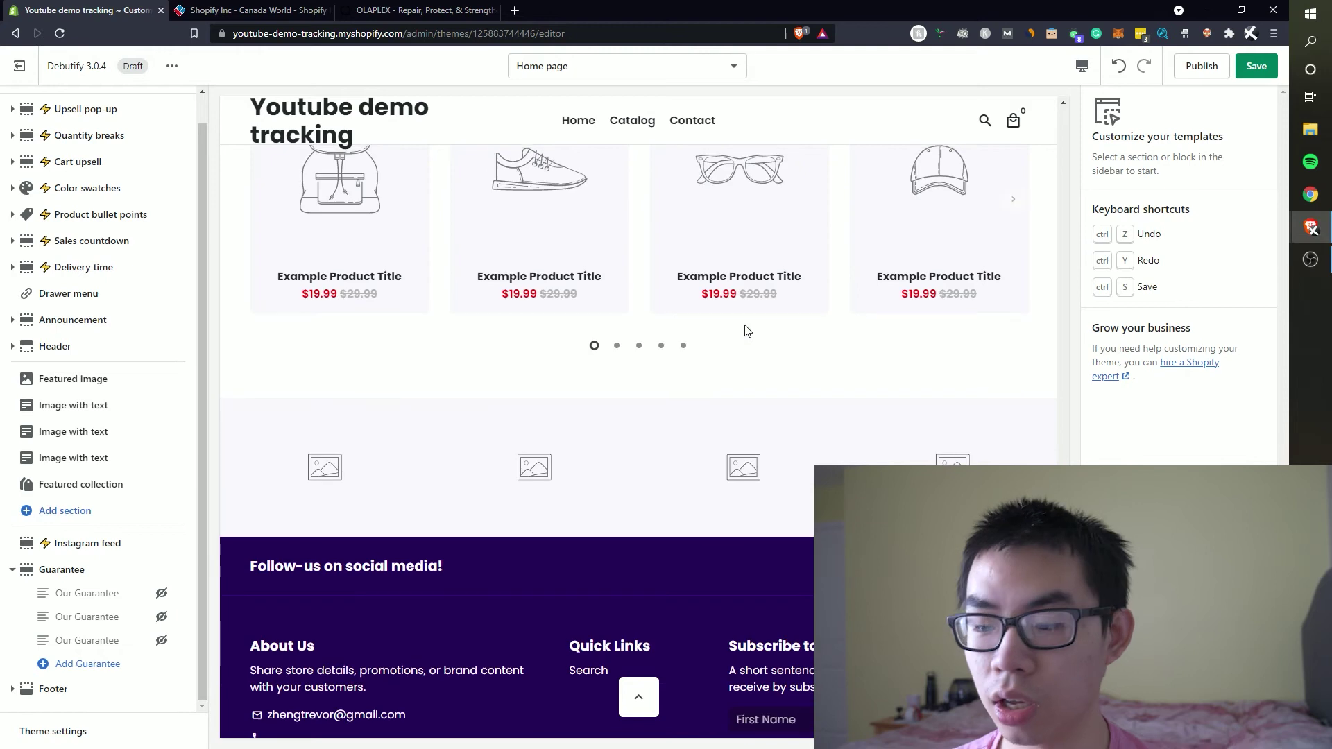
{"action": "left_click", "coordinate": [136, 474]}
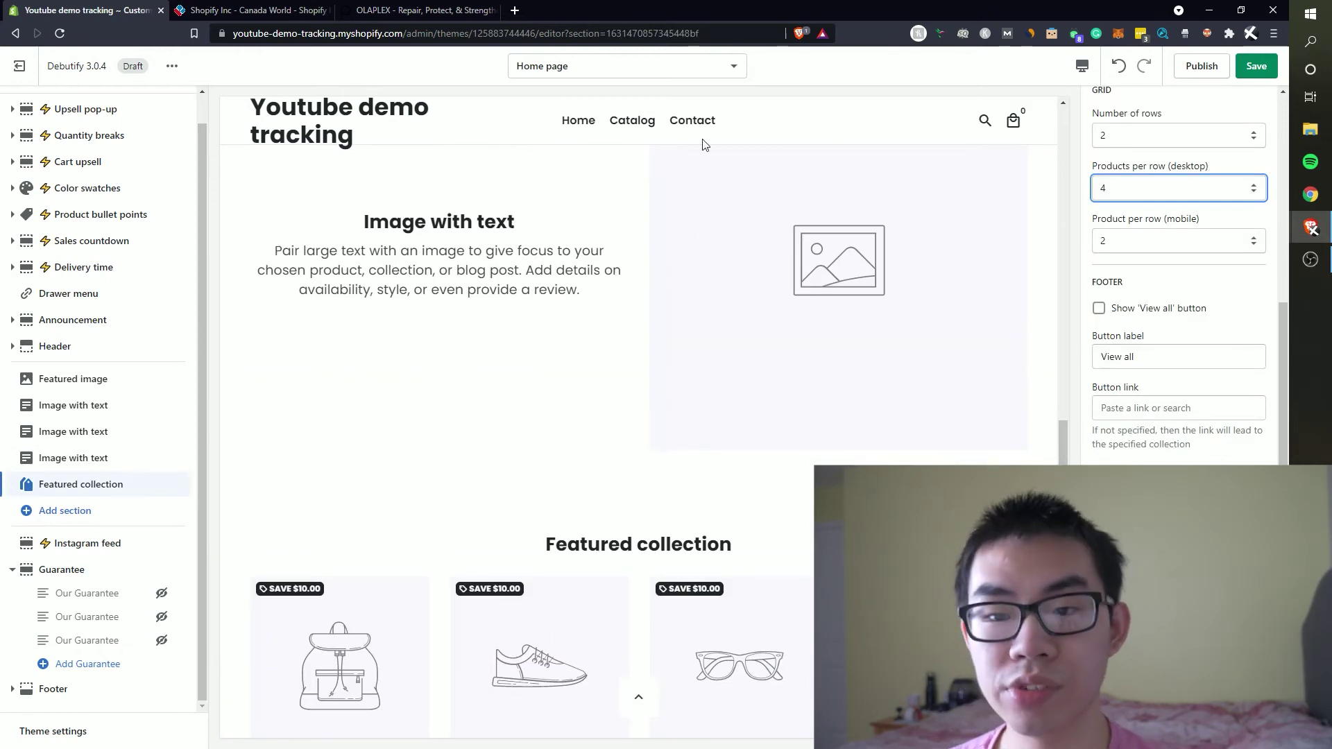
{"action": "left_click", "coordinate": [417, 9]}
{"action": "scroll", "coordinate": [645, 437], "scroll_direction": "down", "scroll_amount": 8}
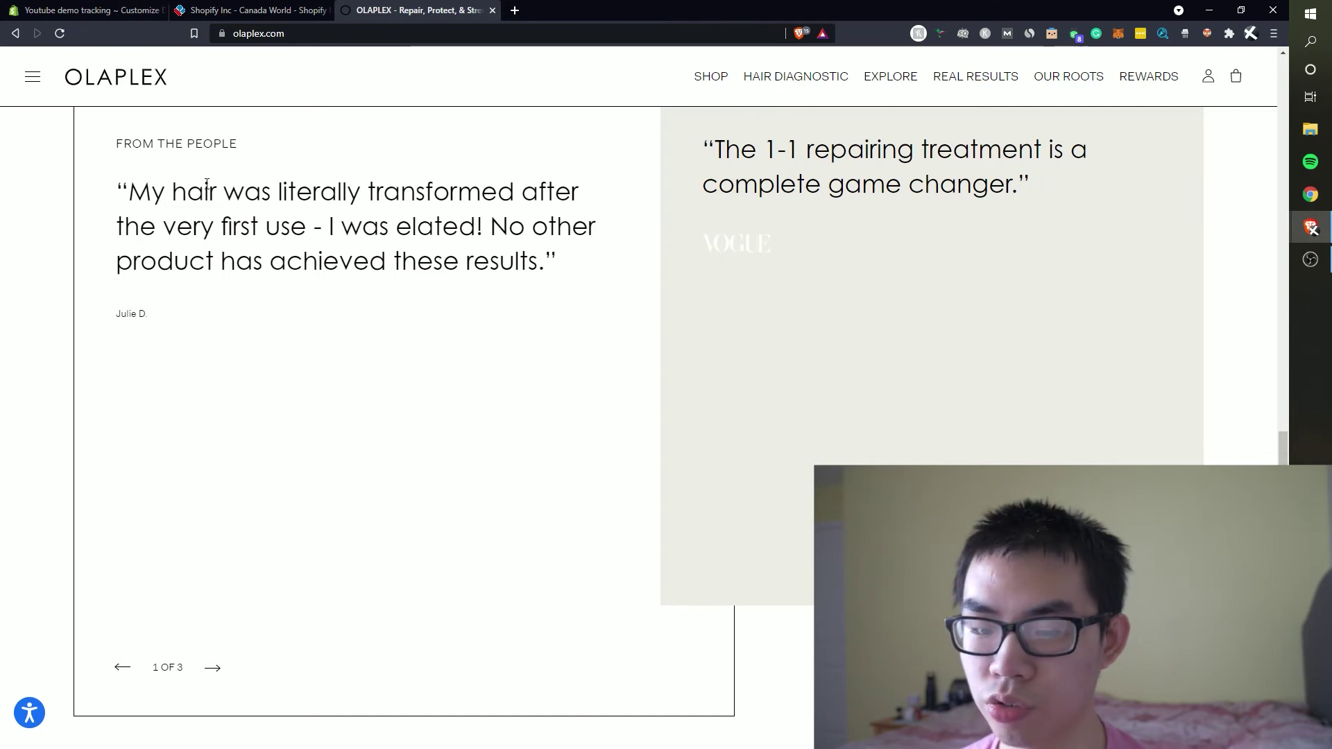
{"action": "scroll", "coordinate": [700, 370], "scroll_direction": "down", "scroll_amount": 7}
{"action": "scroll", "coordinate": [700, 370], "scroll_direction": "up", "scroll_amount": 3}
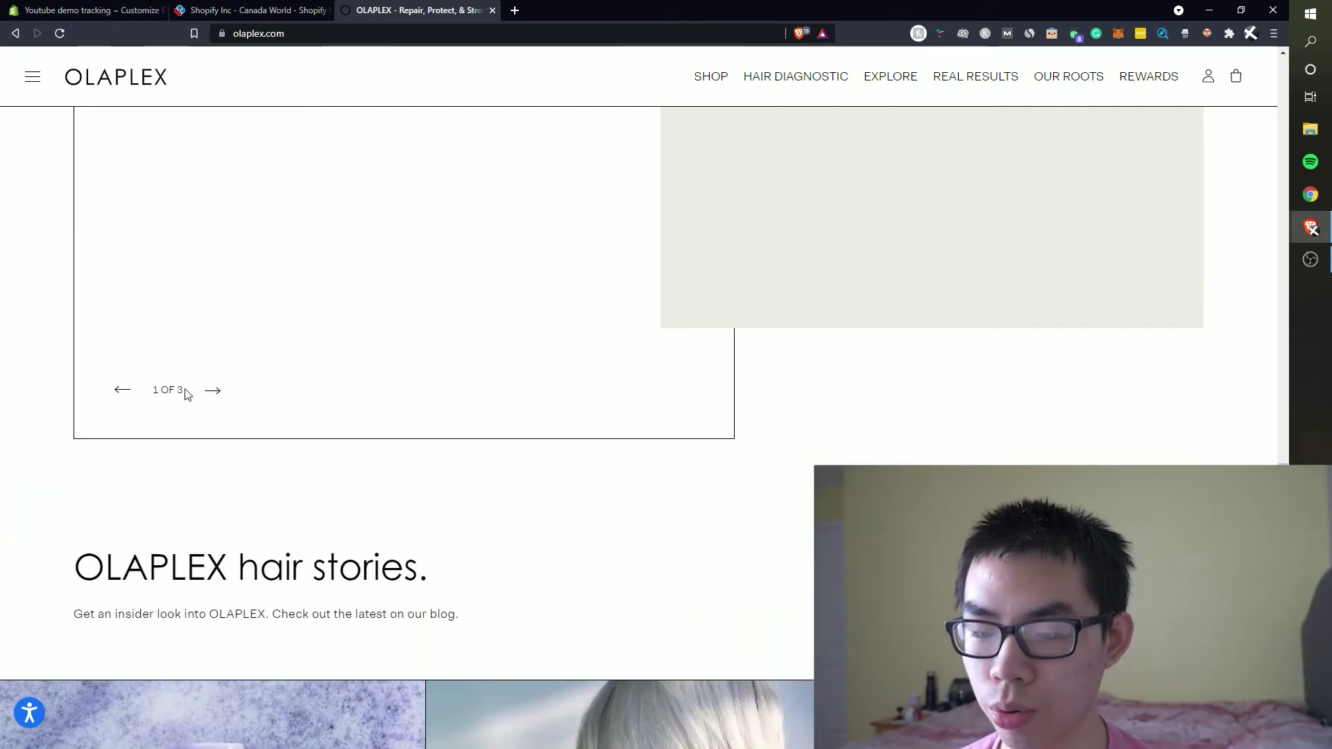
{"action": "left_click", "coordinate": [211, 386]}
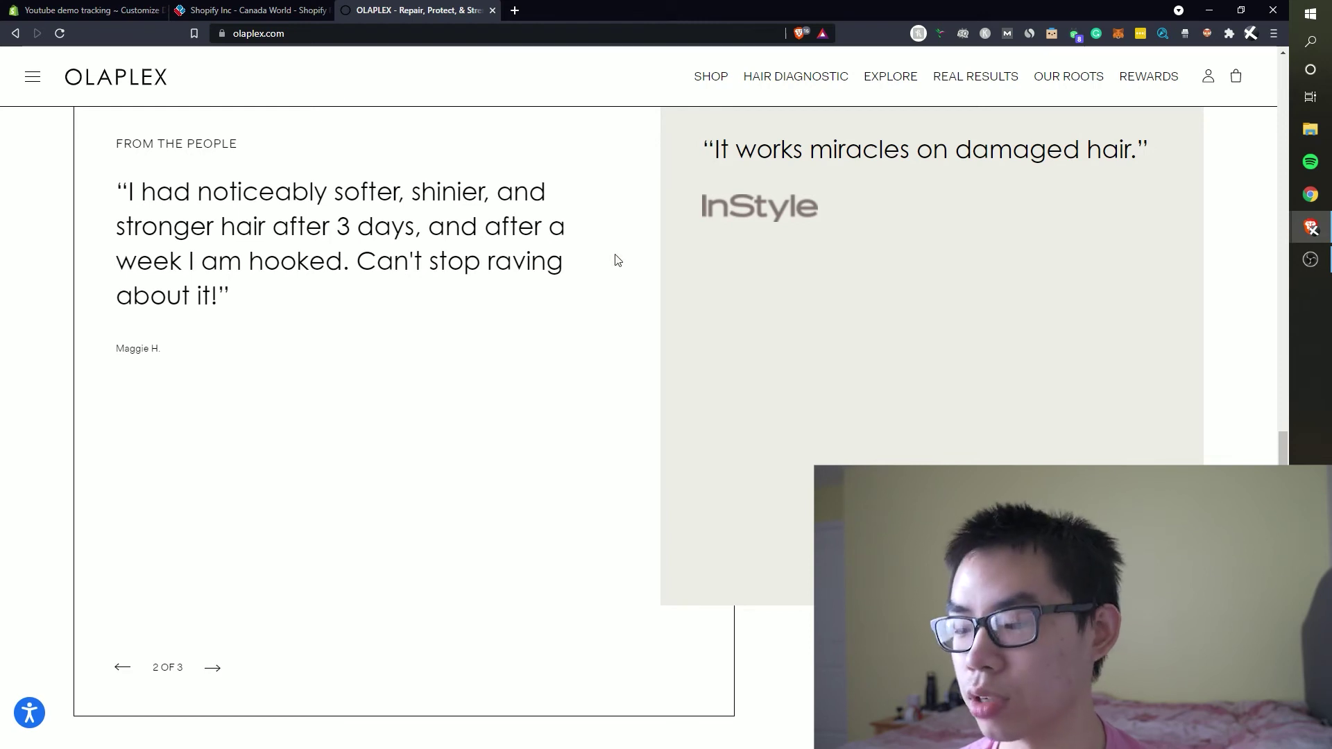
{"action": "left_click", "coordinate": [91, 10]}
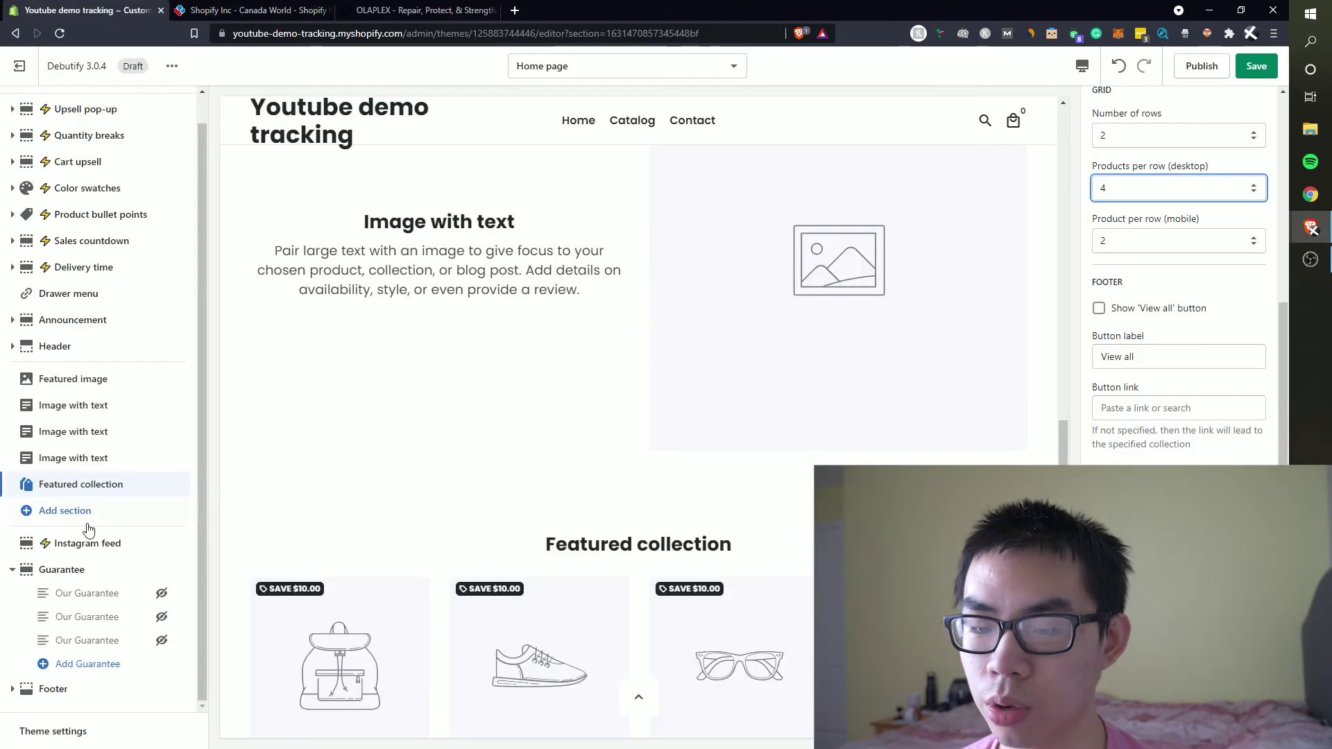
Add a Testimonials section with three placeholder quotes below Featured collection, then reopen the full section list.
{"action": "left_click", "coordinate": [43, 516]}
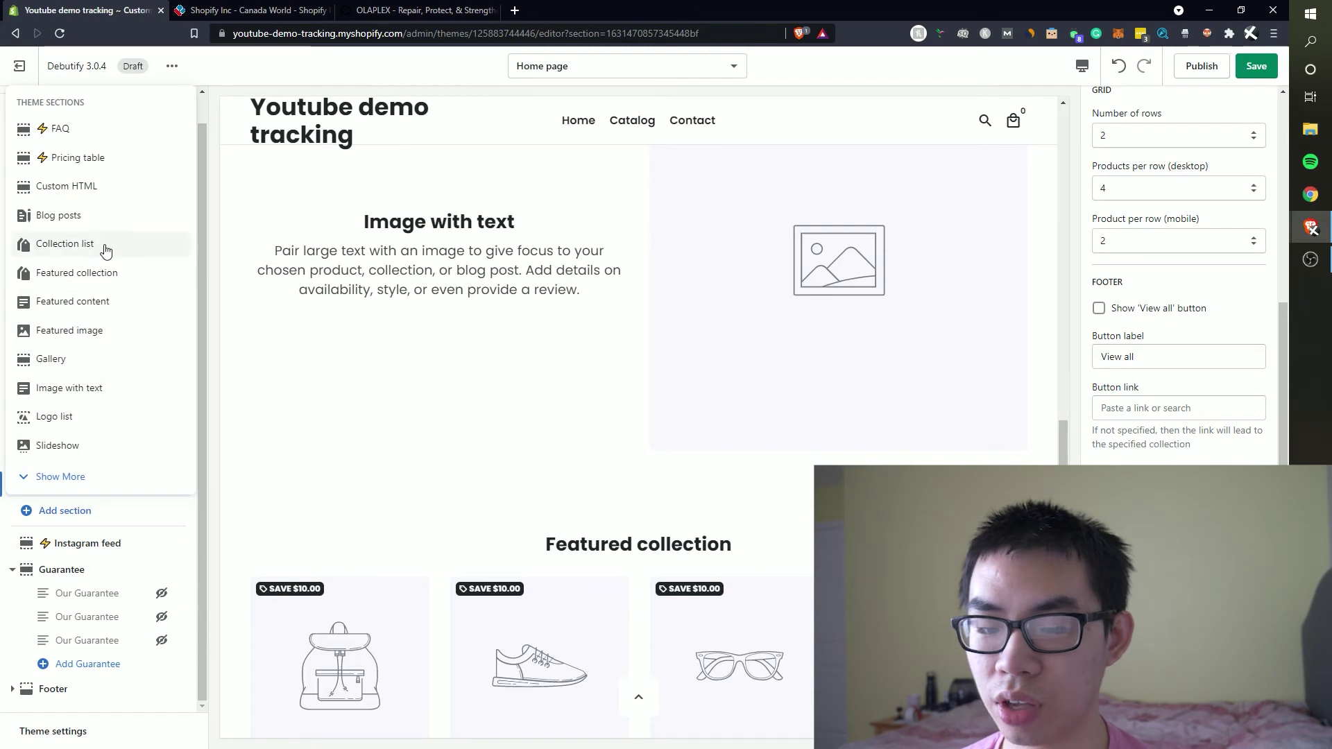
{"action": "left_click", "coordinate": [71, 474]}
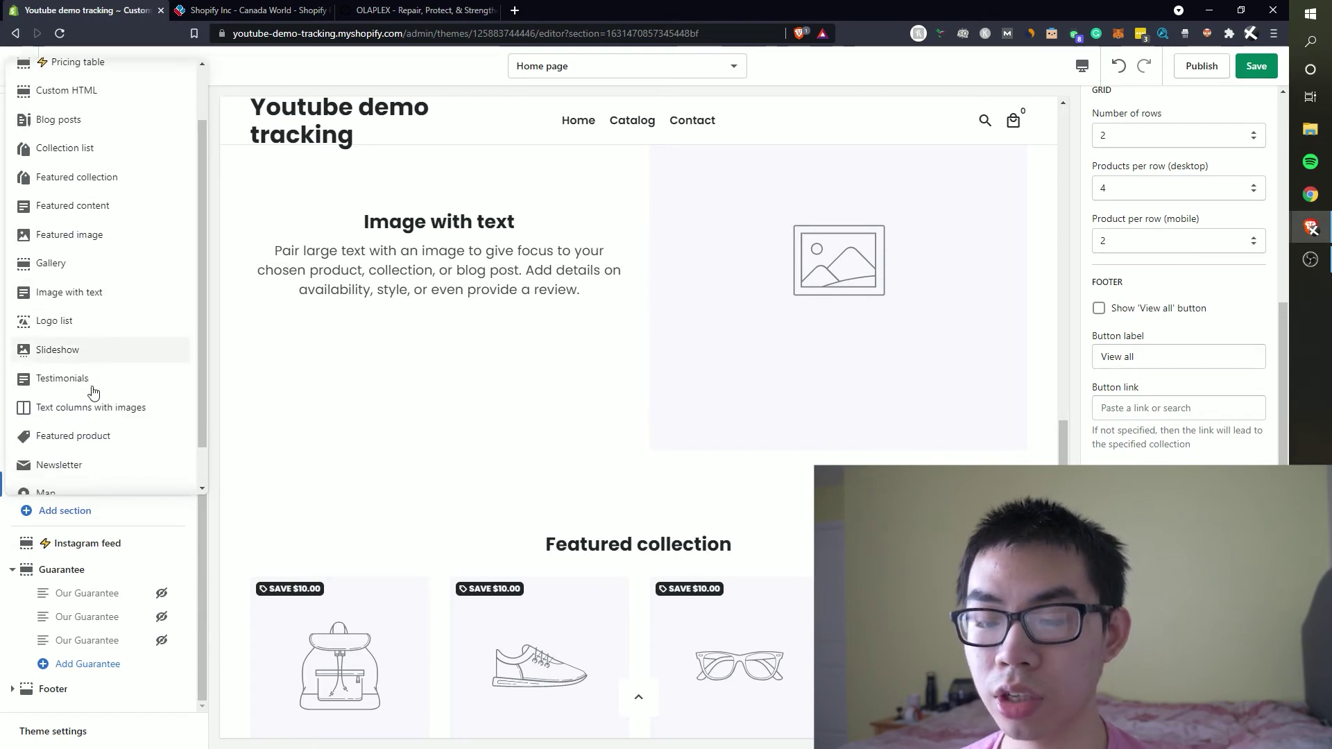
{"action": "scroll", "coordinate": [115, 349], "scroll_direction": "down", "scroll_amount": 1}
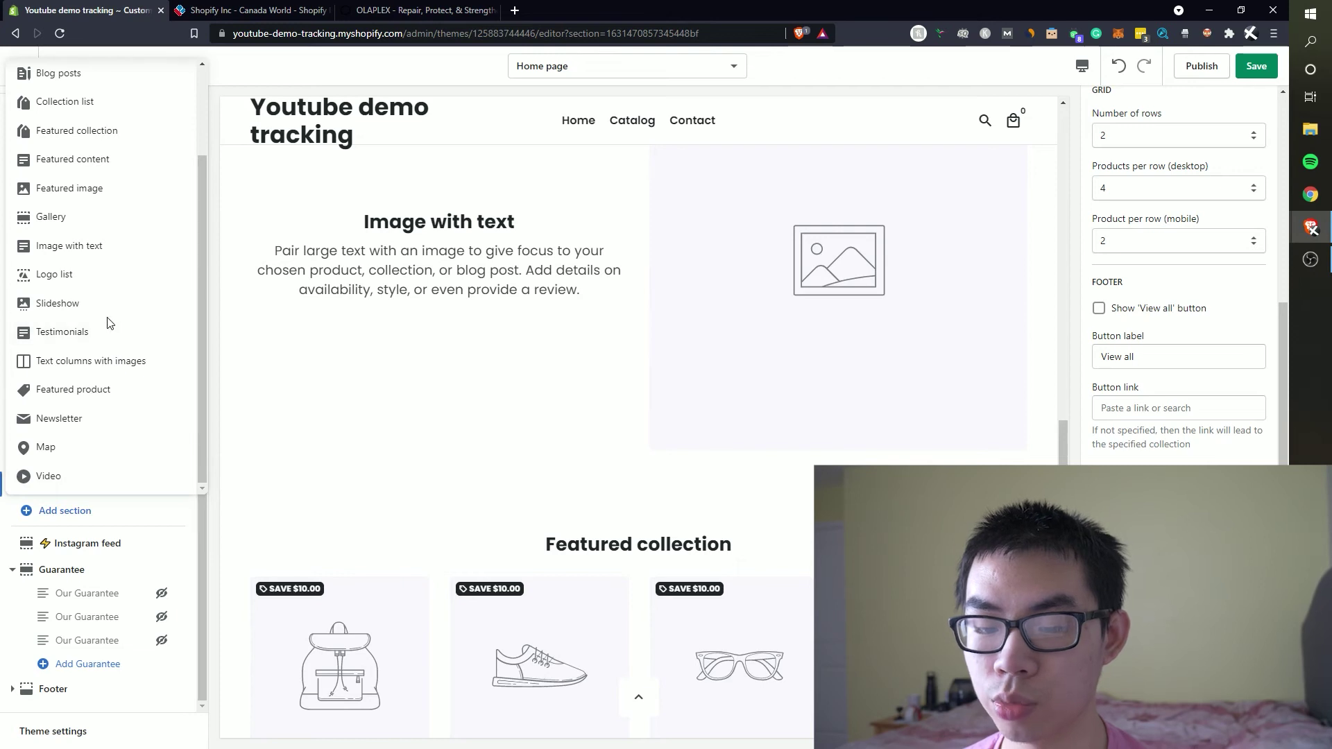
{"action": "left_click", "coordinate": [99, 345]}
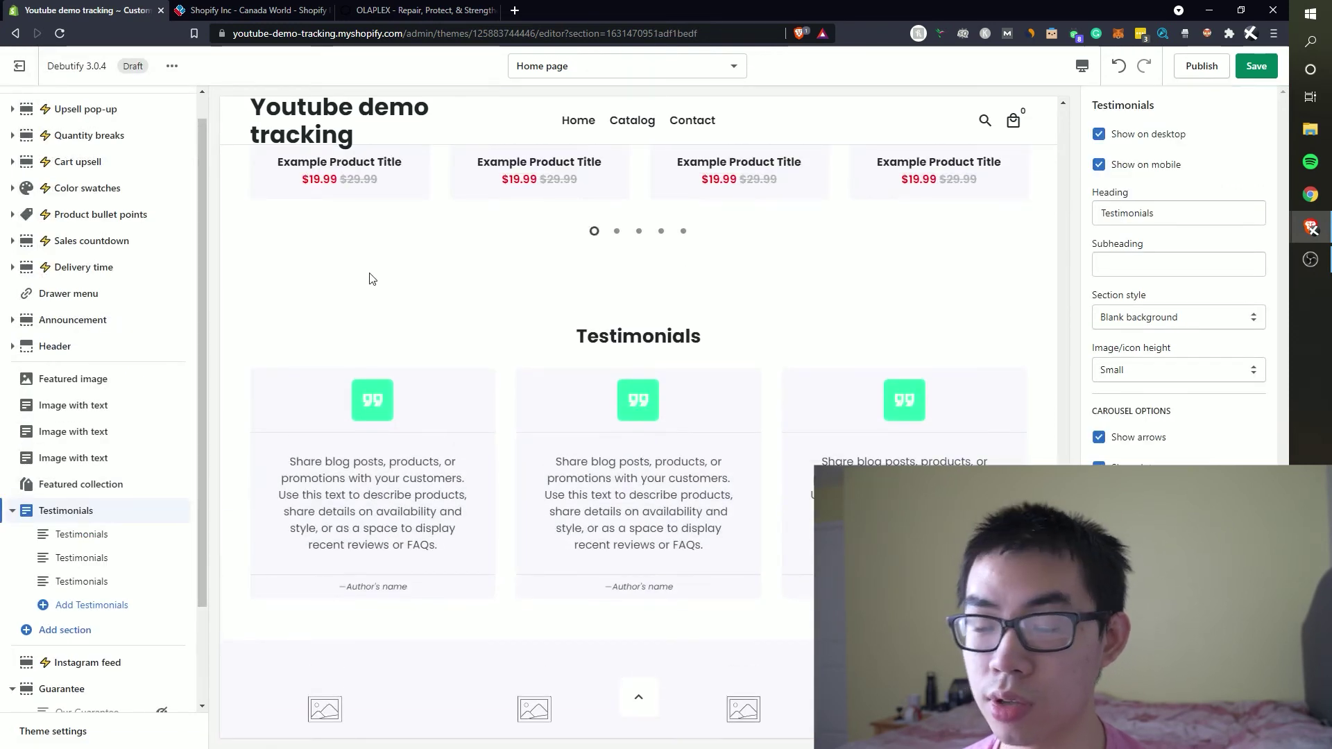
{"action": "left_click", "coordinate": [73, 630]}
{"action": "left_click", "coordinate": [91, 595]}
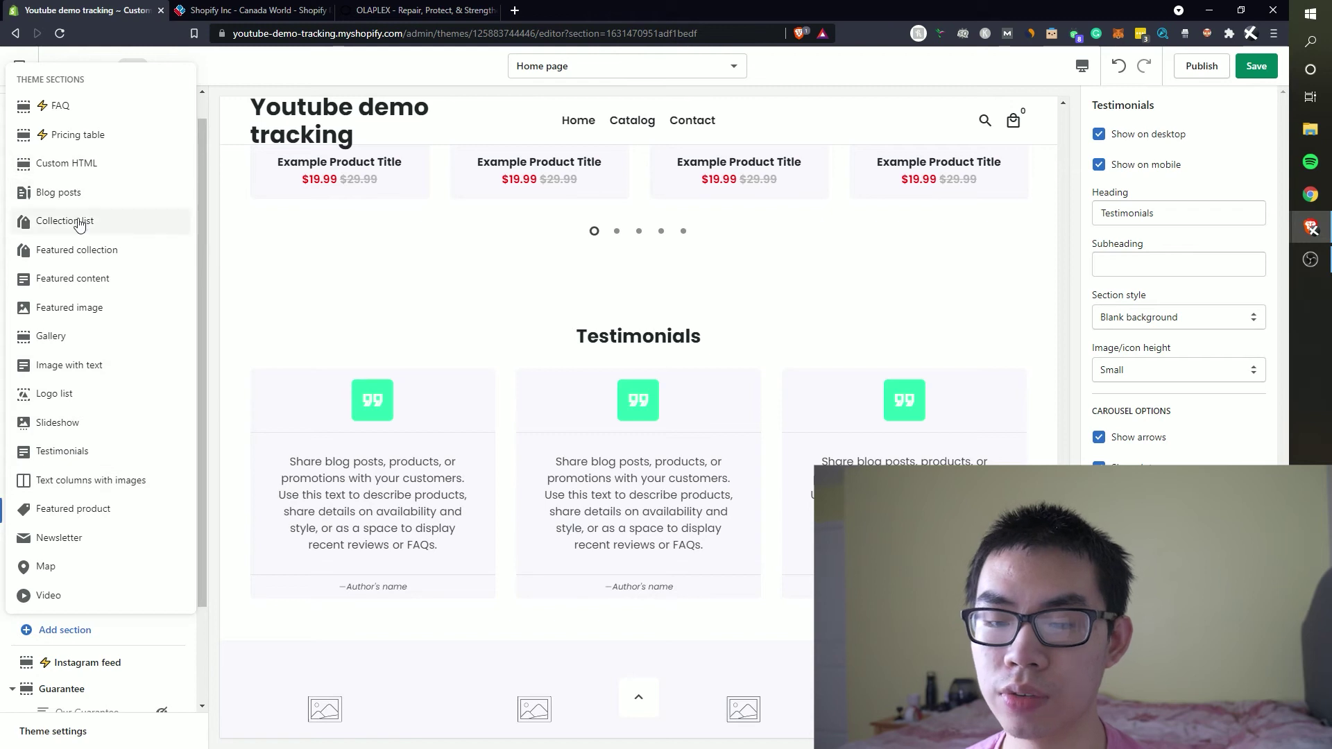
Browse the OLAPLEX home page for reference on the remaining sections.
{"action": "key", "text": "ctrl+Tab"}
{"action": "key", "text": "ctrl+Tab"}
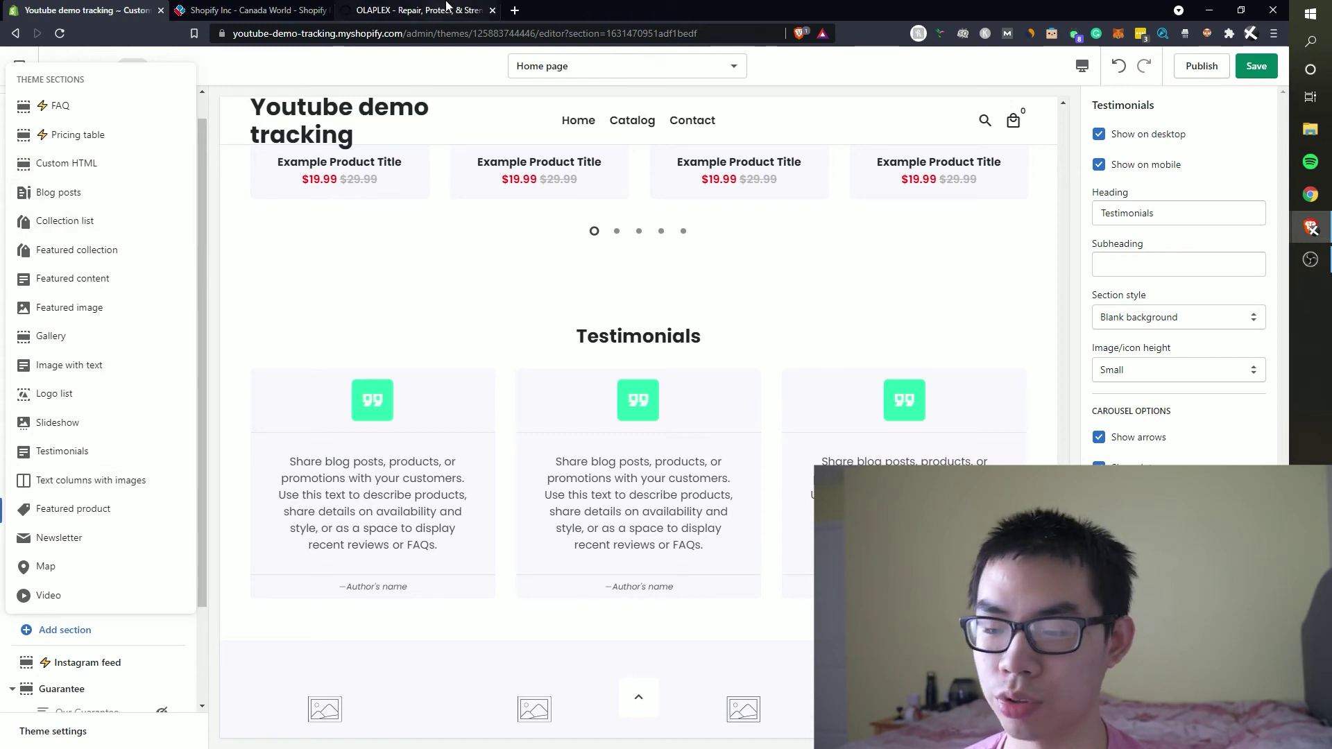
{"action": "scroll", "coordinate": [603, 277], "scroll_direction": "down", "scroll_amount": 8}
{"action": "scroll", "coordinate": [621, 321], "scroll_direction": "down", "scroll_amount": 2}
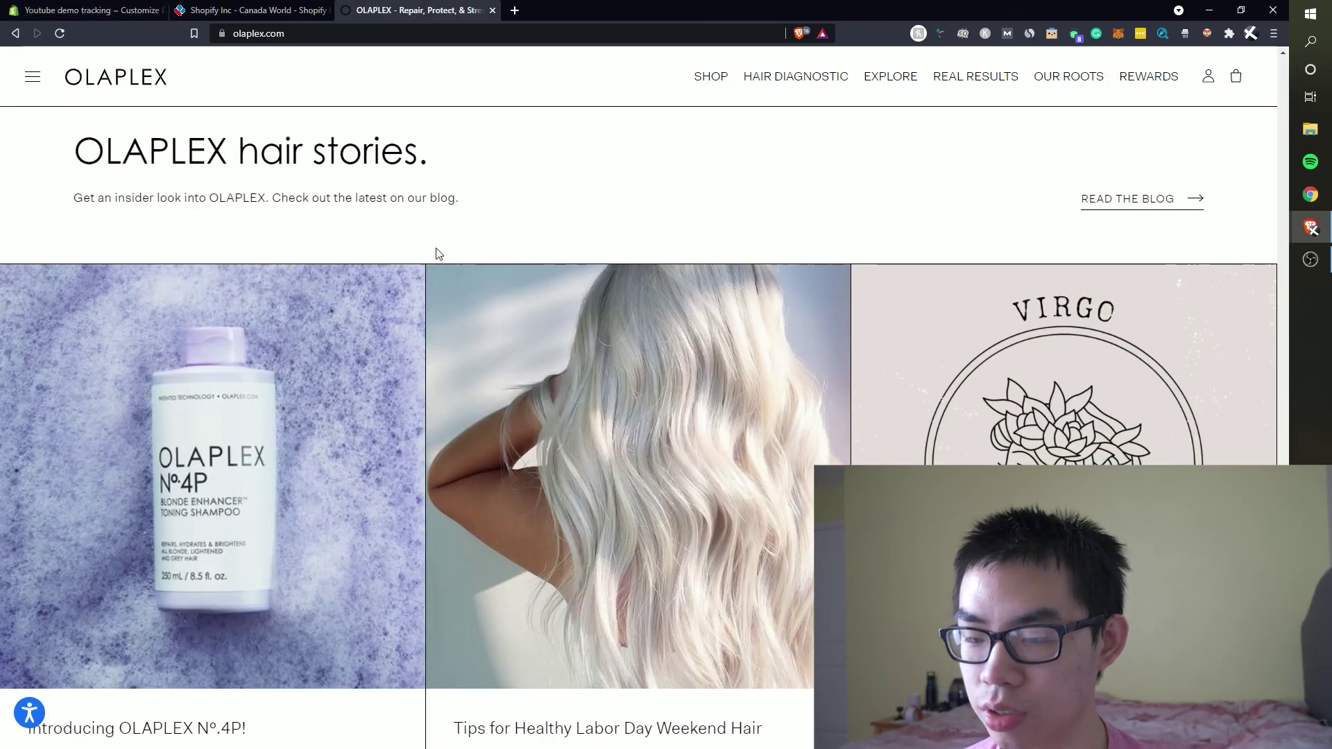
{"action": "scroll", "coordinate": [438, 253], "scroll_direction": "down", "scroll_amount": 3}
{"action": "scroll", "coordinate": [673, 386], "scroll_direction": "down", "scroll_amount": 6}
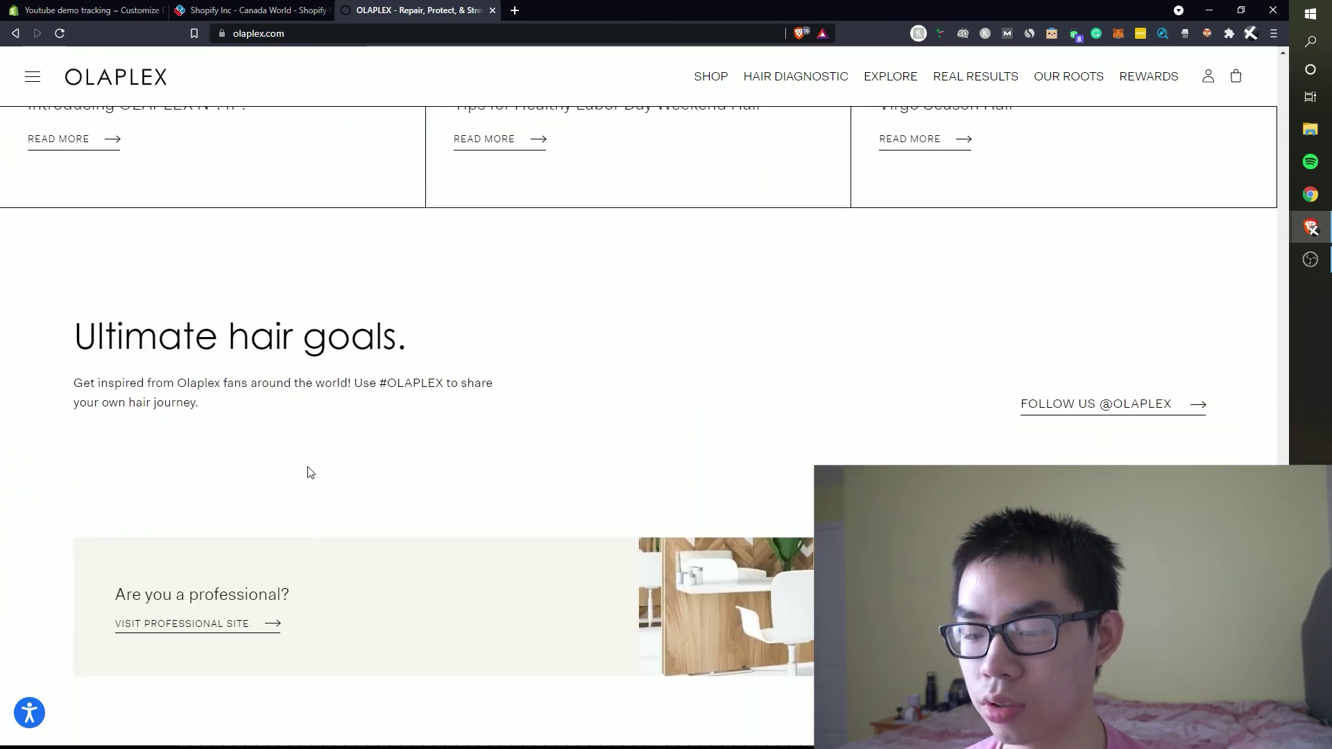
{"action": "scroll", "coordinate": [310, 472], "scroll_direction": "down", "scroll_amount": 4}
{"action": "scroll", "coordinate": [351, 446], "scroll_direction": "up", "scroll_amount": 4}
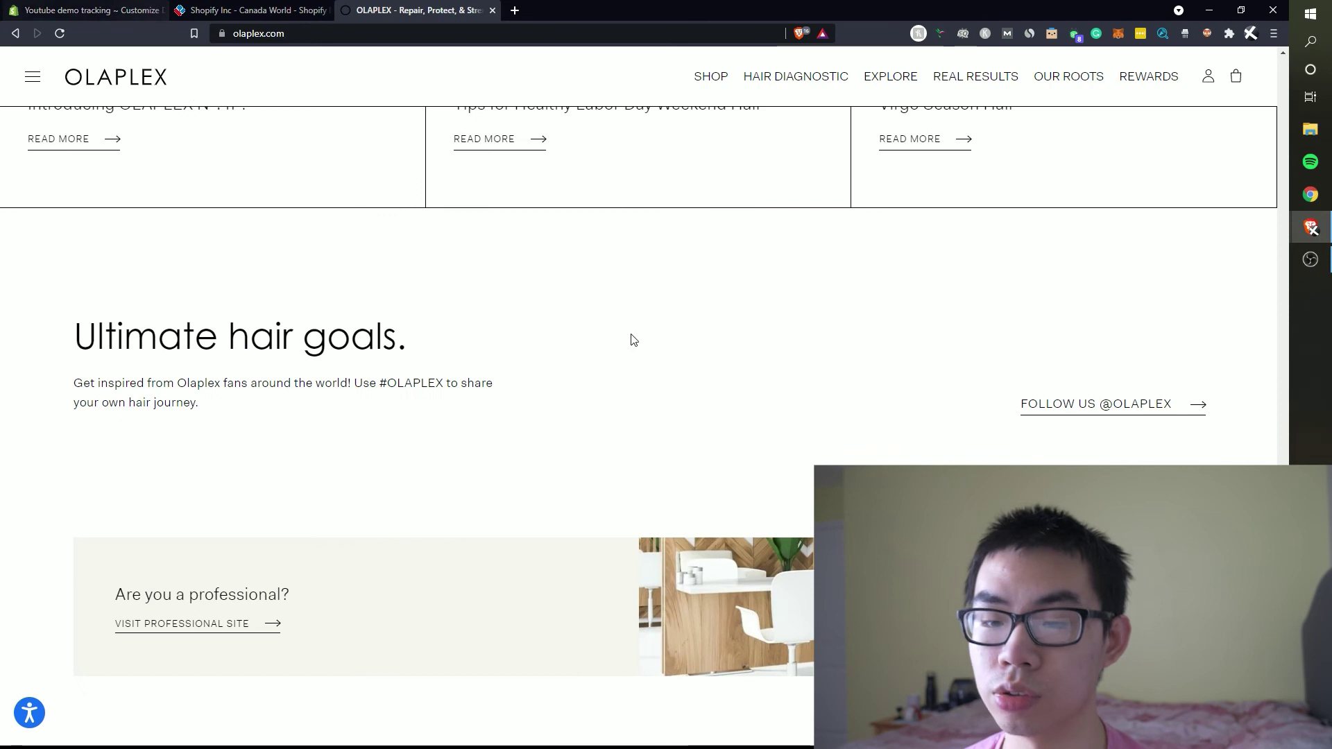
{"action": "scroll", "coordinate": [633, 339], "scroll_direction": "up", "scroll_amount": 6}
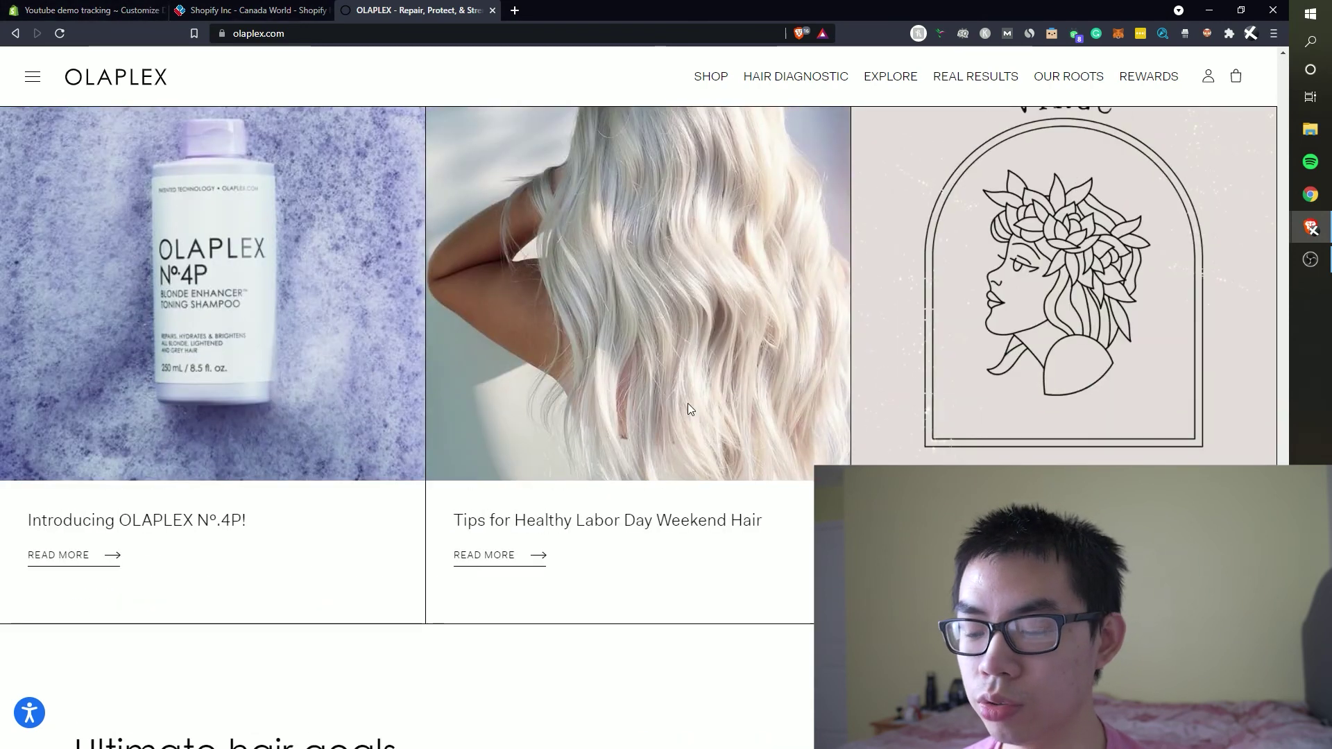
{"action": "scroll", "coordinate": [688, 405], "scroll_direction": "up", "scroll_amount": 1}
{"action": "scroll", "coordinate": [713, 636], "scroll_direction": "down", "scroll_amount": 1}
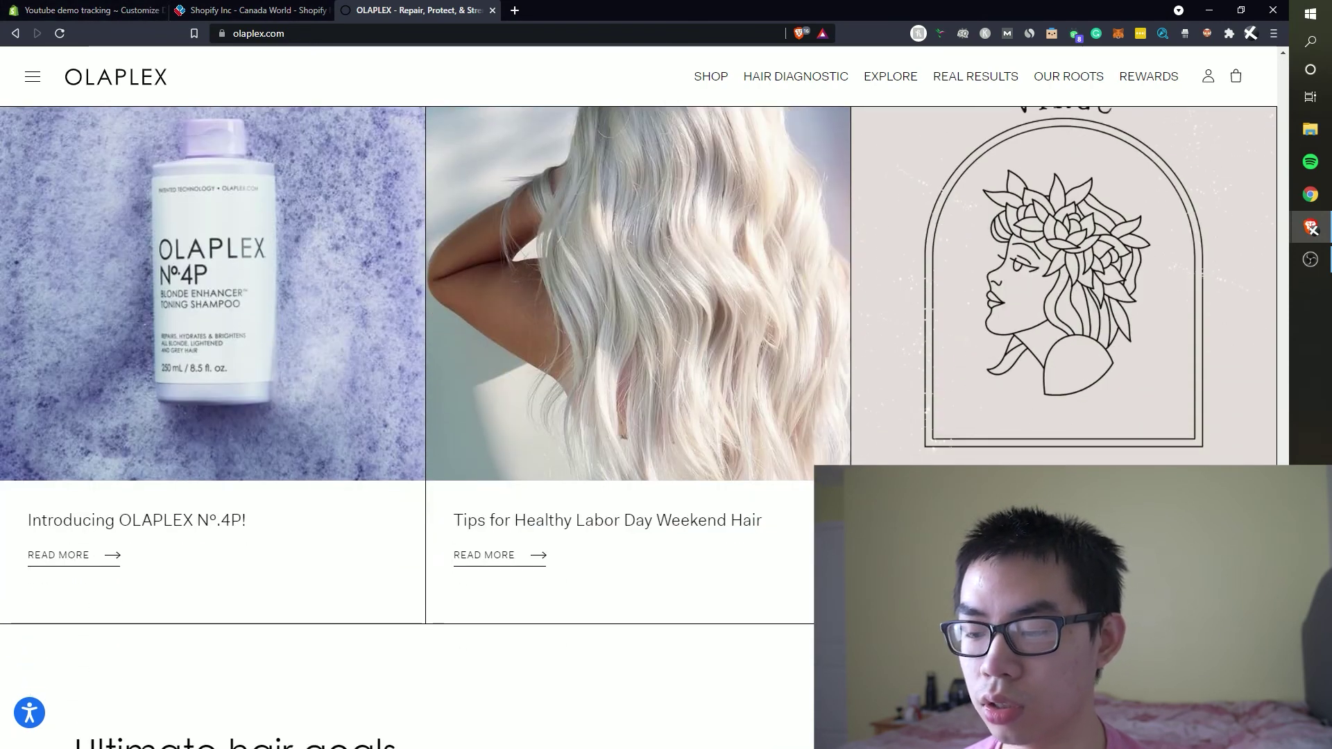
{"action": "left_click", "coordinate": [38, 9]}
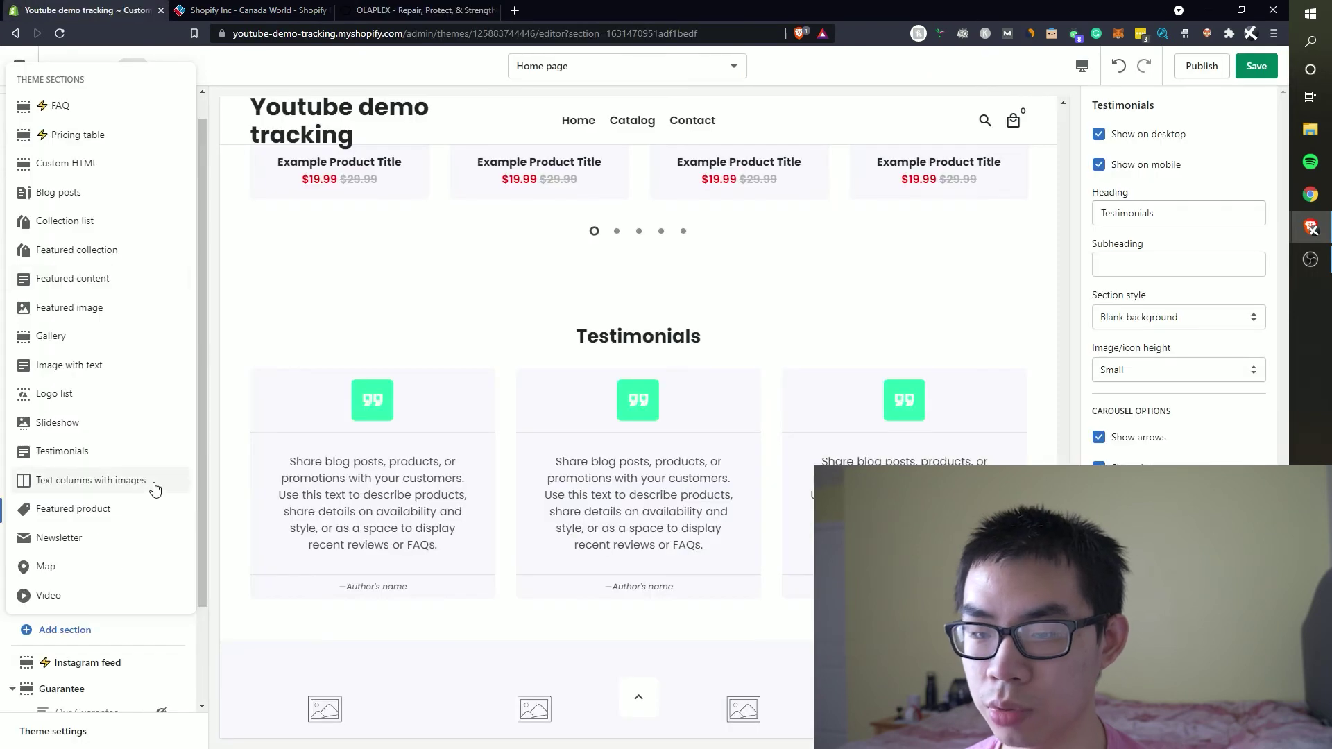
Add a 'Featured blog' Blog posts section below Testimonials, comparing it with the OLAPLEX blog.
{"action": "left_click", "coordinate": [59, 193]}
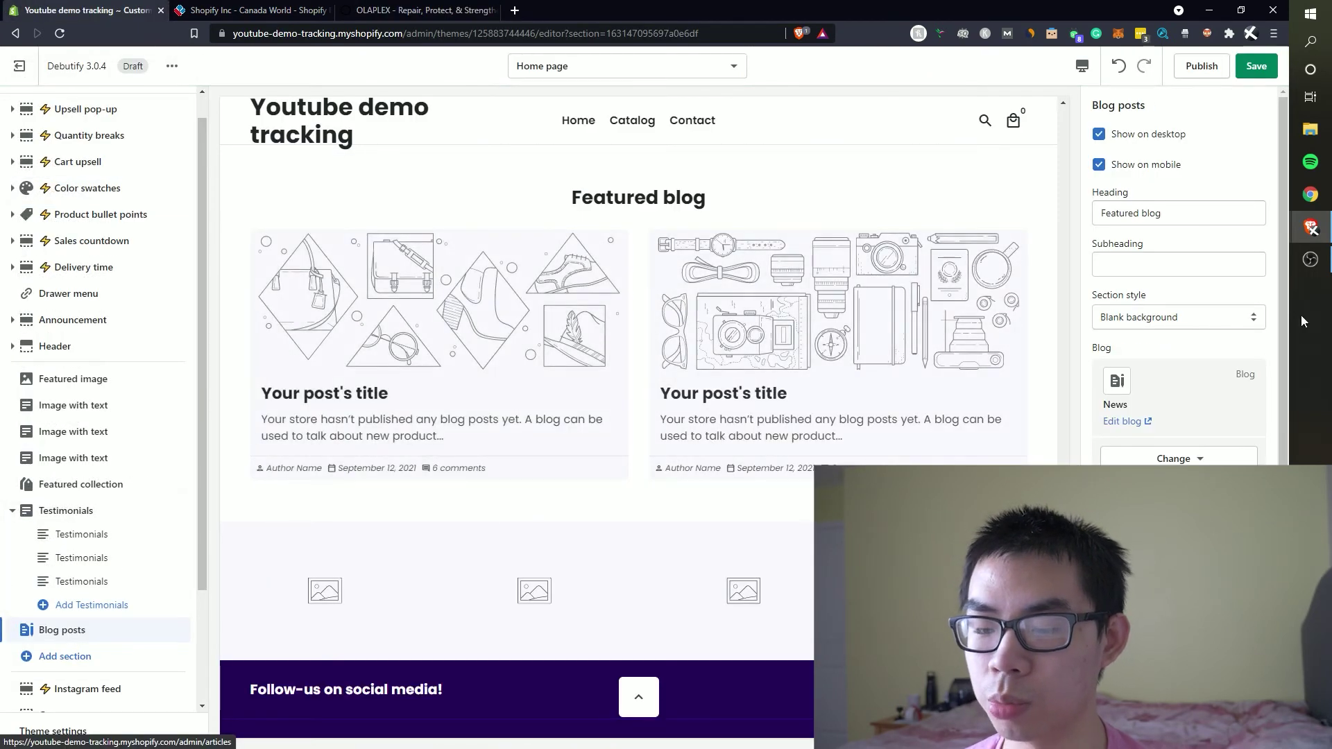
{"action": "scroll", "coordinate": [1239, 383], "scroll_direction": "down", "scroll_amount": 2}
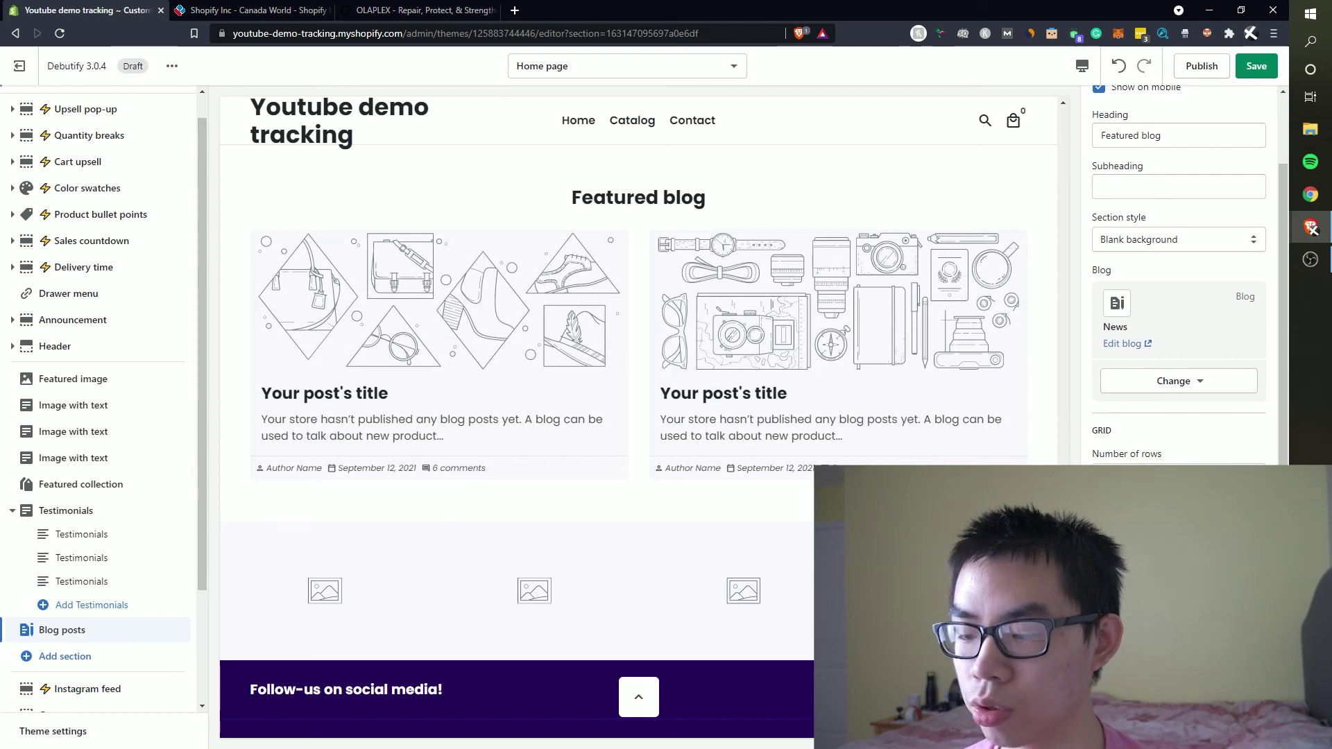
{"action": "left_click", "coordinate": [418, 10]}
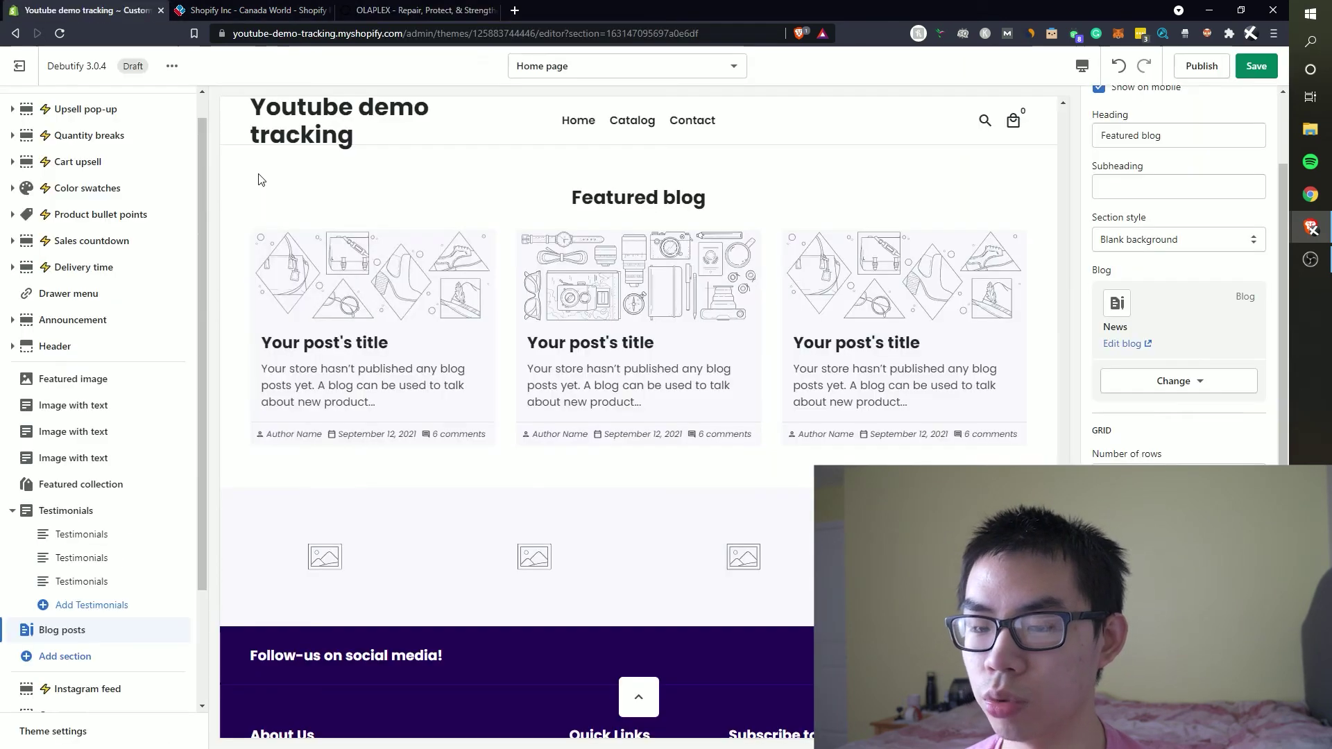
{"action": "left_click", "coordinate": [90, 9]}
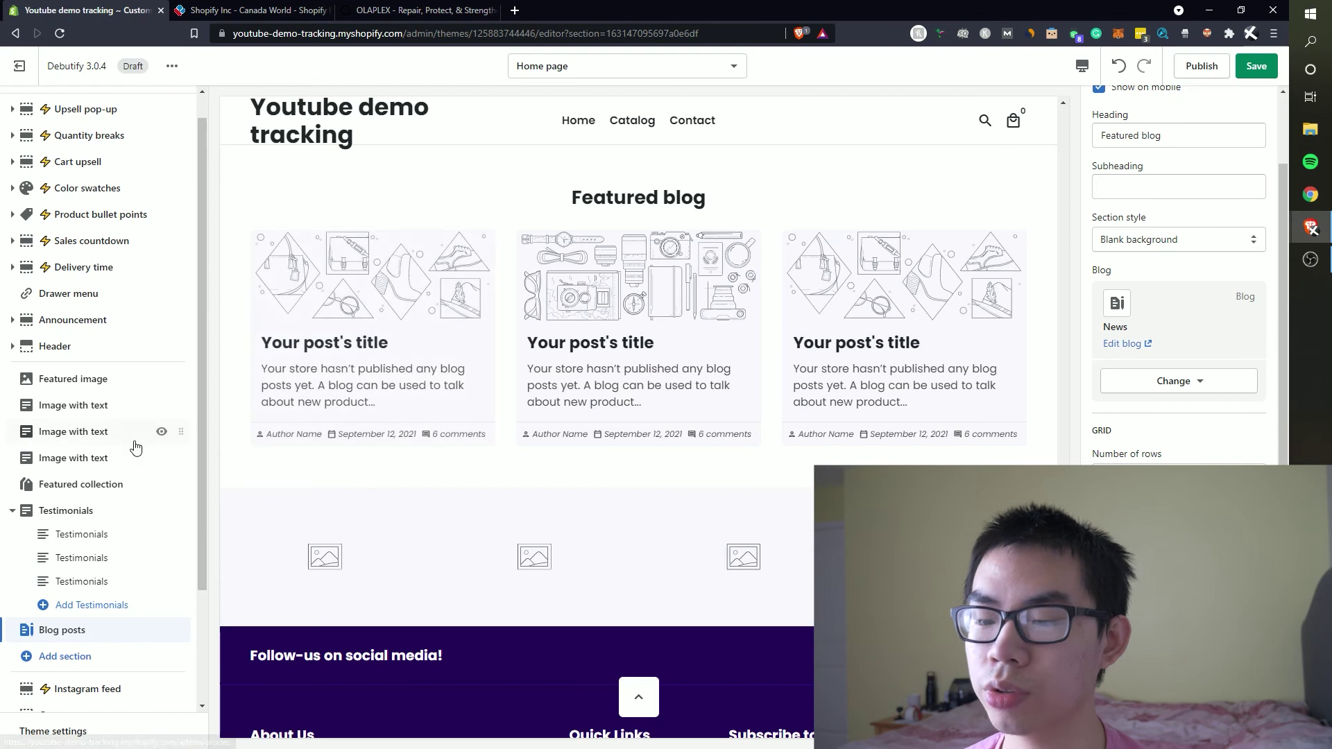
{"action": "left_click", "coordinate": [339, 7]}
{"action": "scroll", "coordinate": [544, 449], "scroll_direction": "down", "scroll_amount": 5}
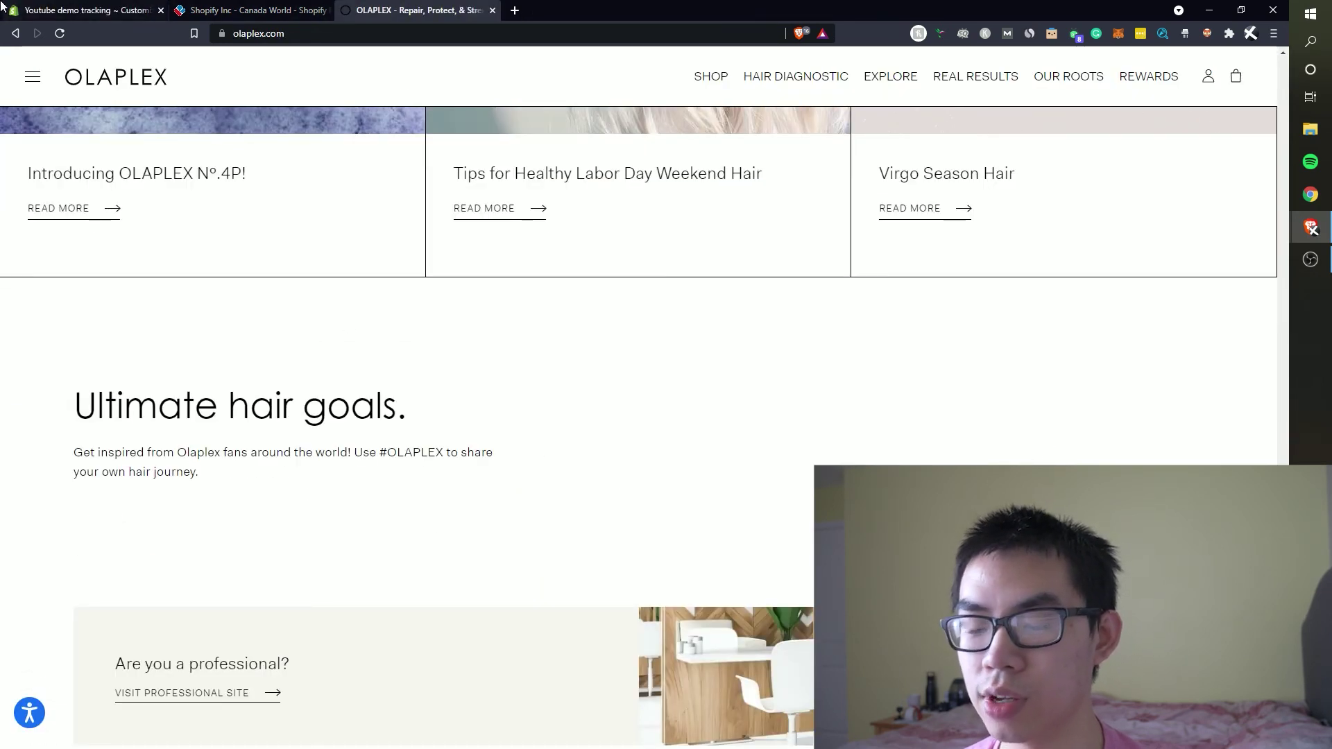
{"action": "left_click", "coordinate": [69, 9]}
{"action": "left_click", "coordinate": [59, 587]}
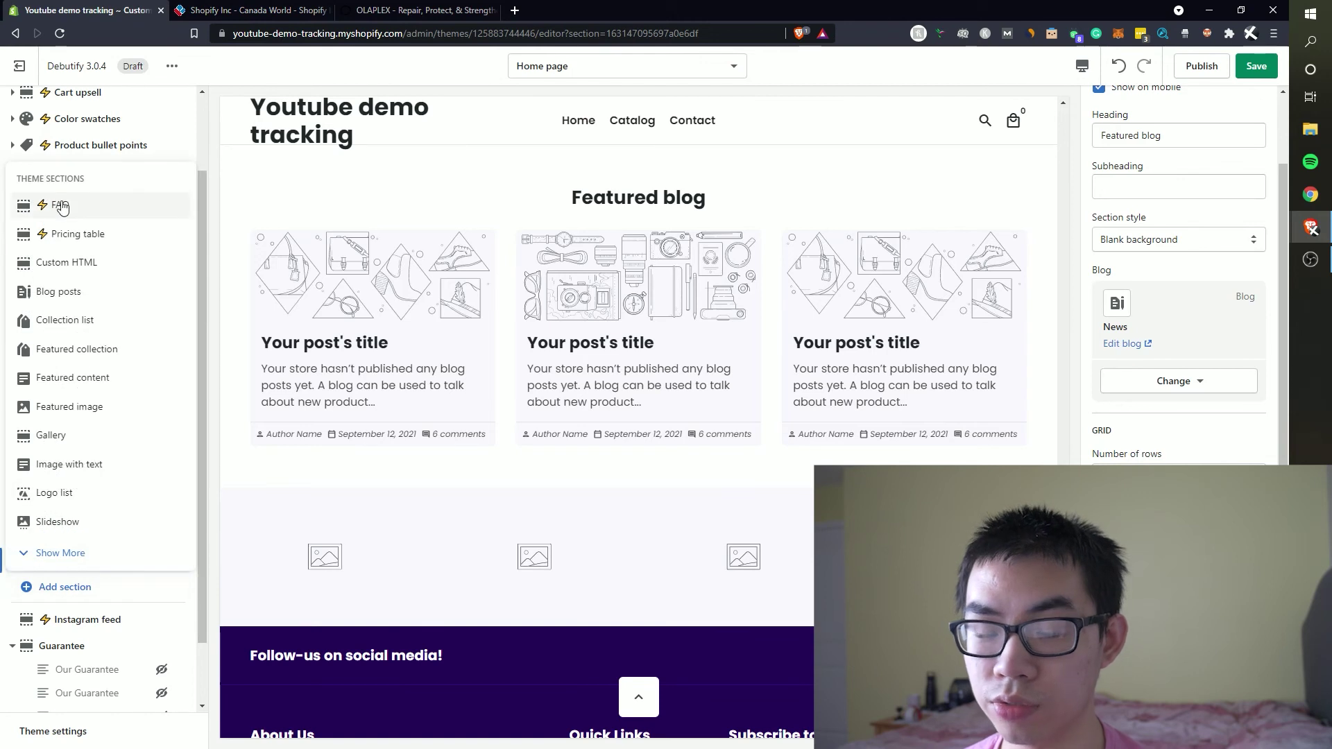
Add a Newsletter section headed 'Subscribe to our newsletter' after Blog posts.
{"action": "left_click", "coordinate": [73, 553]}
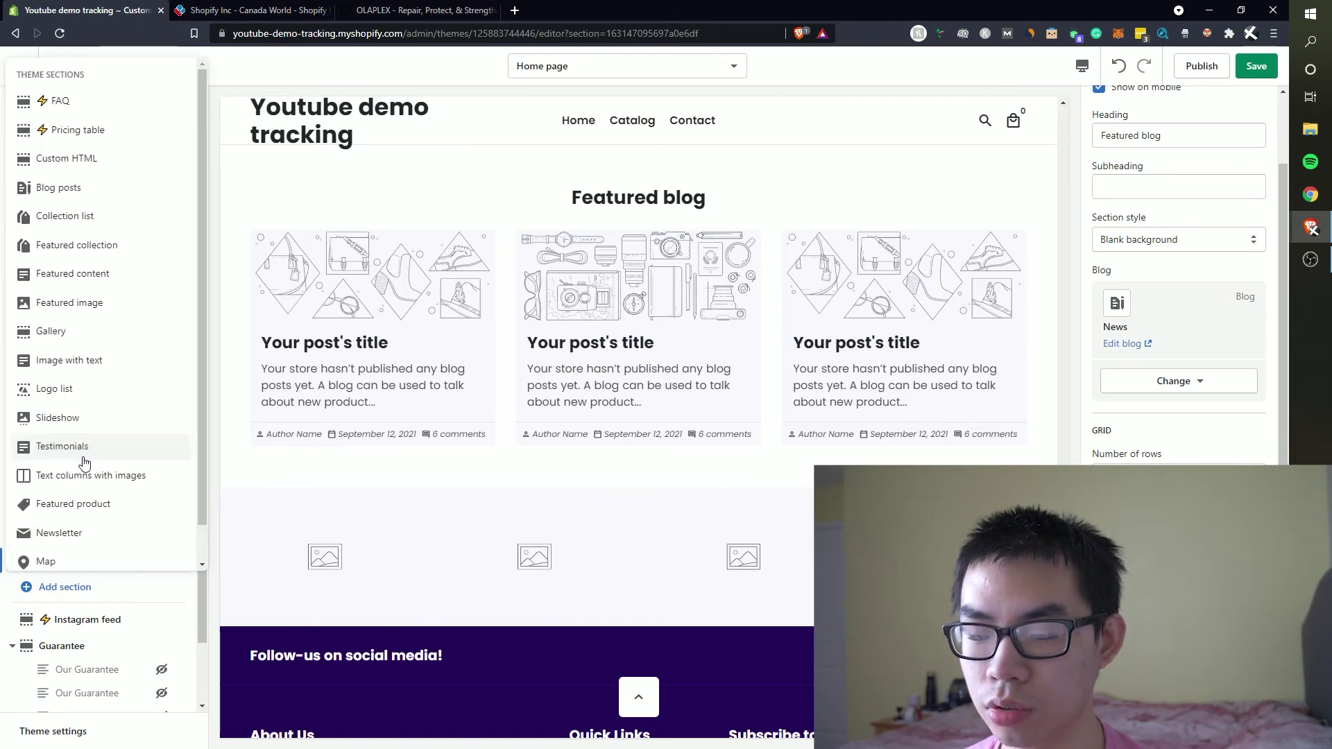
{"action": "scroll", "coordinate": [78, 542], "scroll_direction": "down", "scroll_amount": 2}
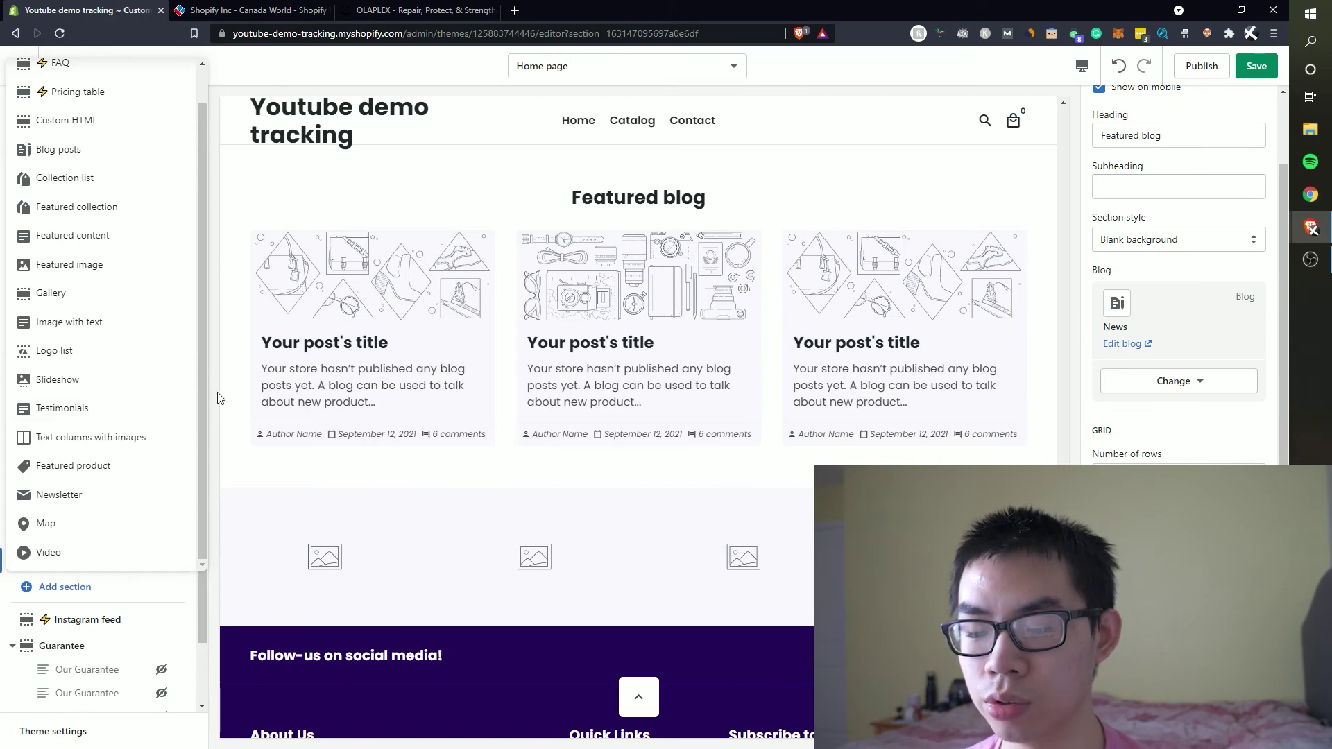
{"action": "scroll", "coordinate": [437, 467], "scroll_direction": "down", "scroll_amount": 4}
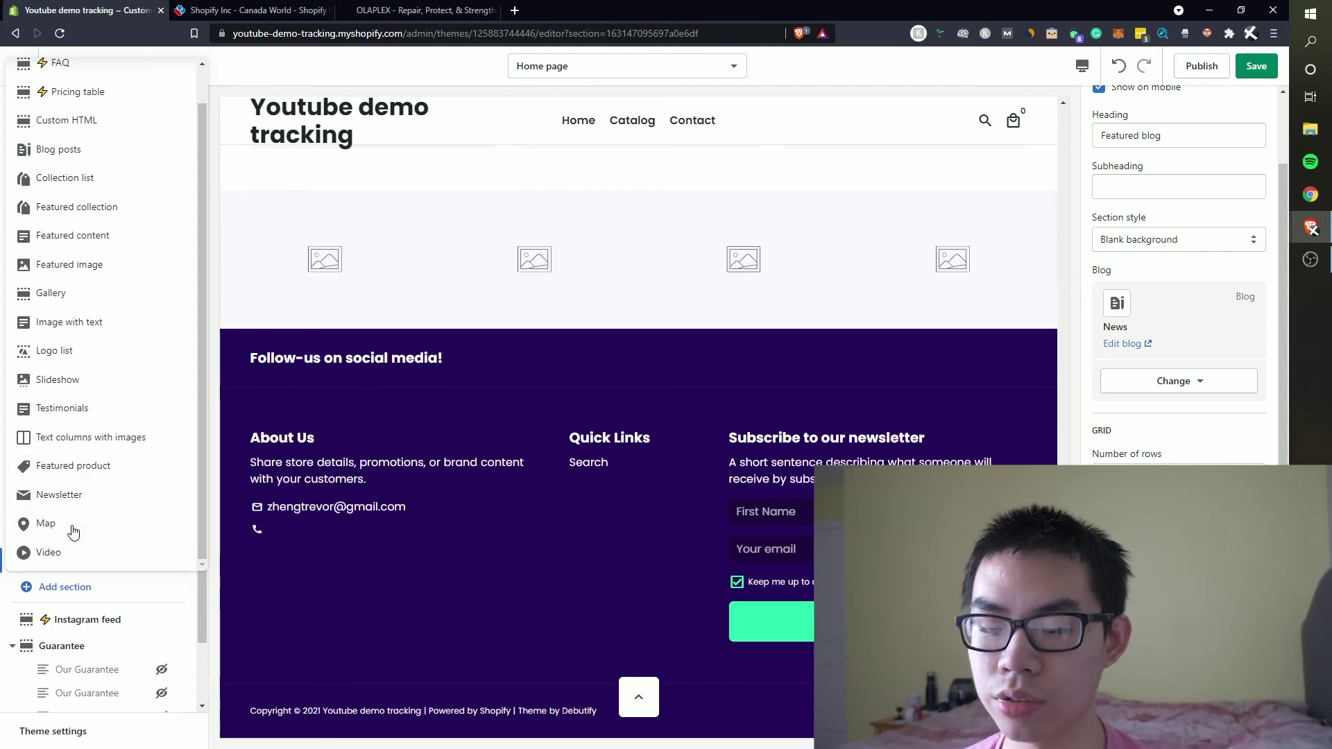
{"action": "left_click", "coordinate": [74, 496]}
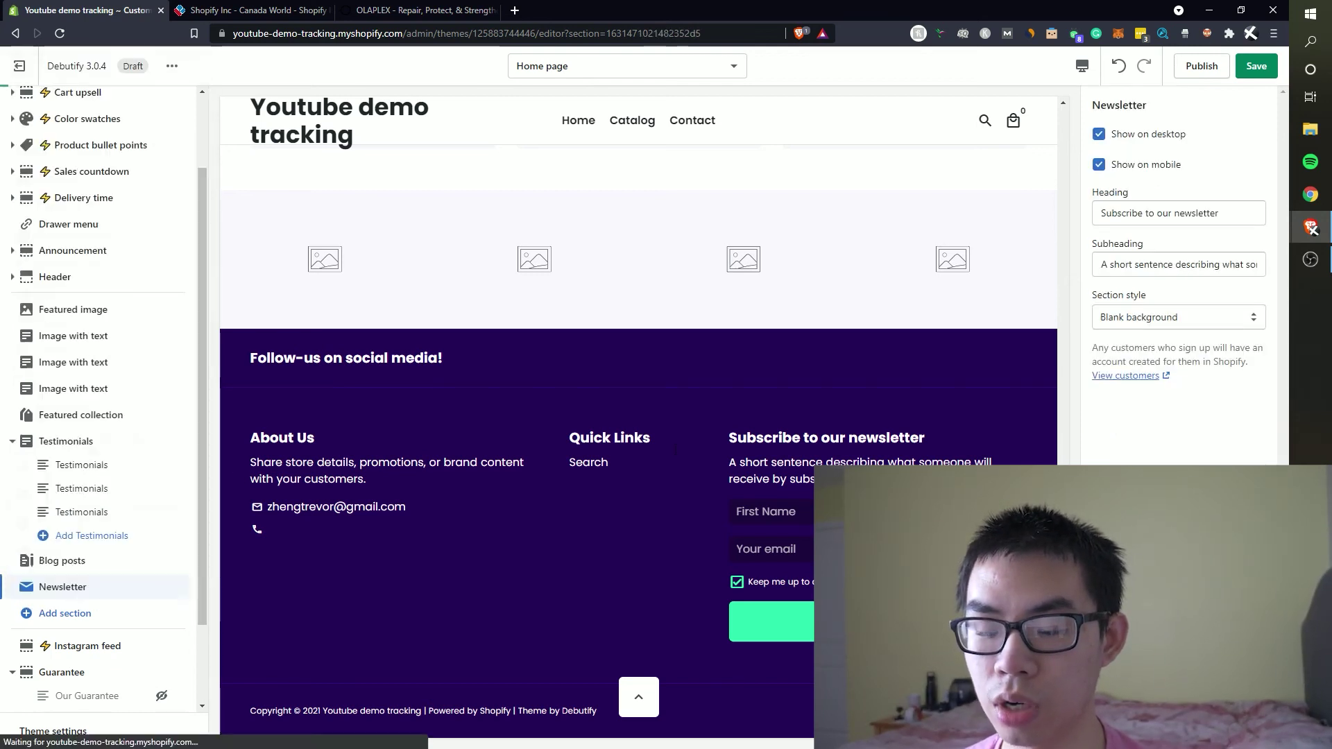
{"action": "scroll", "coordinate": [677, 449], "scroll_direction": "up", "scroll_amount": 15}
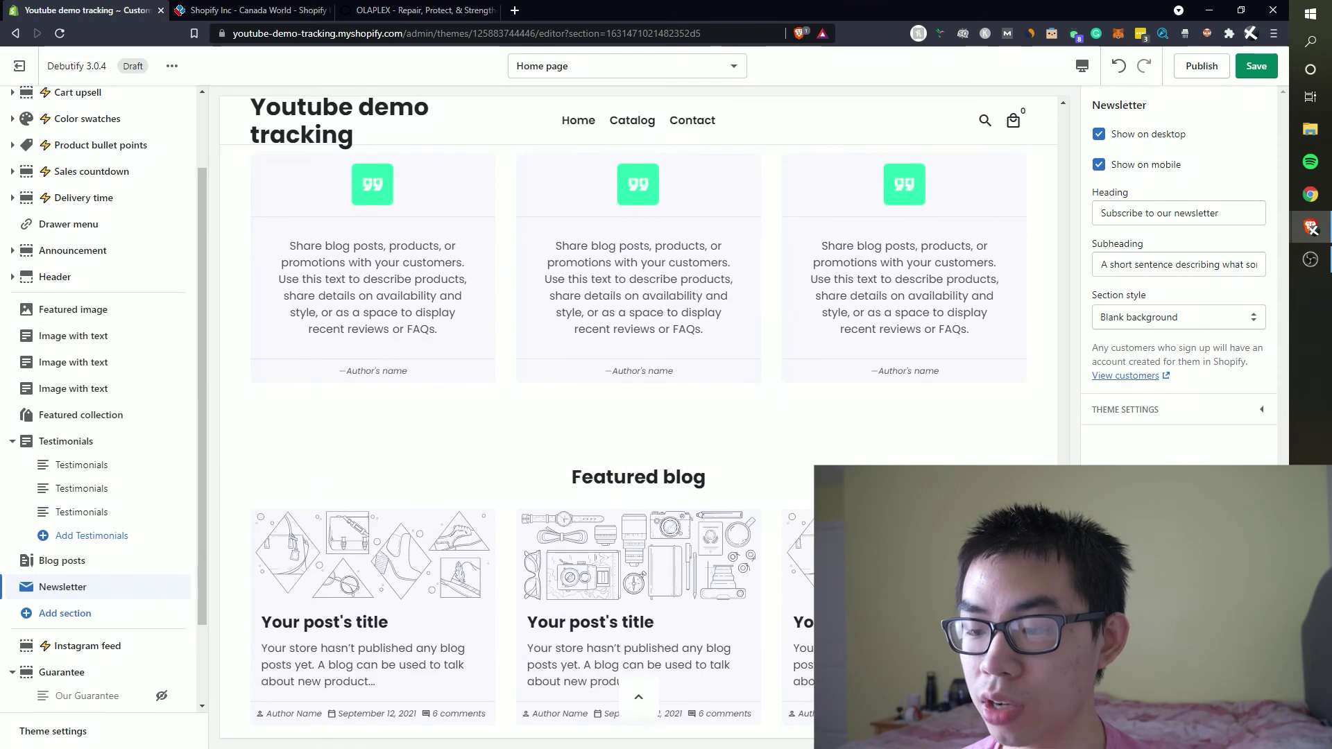
{"action": "scroll", "coordinate": [638, 416], "scroll_direction": "up", "scroll_amount": 5}
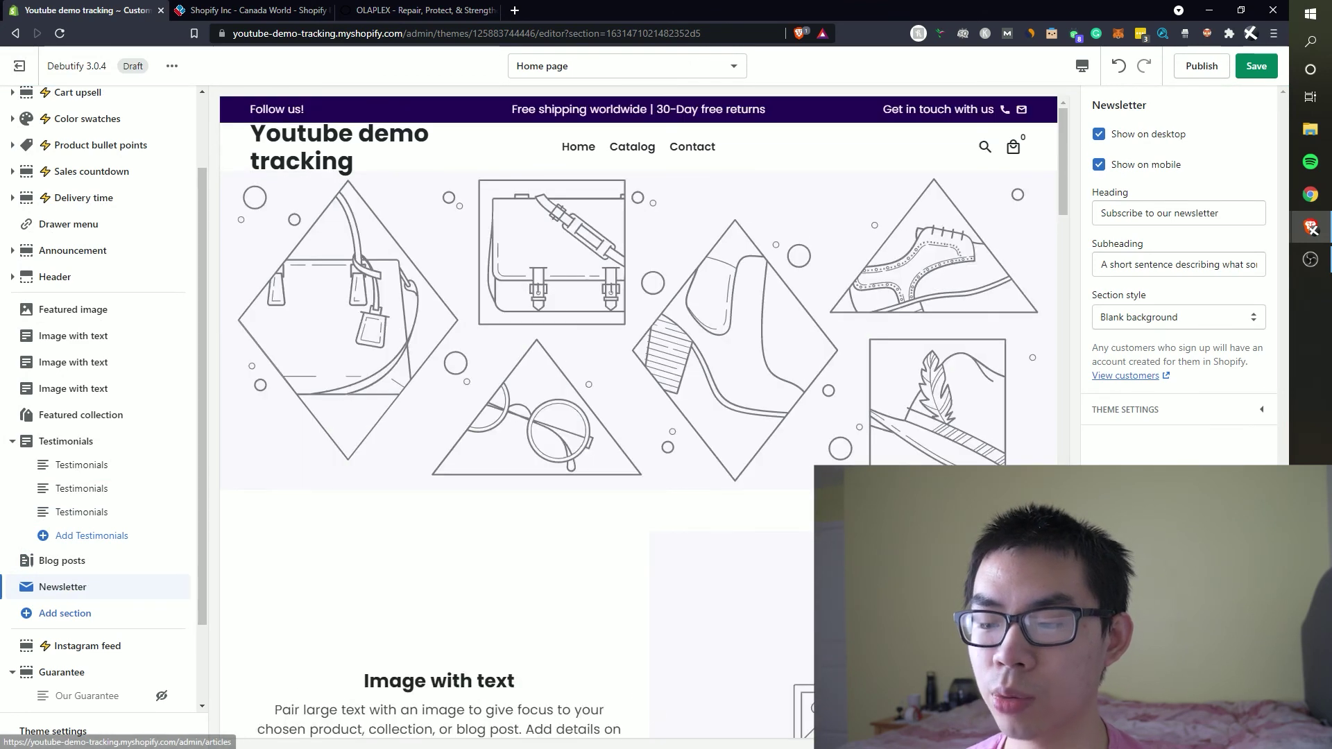
{"action": "scroll", "coordinate": [405, 314], "scroll_direction": "down", "scroll_amount": 4}
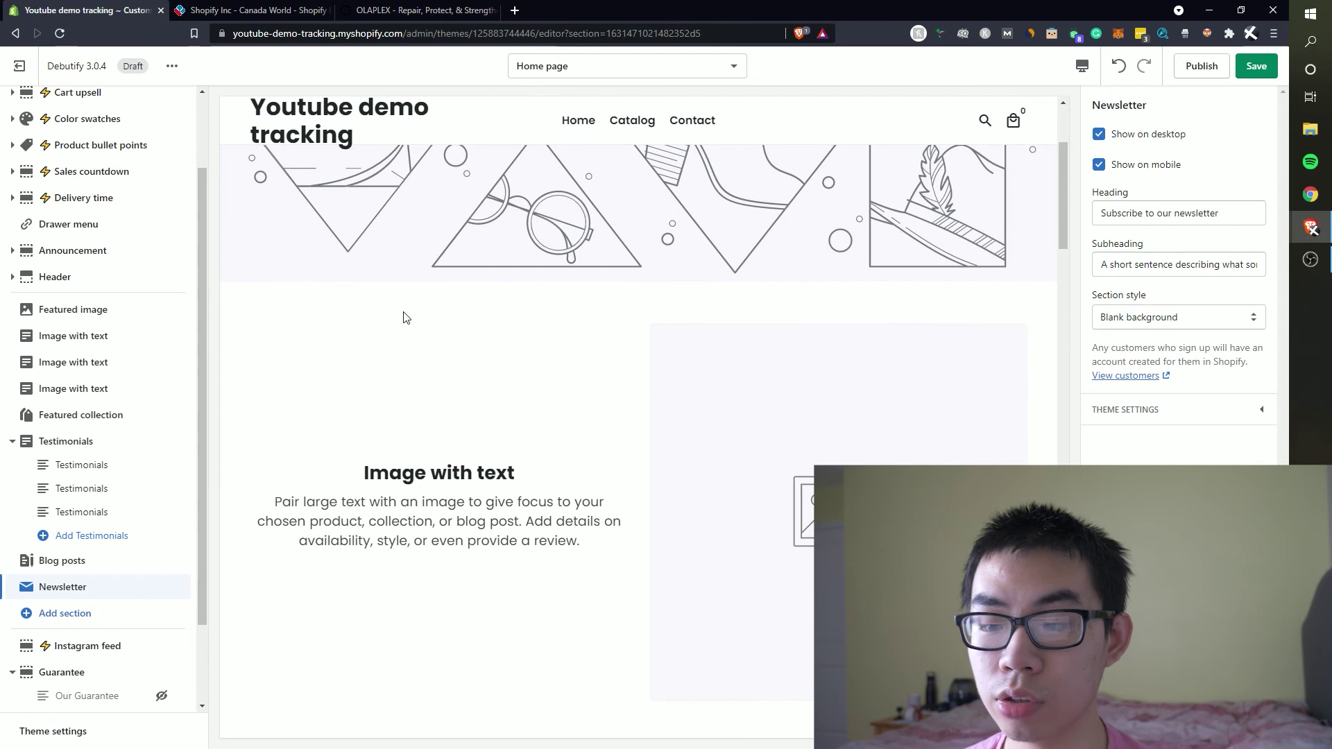
{"action": "scroll", "coordinate": [404, 315], "scroll_direction": "up", "scroll_amount": 4}
{"action": "scroll", "coordinate": [289, 199], "scroll_direction": "down", "scroll_amount": 8}
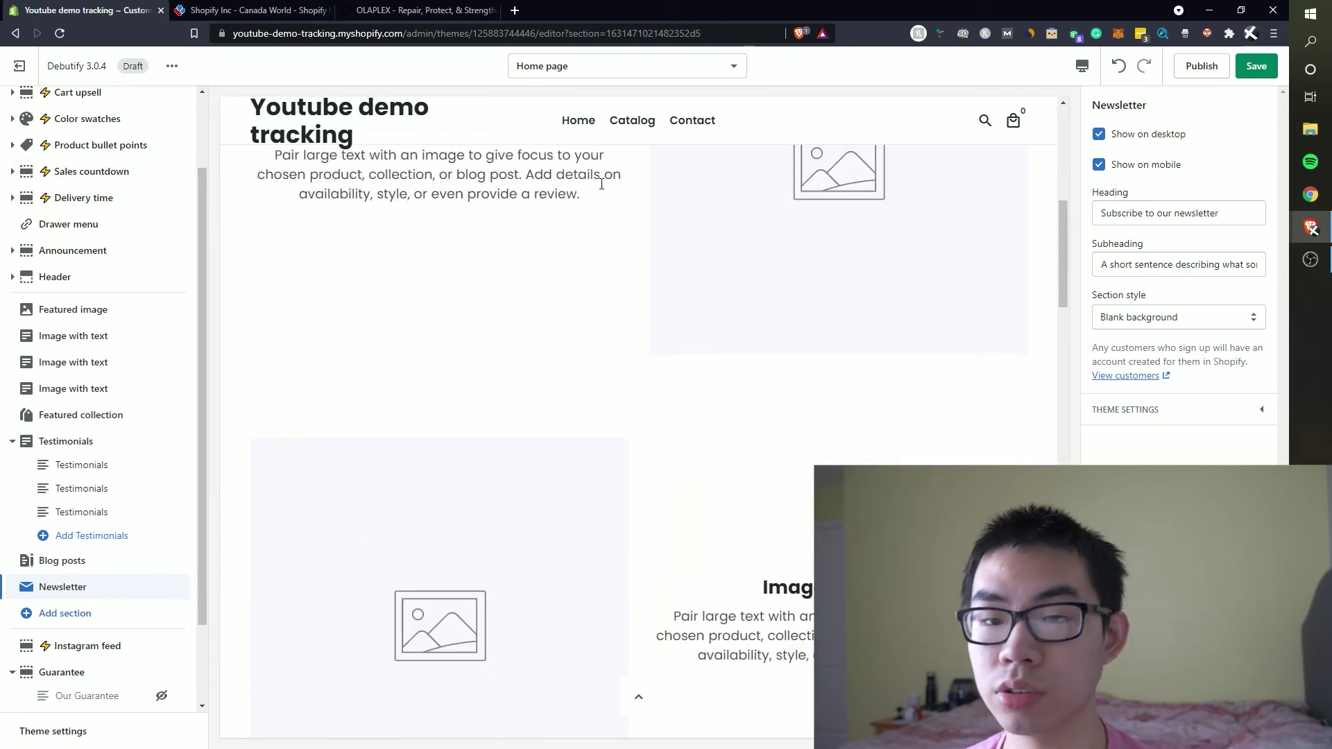
{"action": "scroll", "coordinate": [601, 183], "scroll_direction": "up", "scroll_amount": 4}
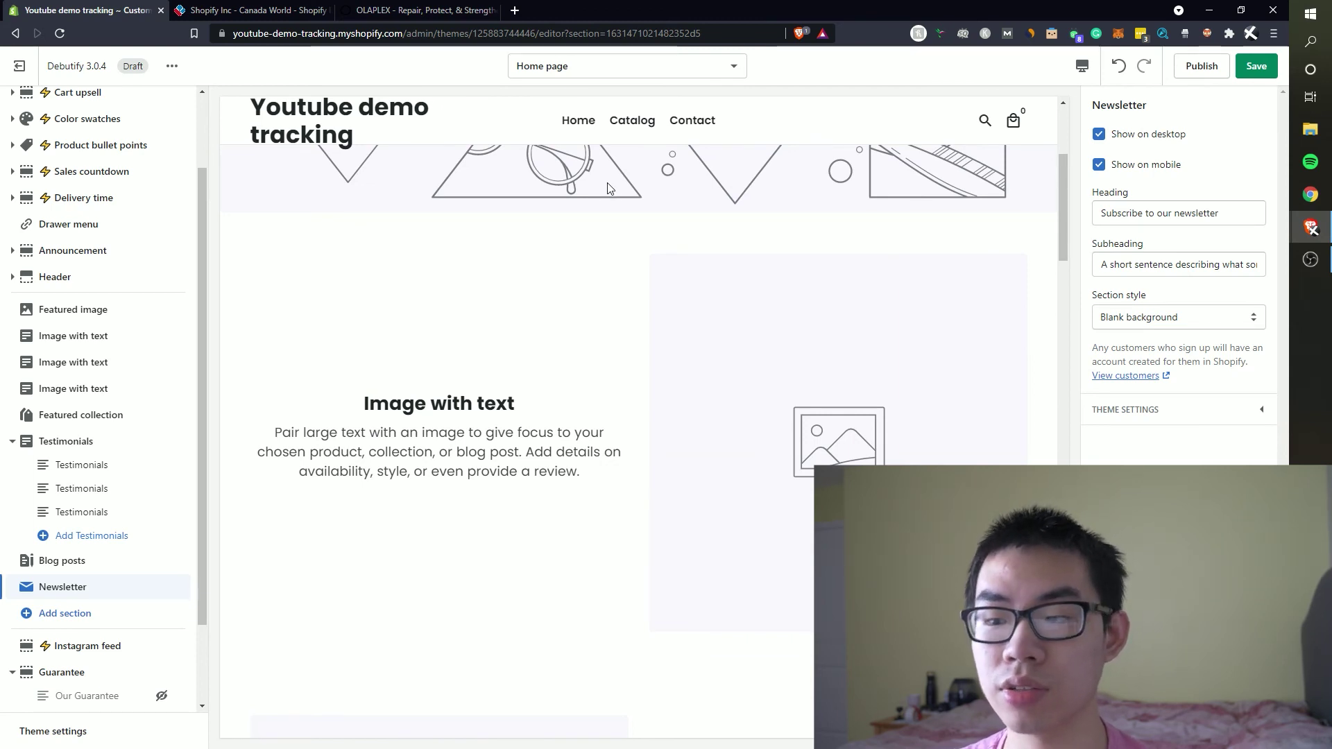
{"action": "scroll", "coordinate": [607, 188], "scroll_direction": "up", "scroll_amount": 4}
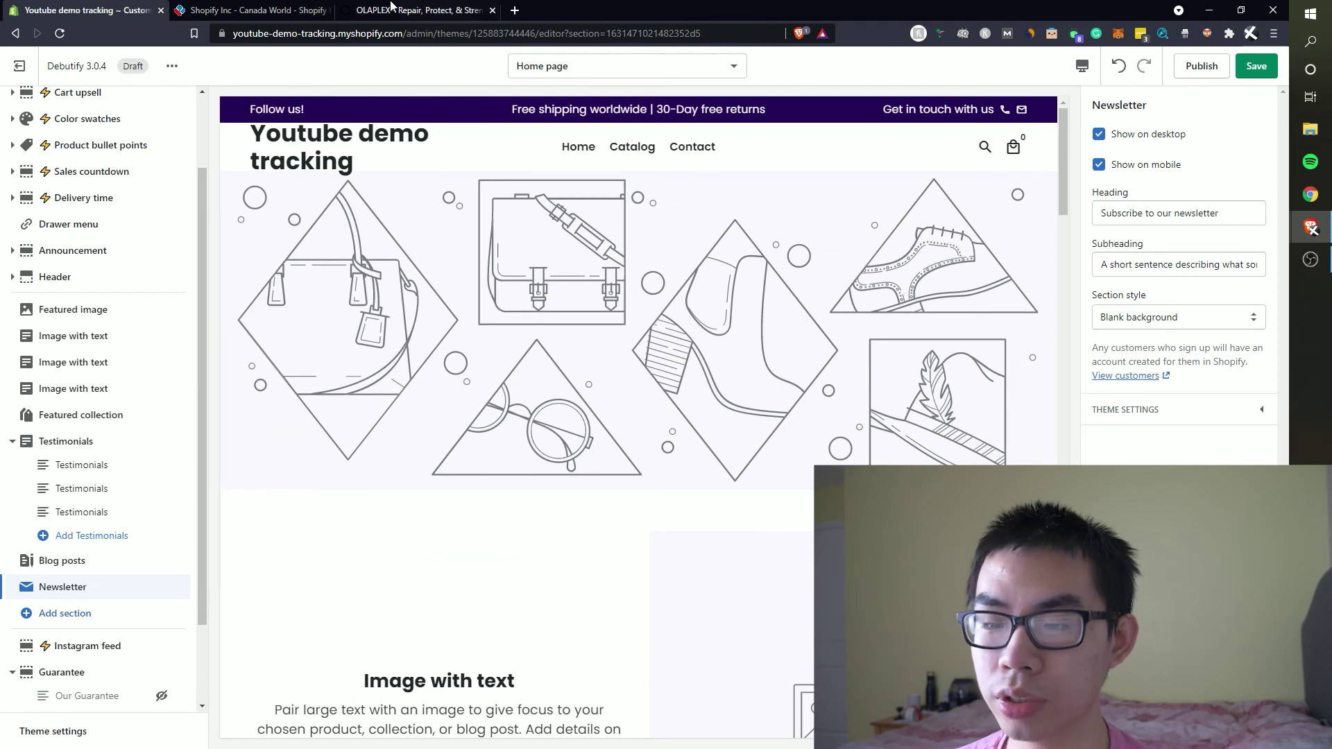
{"action": "left_click", "coordinate": [258, 10]}
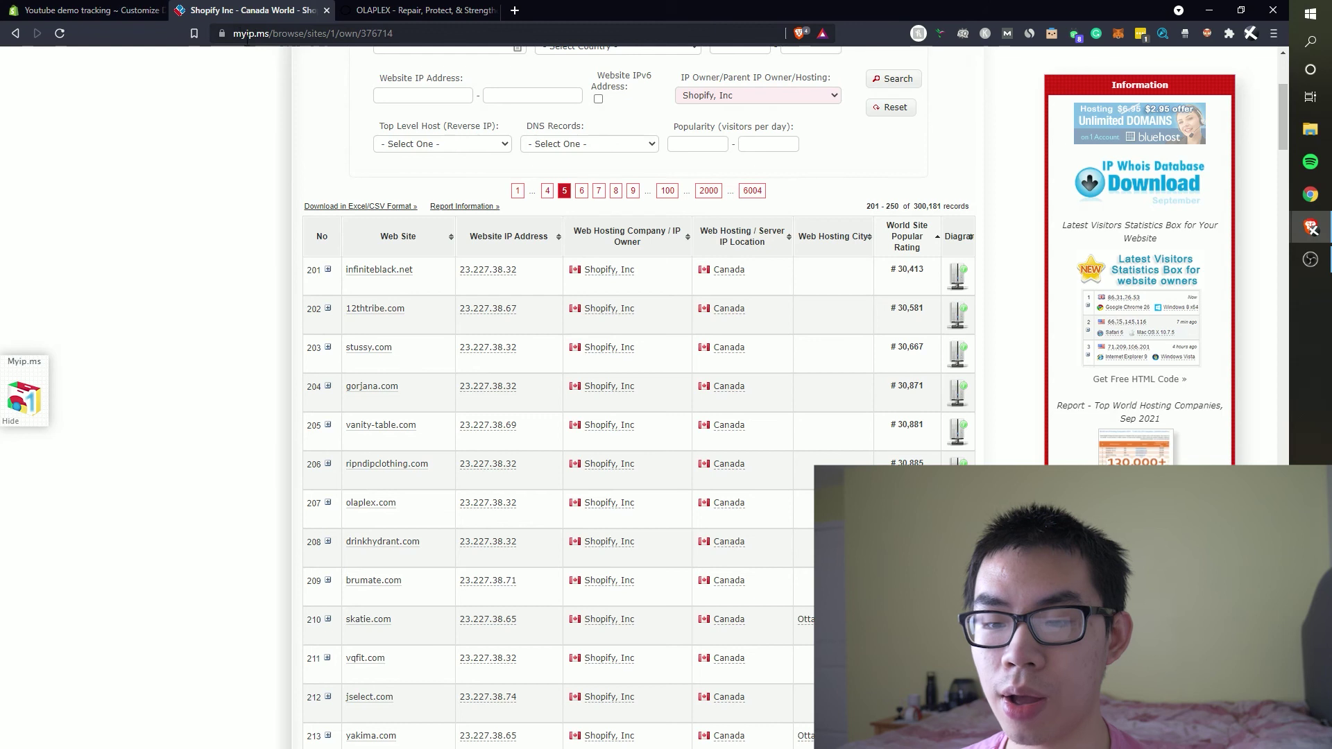
{"action": "scroll", "coordinate": [485, 291], "scroll_direction": "down", "scroll_amount": 5}
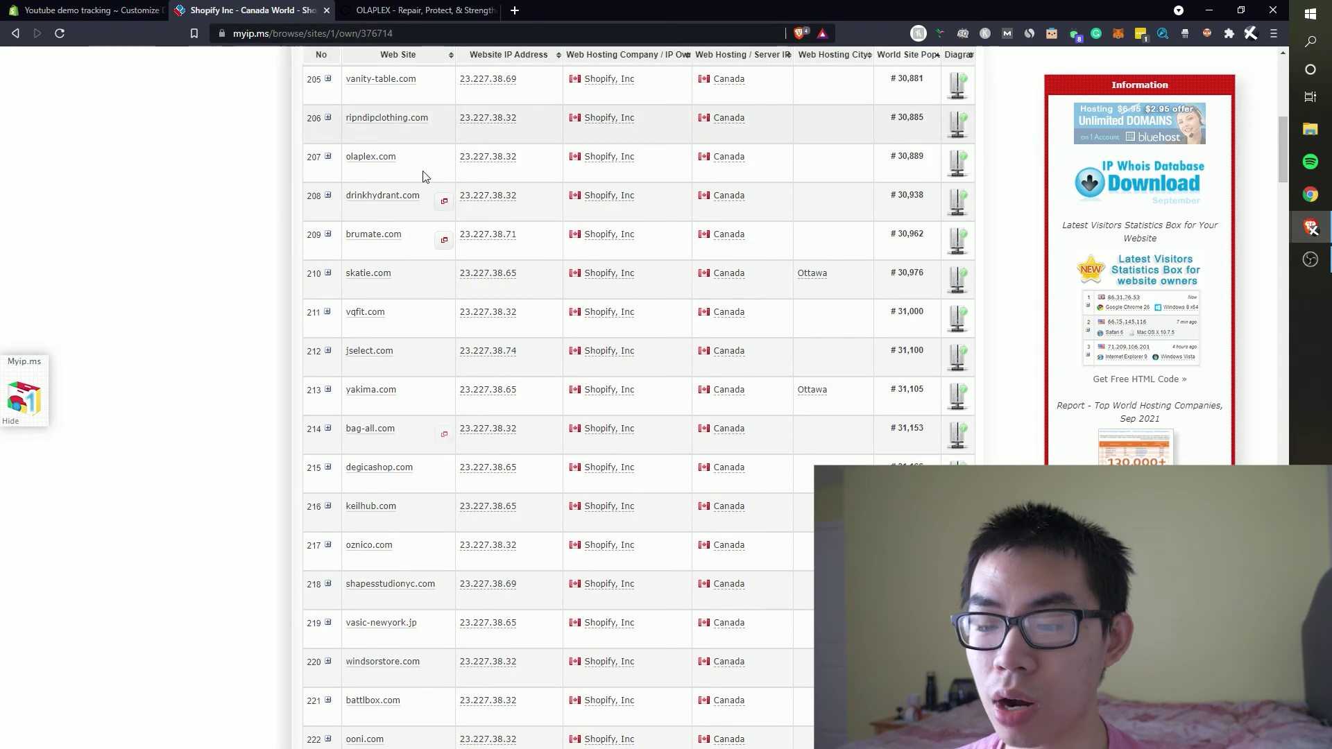
{"action": "scroll", "coordinate": [603, 225], "scroll_direction": "up", "scroll_amount": 4}
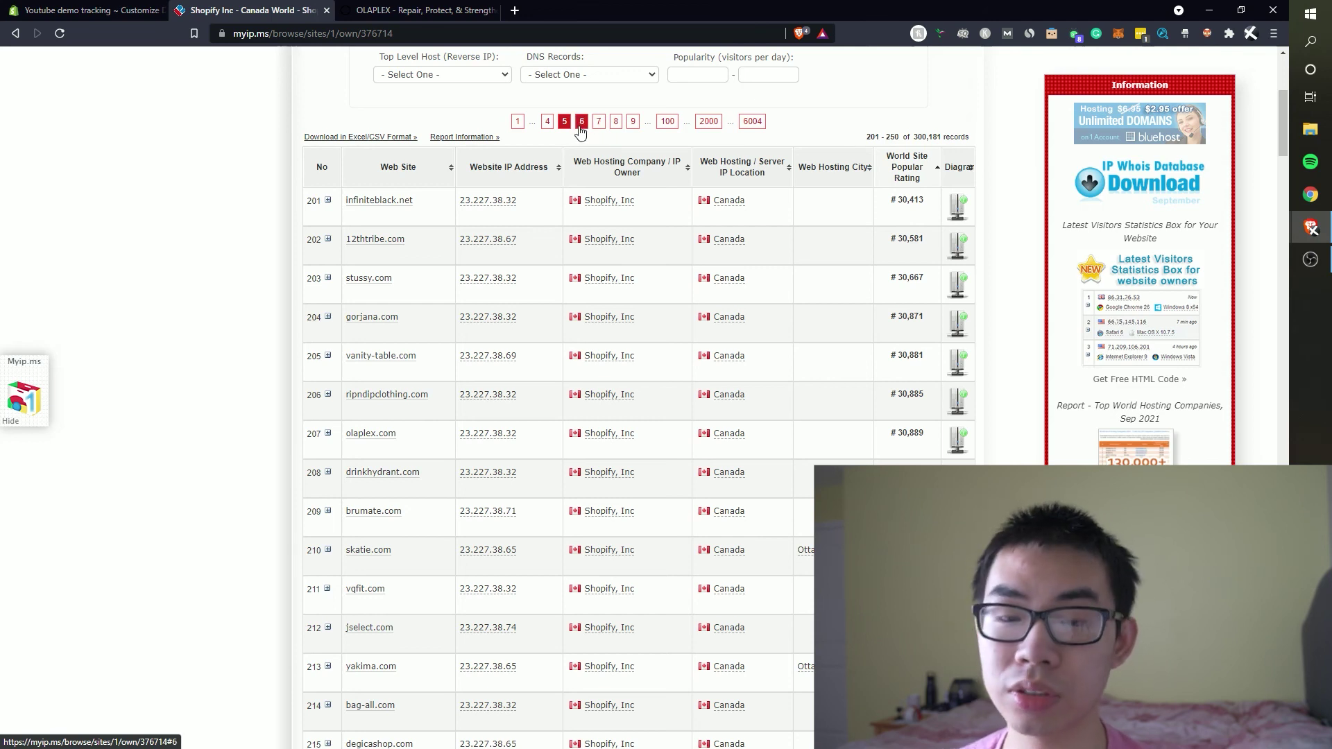
{"action": "left_click", "coordinate": [142, 6]}
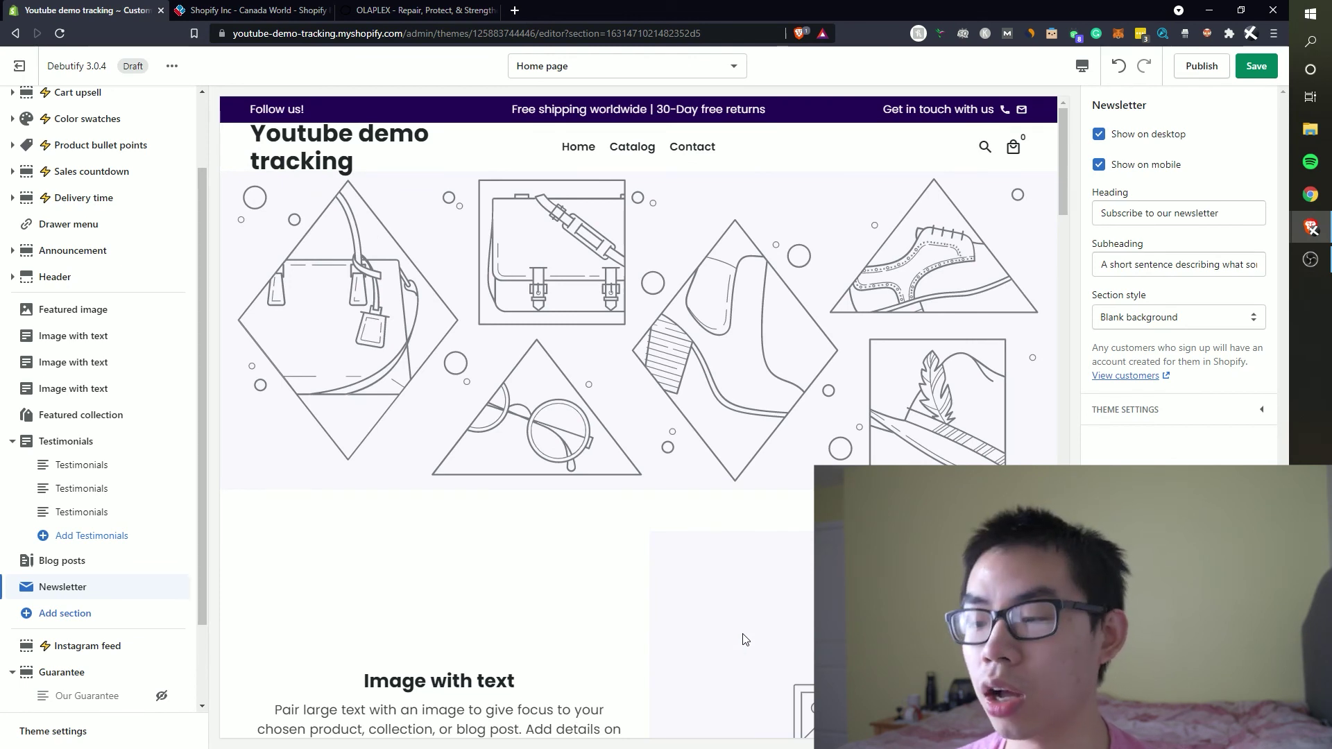
{"action": "scroll", "coordinate": [744, 639], "scroll_direction": "down", "scroll_amount": 10}
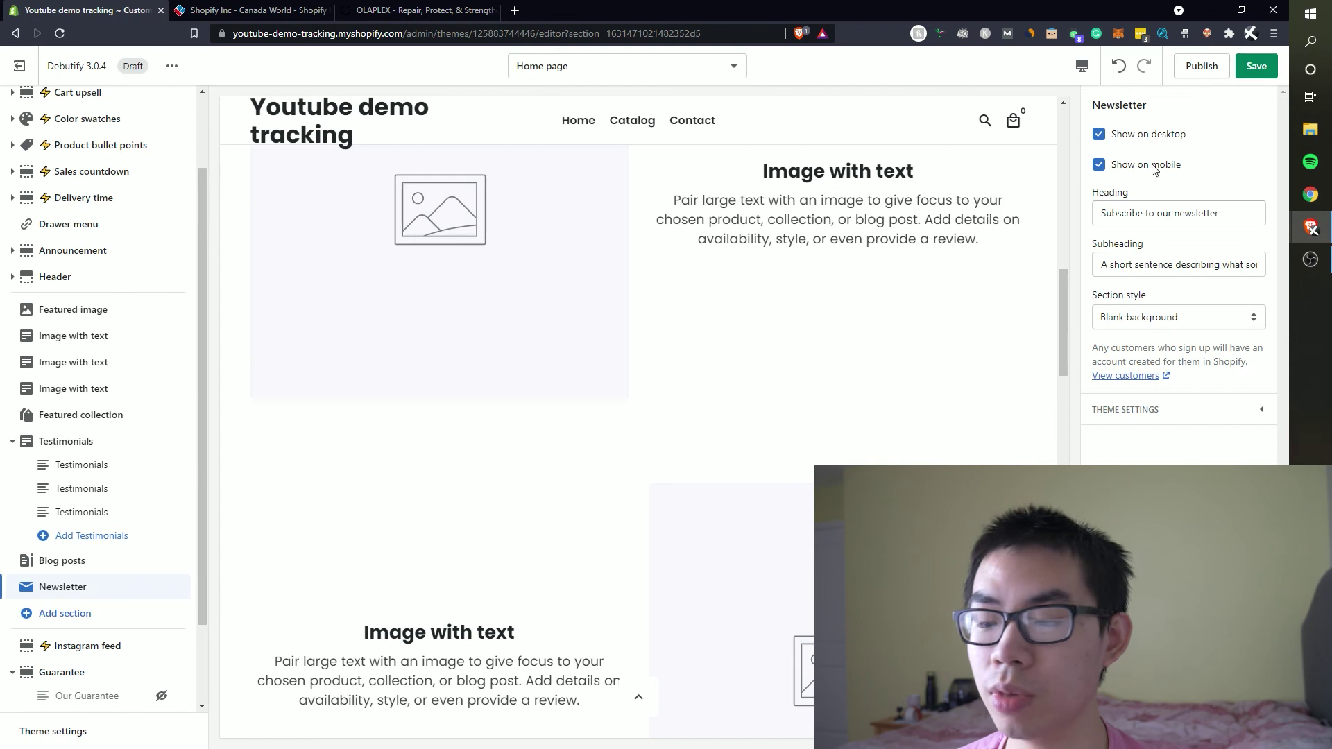
{"action": "scroll", "coordinate": [715, 507], "scroll_direction": "down", "scroll_amount": 10}
{"action": "scroll", "coordinate": [718, 509], "scroll_direction": "up", "scroll_amount": 6}
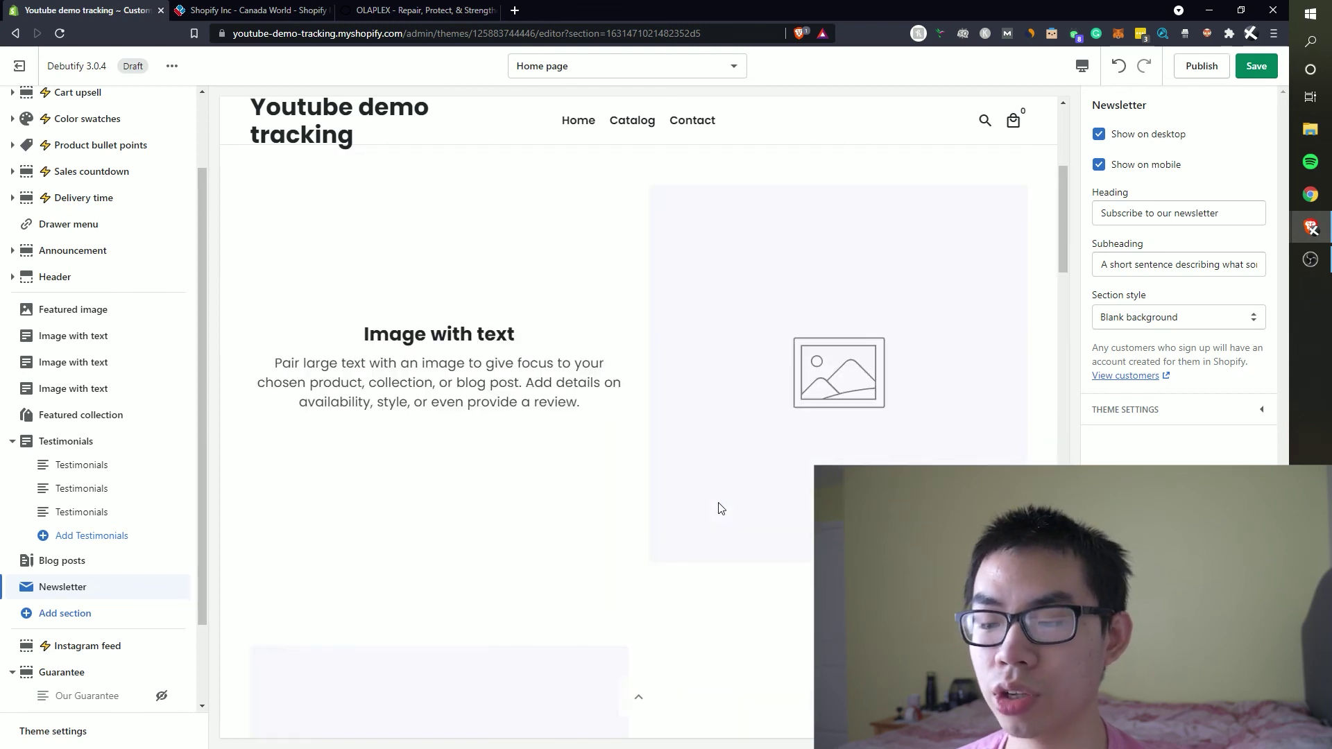